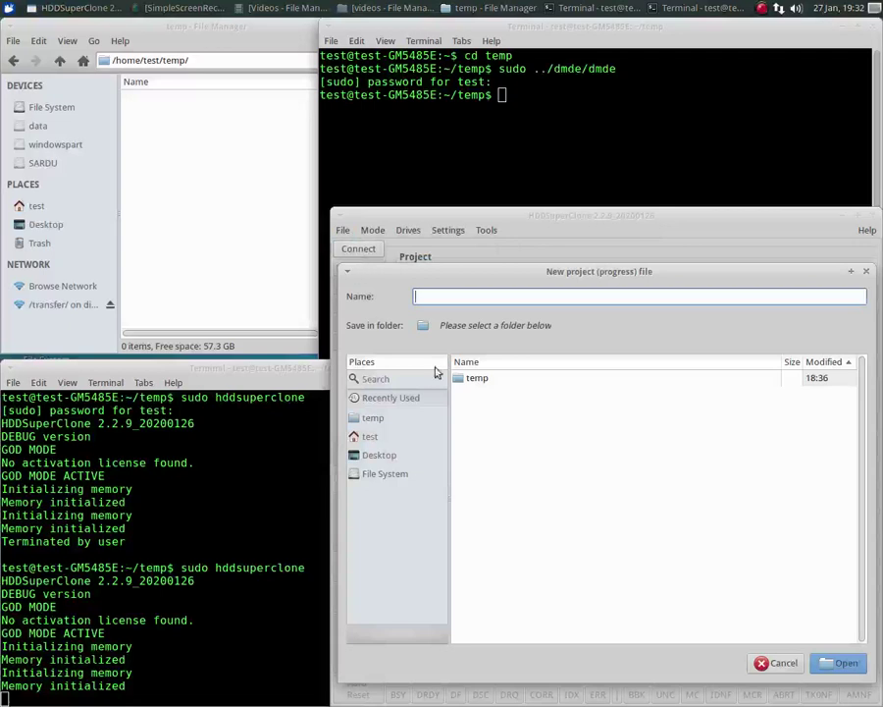
Create a new project file named project.log in the temp folder.
click(438, 418)
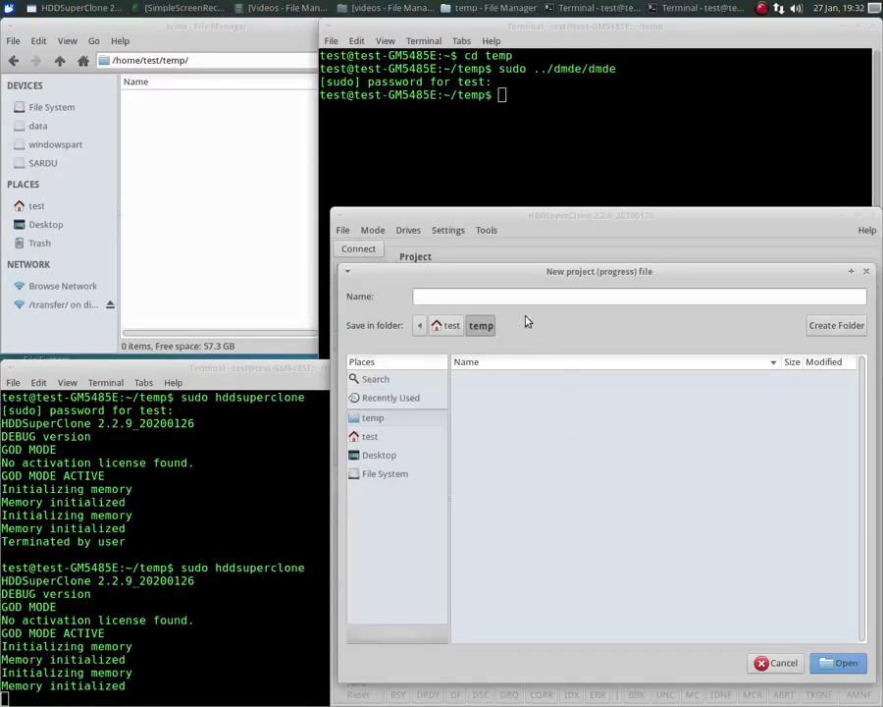
click(517, 298)
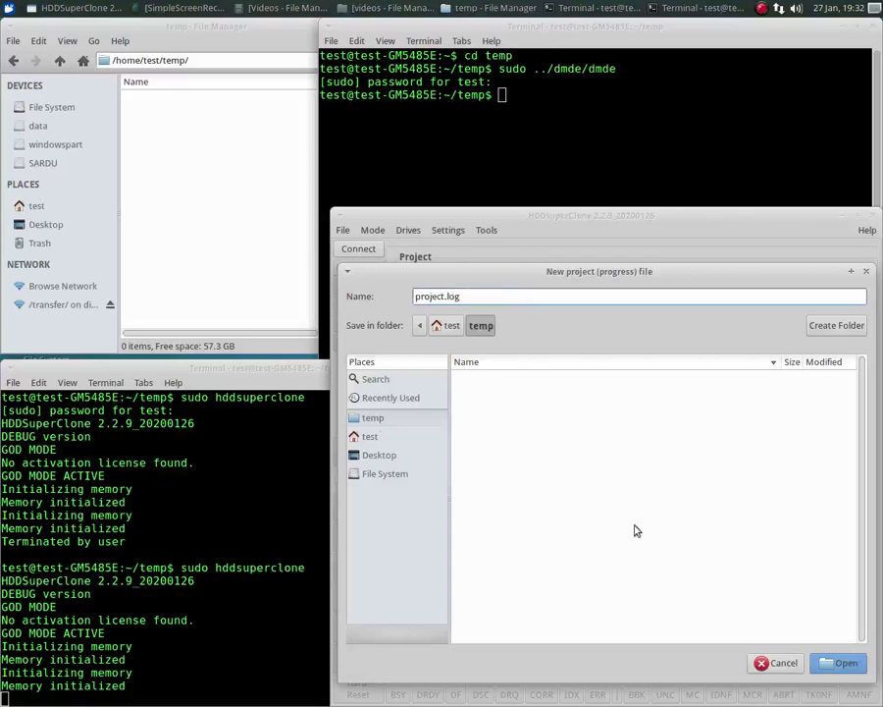
click(848, 663)
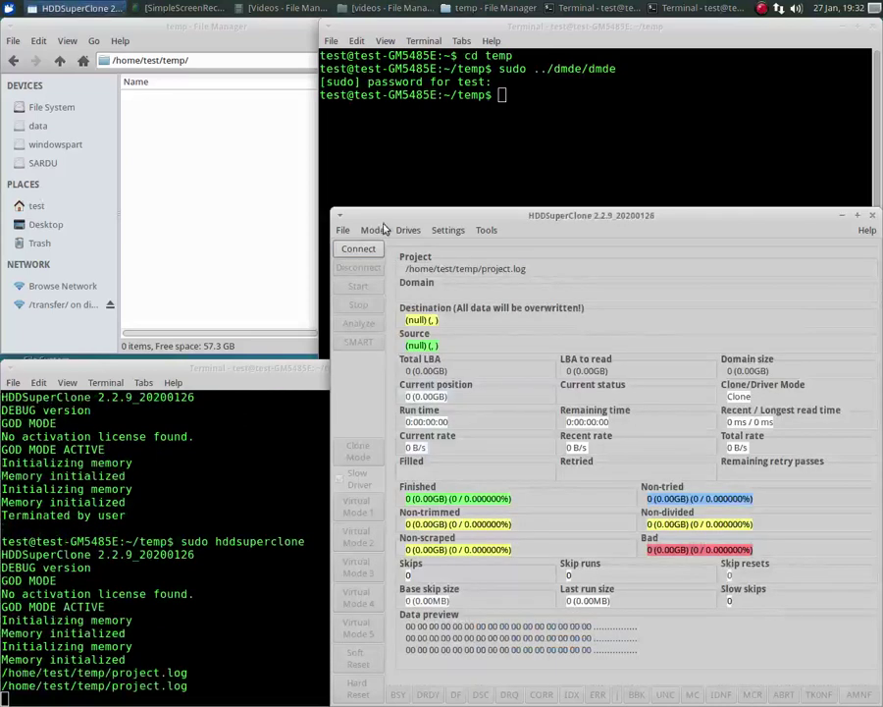
Start the virtual disk driver and acknowledge its installation.
click(410, 231)
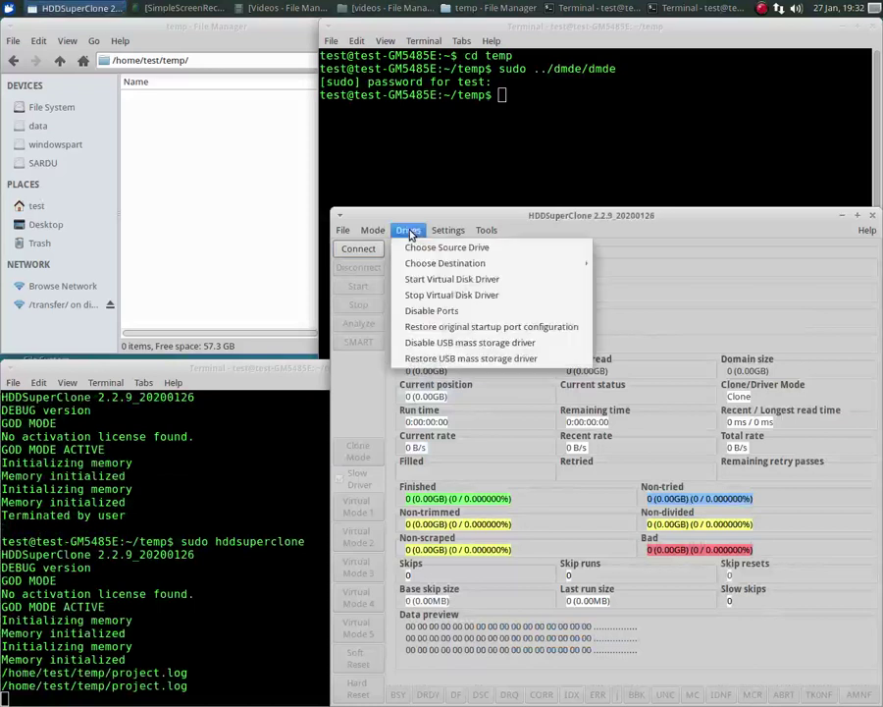
click(444, 281)
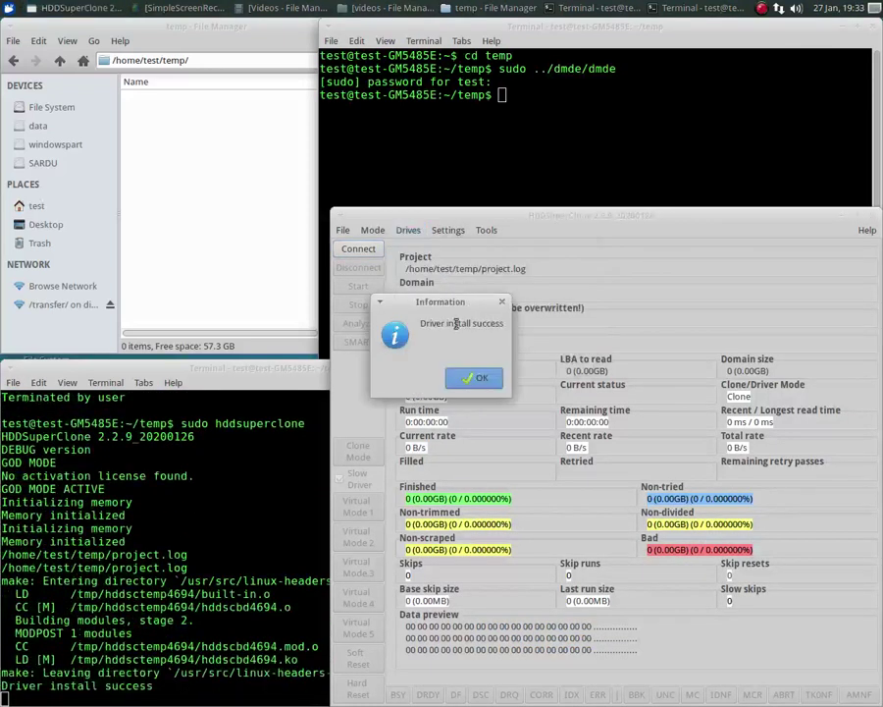
click(478, 383)
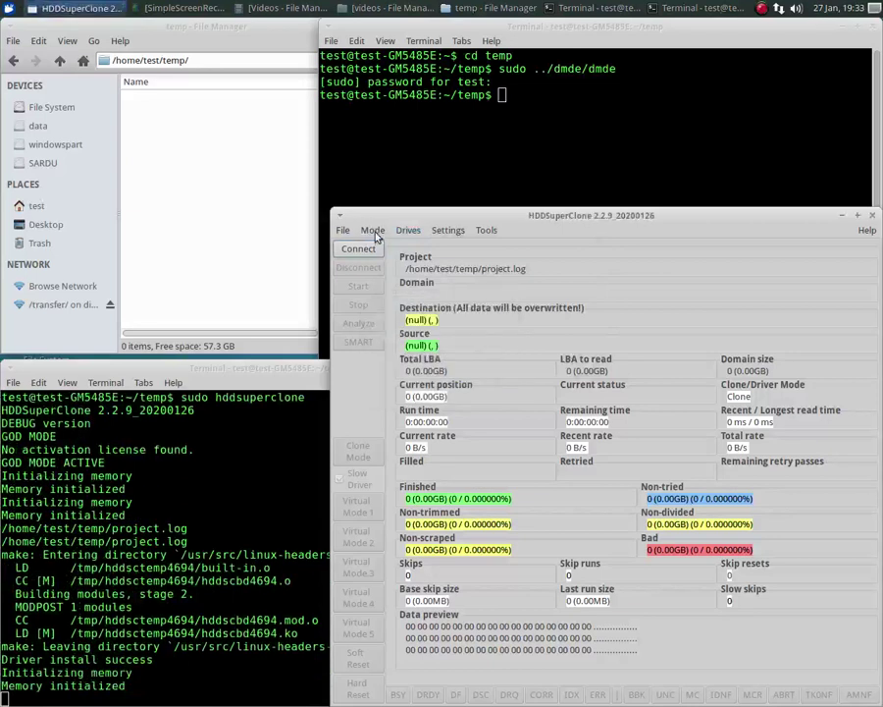
Set the mode to Direct AHCI and choose the ata10 drive WDC WD1600BEVT-22ZCT0 as the source.
click(373, 230)
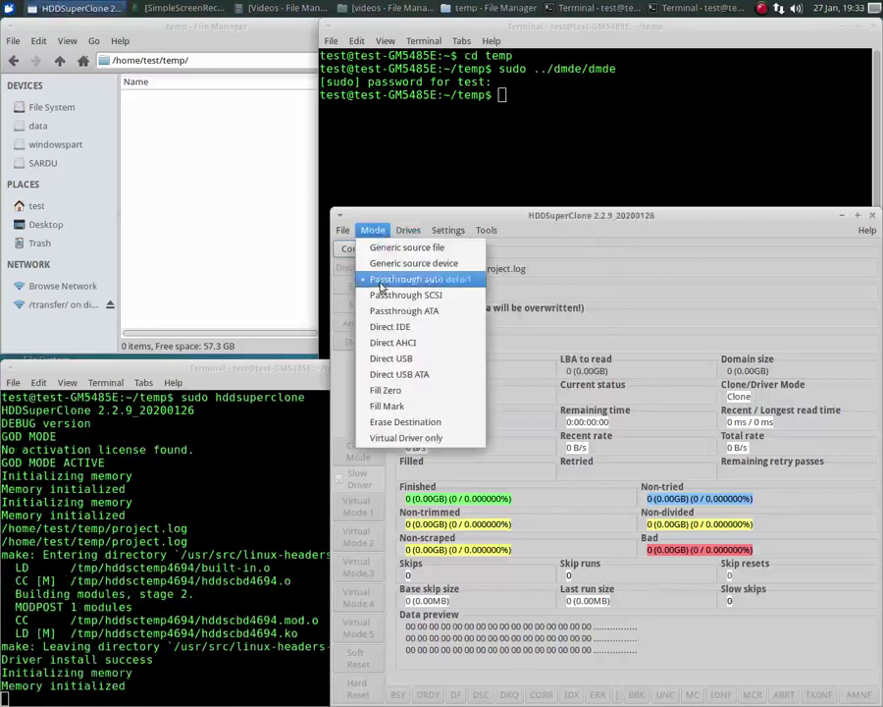
click(393, 343)
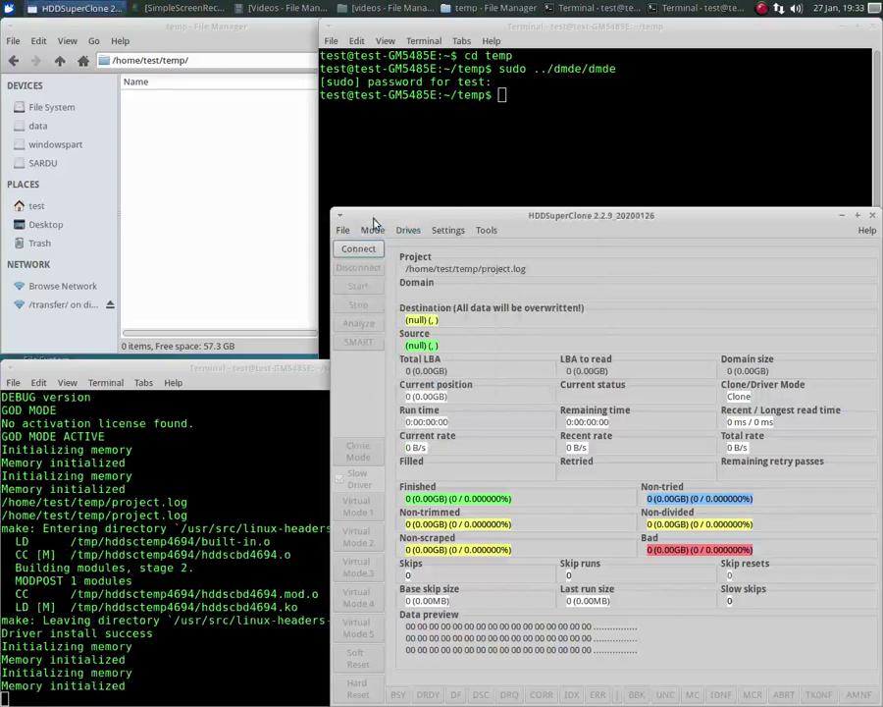
click(408, 230)
click(447, 355)
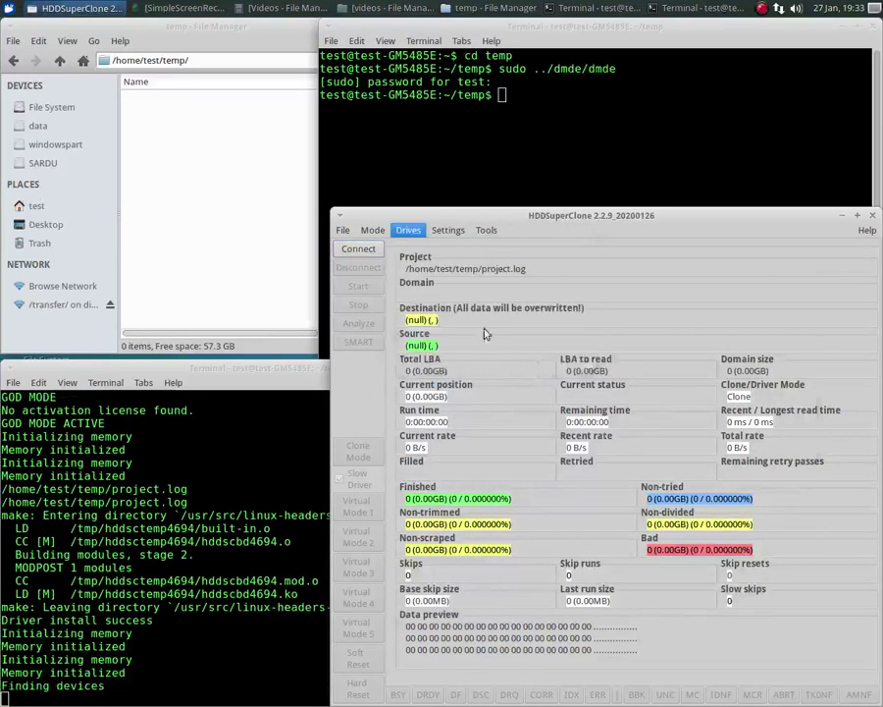
click(528, 459)
click(722, 604)
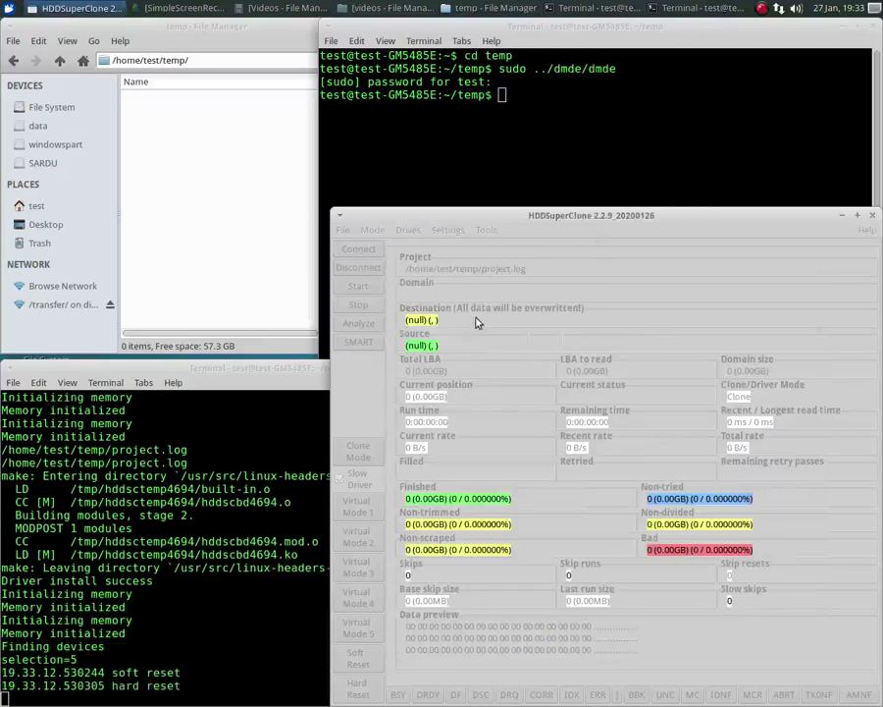
Set the destination to an image file named image.dd in the temp folder.
click(409, 233)
mouse_move(437, 263)
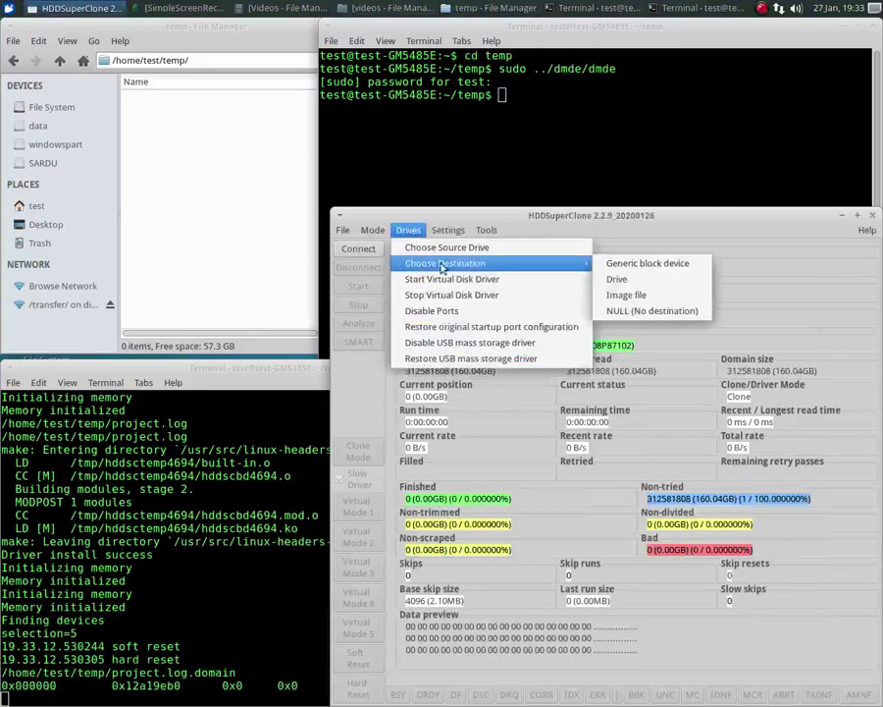
click(778, 406)
click(372, 418)
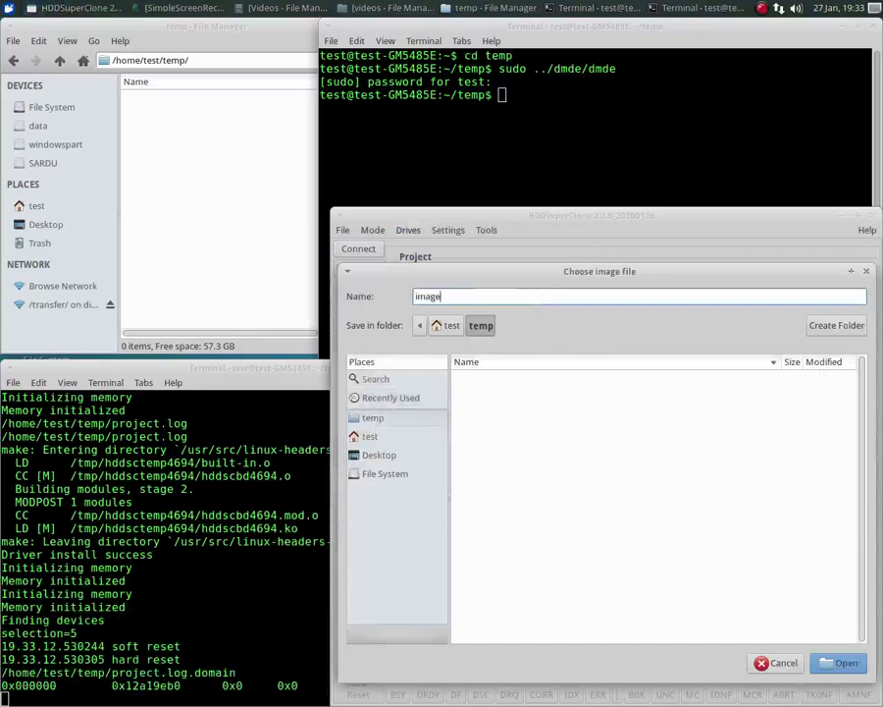
text(image.dd)
click(832, 664)
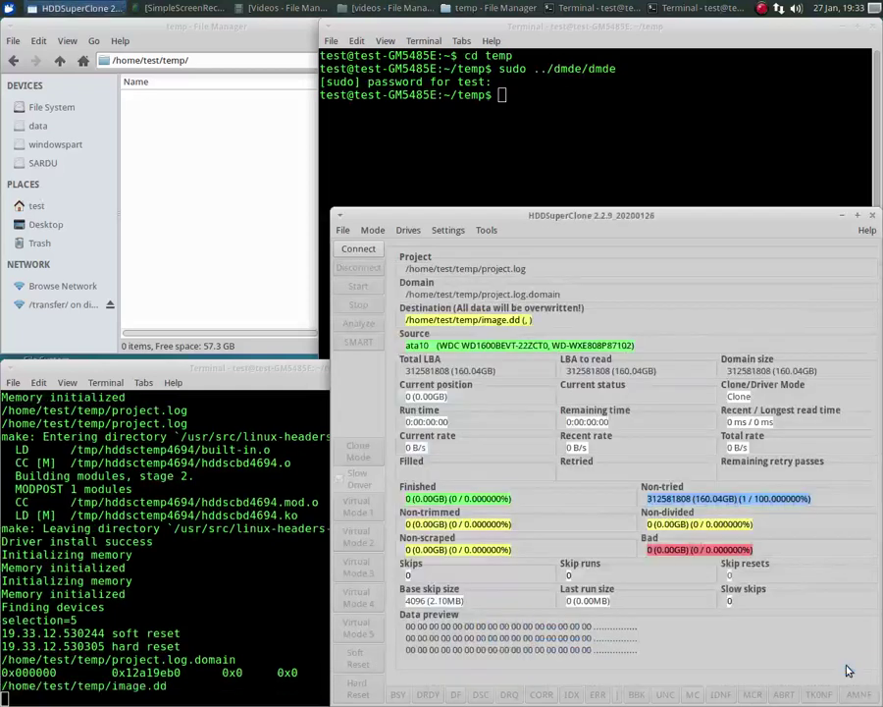
Connect to the source drive, turn off Slow Driver, and start running in Virtual Mode 1.
click(358, 248)
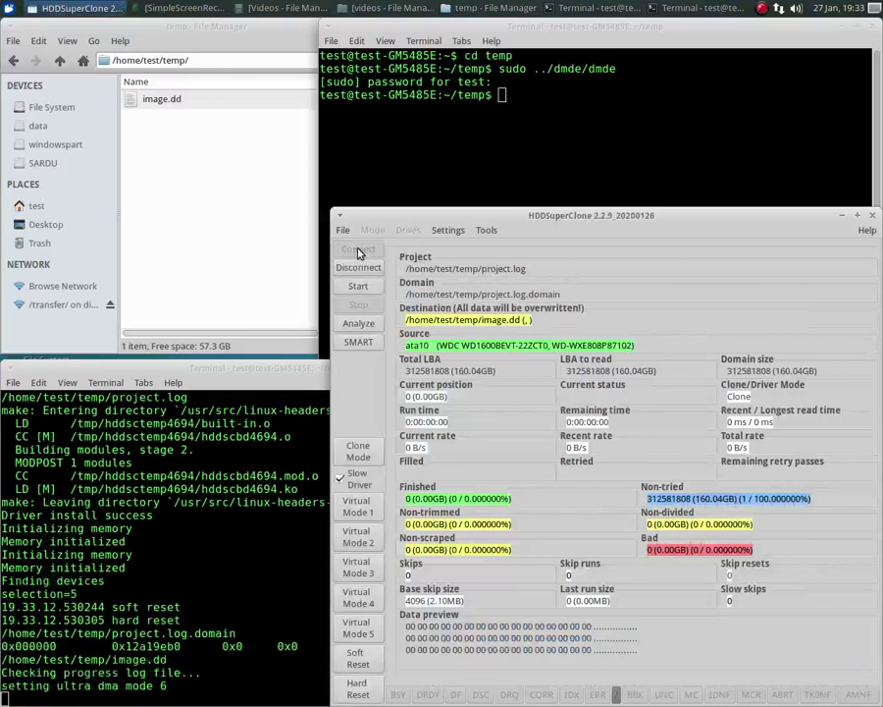
click(339, 480)
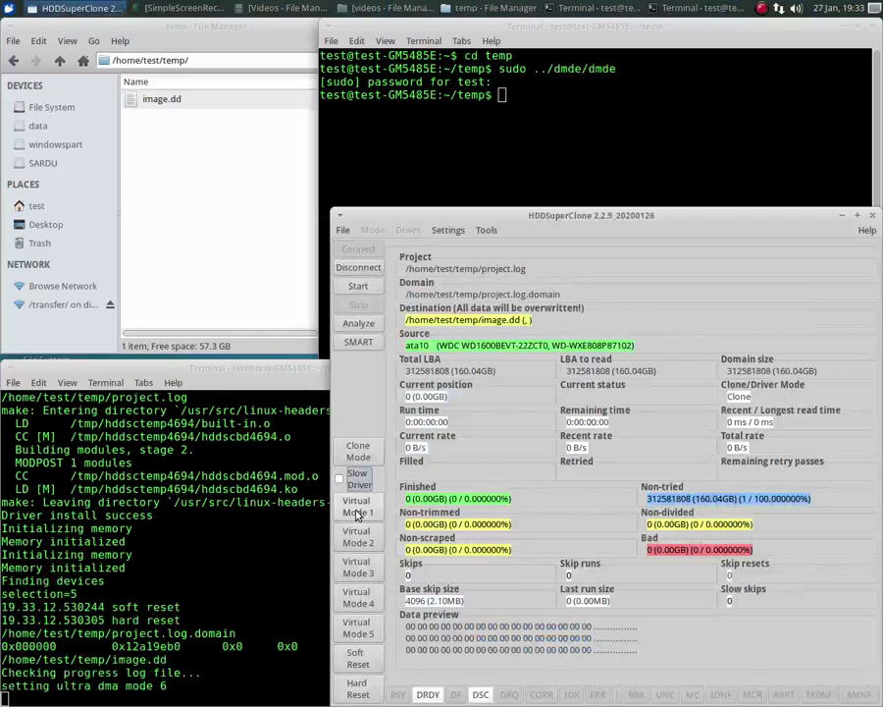
click(358, 514)
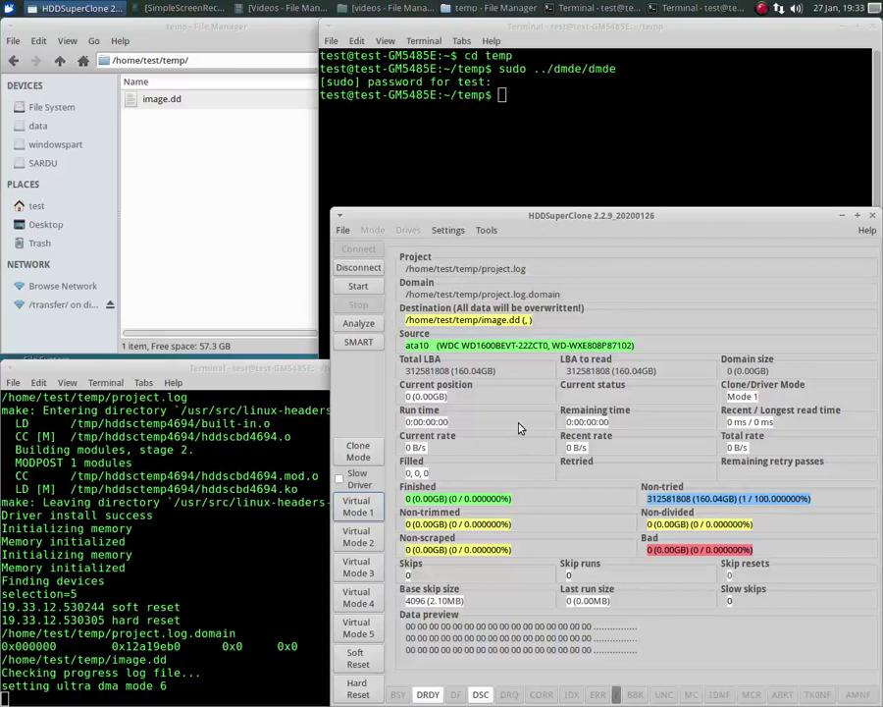
click(358, 286)
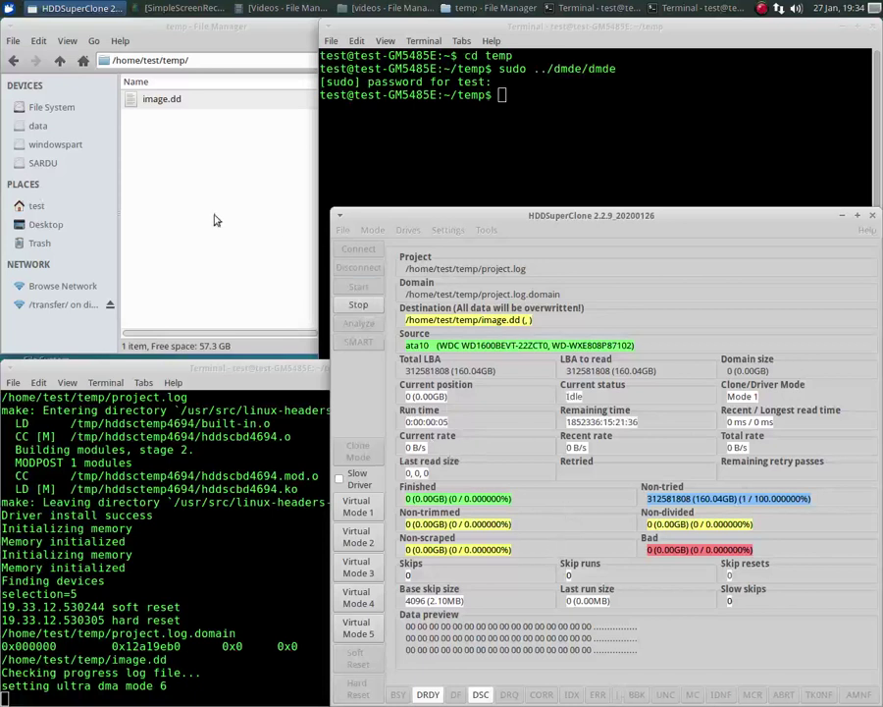
Switch to the idle terminal, rerun sudo ../dmde/dmde and enter the sudo password to launch DMDE.
click(530, 142)
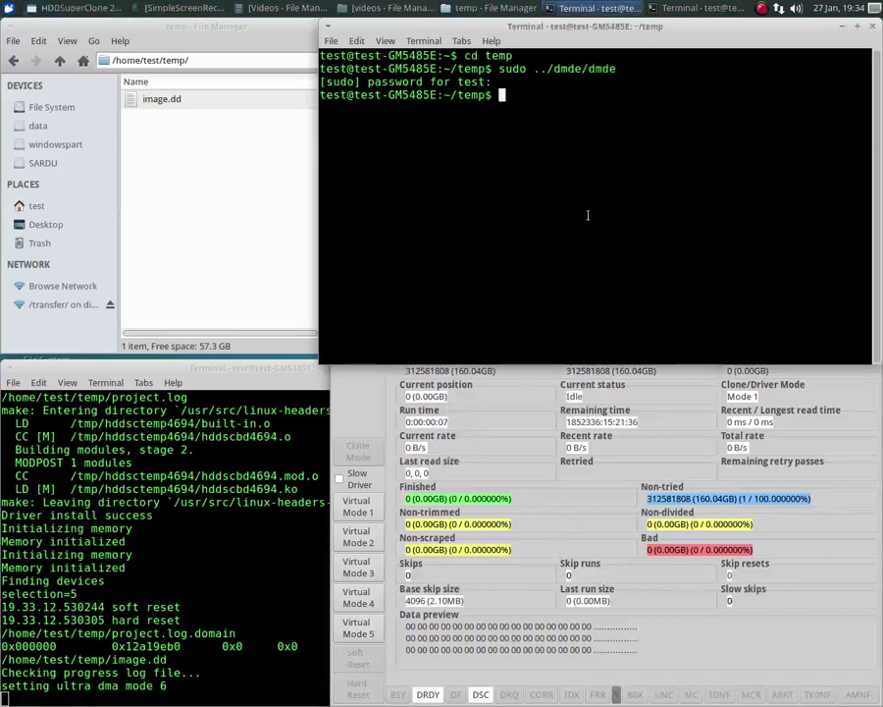
key(Up)
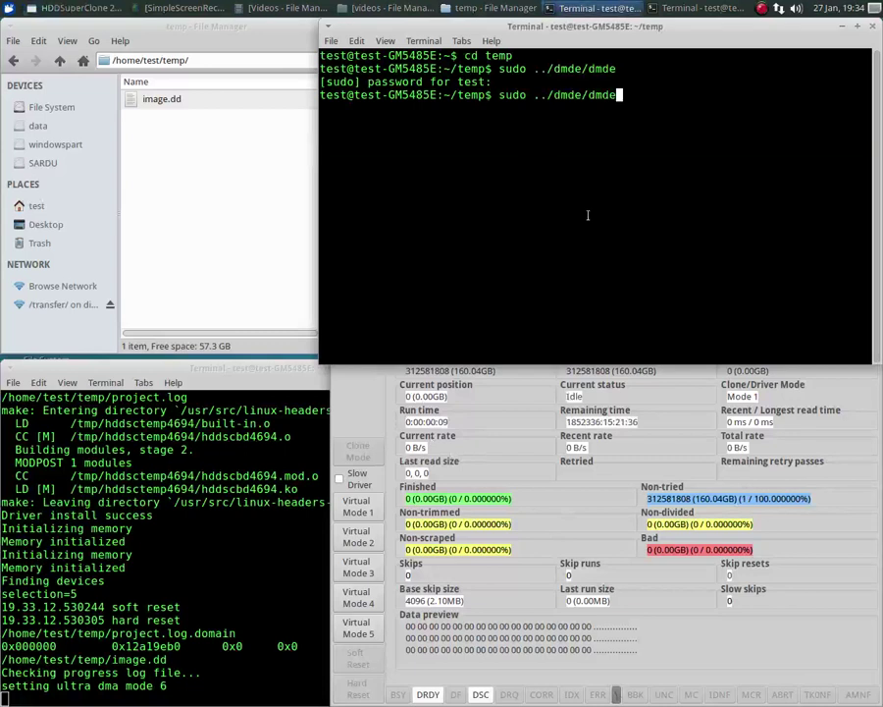
key(Return)
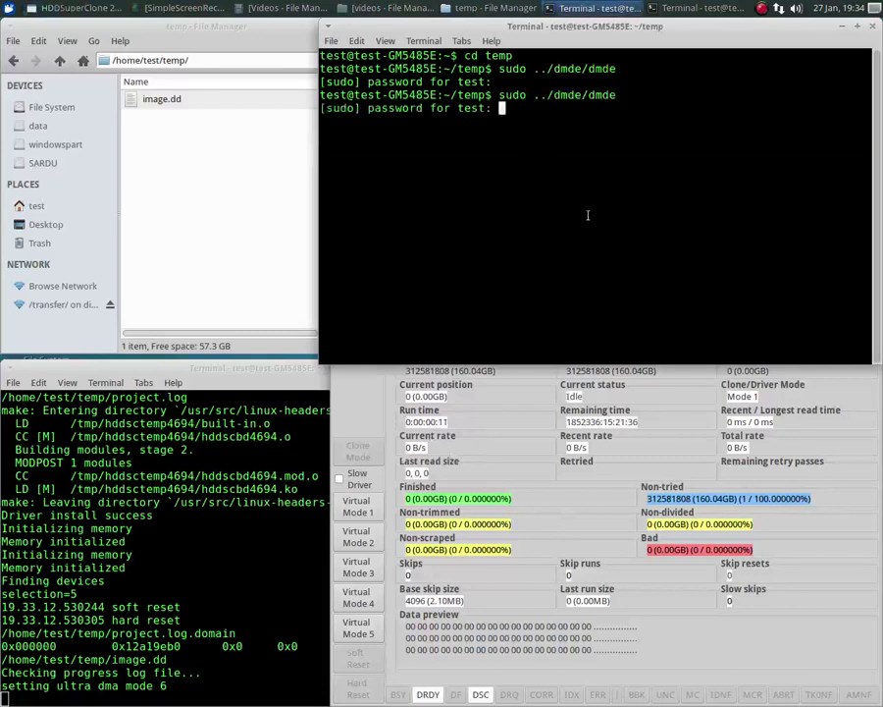
key(Return)
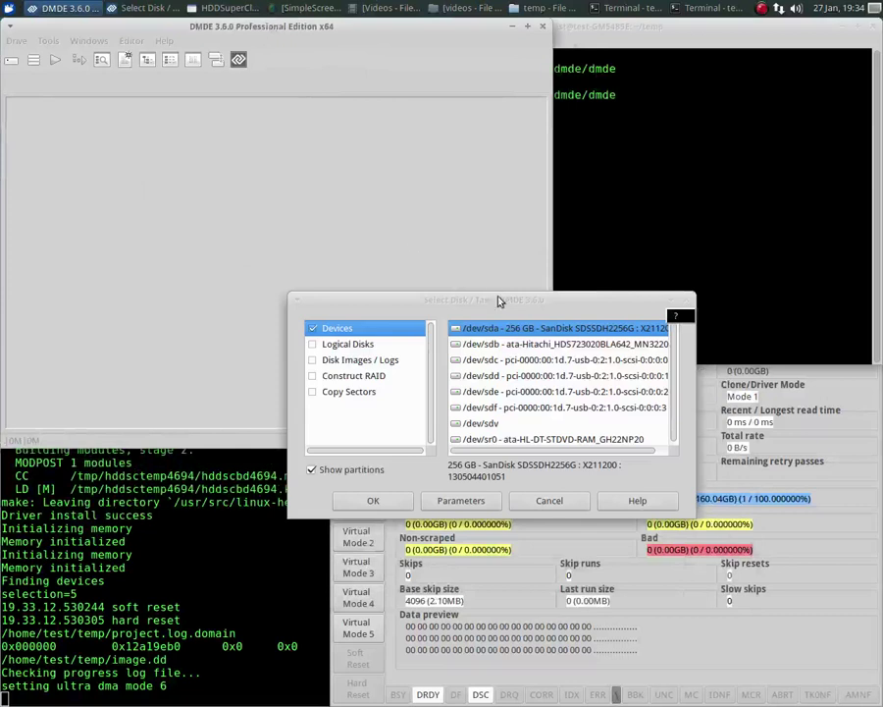
Open the /dev/sdv device with I/O parameters that always ignore I/O errors and fill errors with hex 00000000.
drag(498, 300, 252, 110)
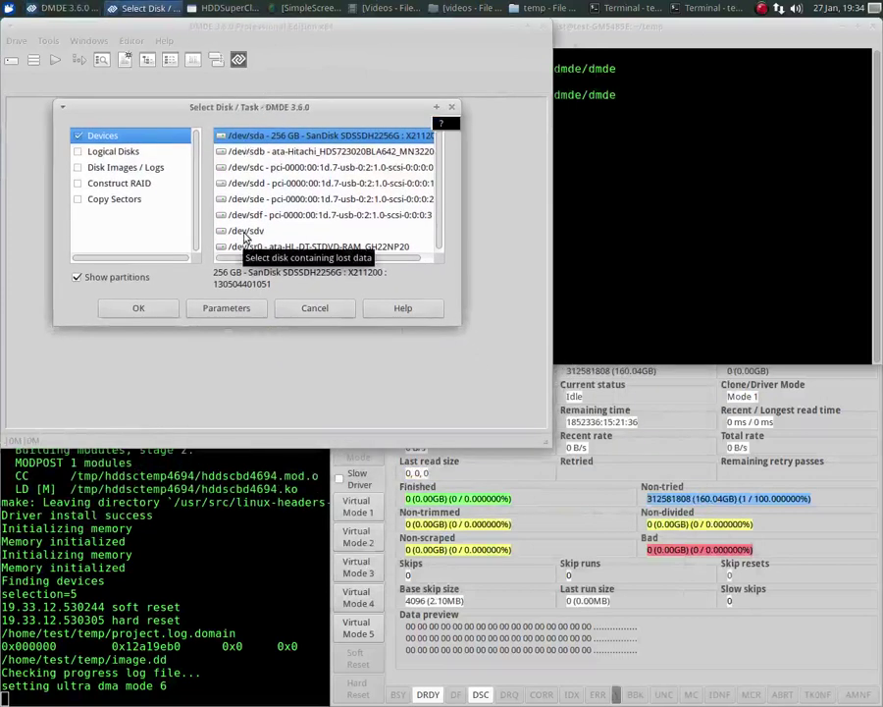
click(257, 232)
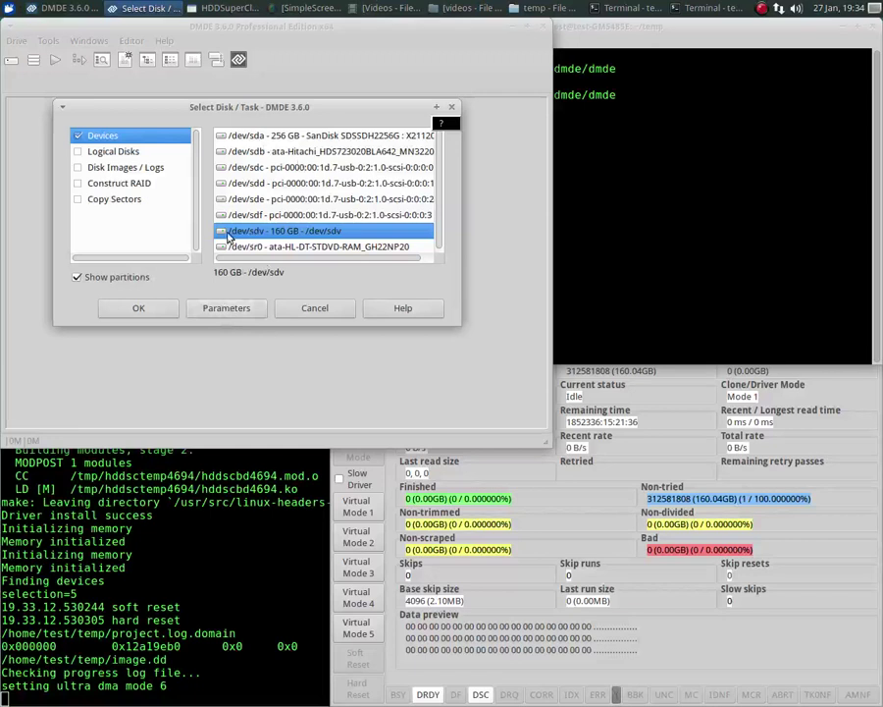
click(223, 309)
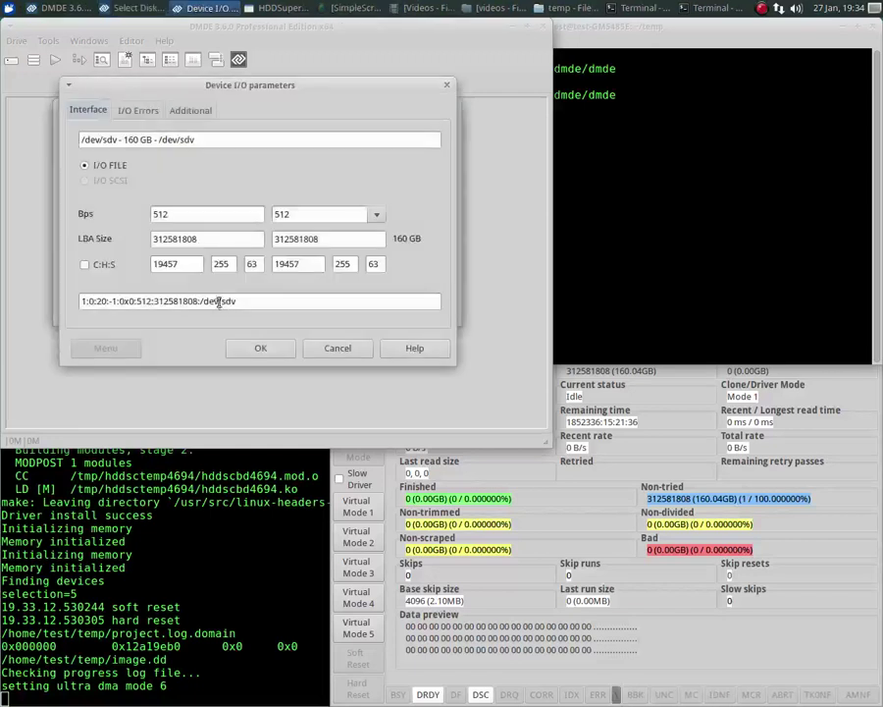
click(119, 108)
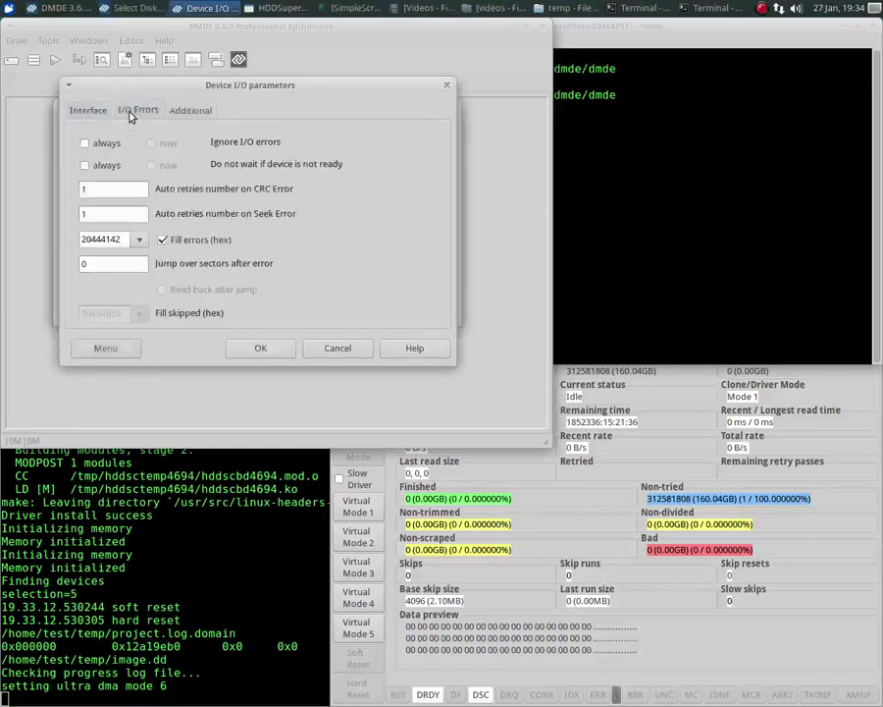
click(85, 144)
click(85, 144)
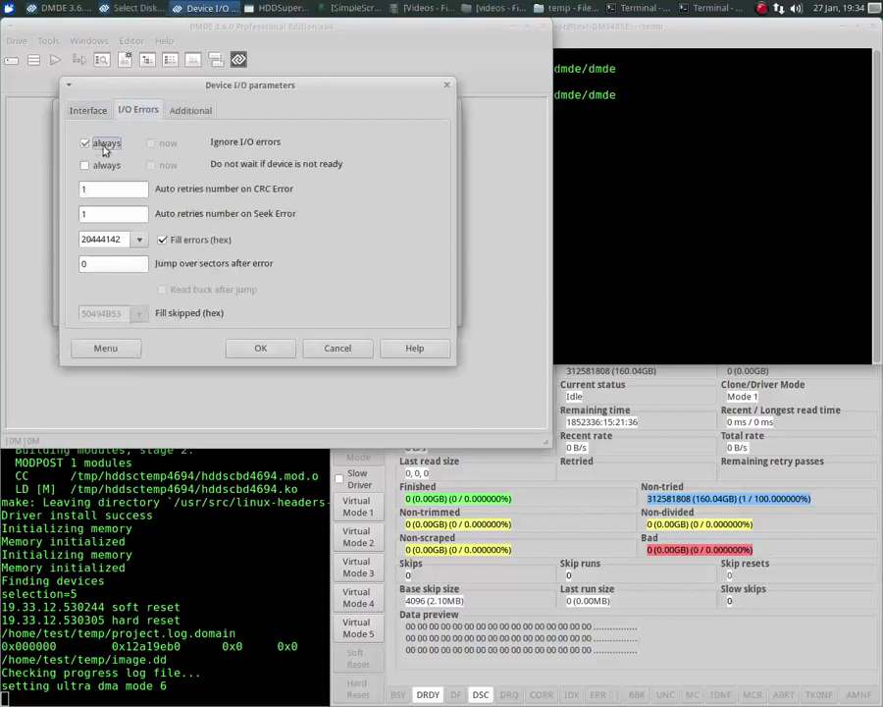
click(140, 240)
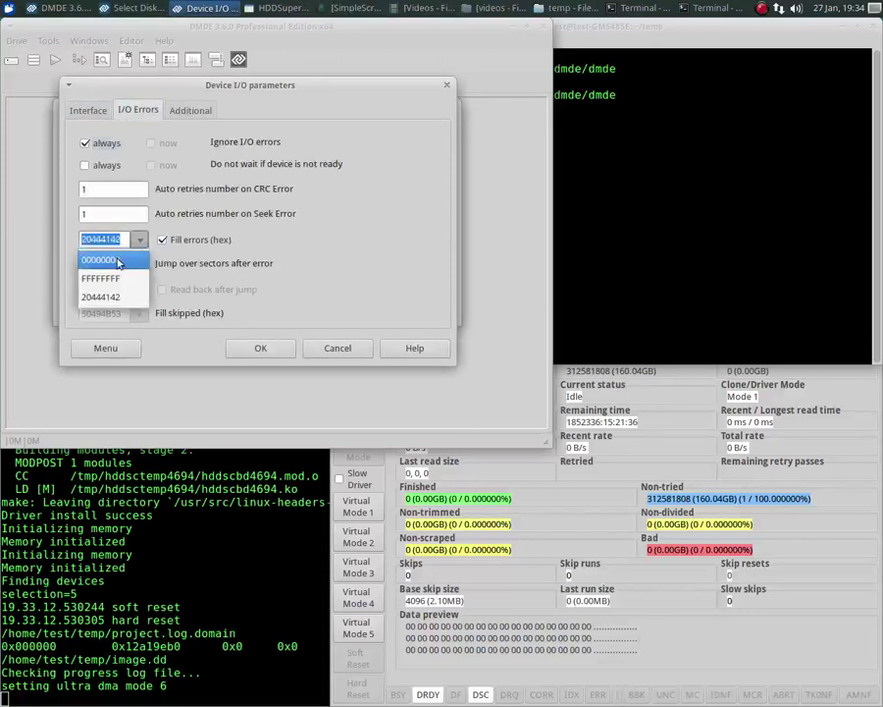
click(118, 260)
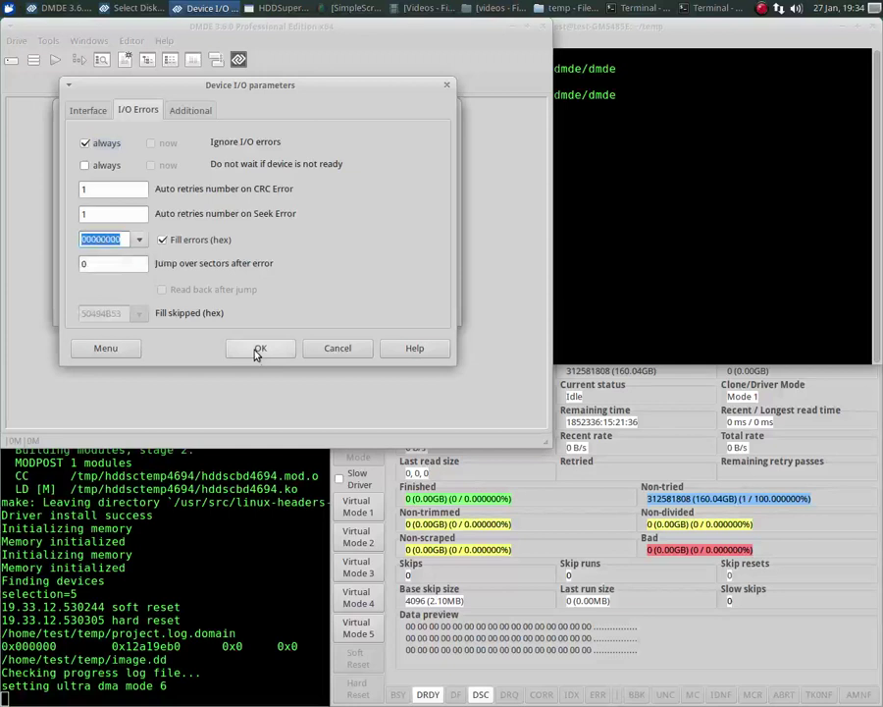
click(257, 349)
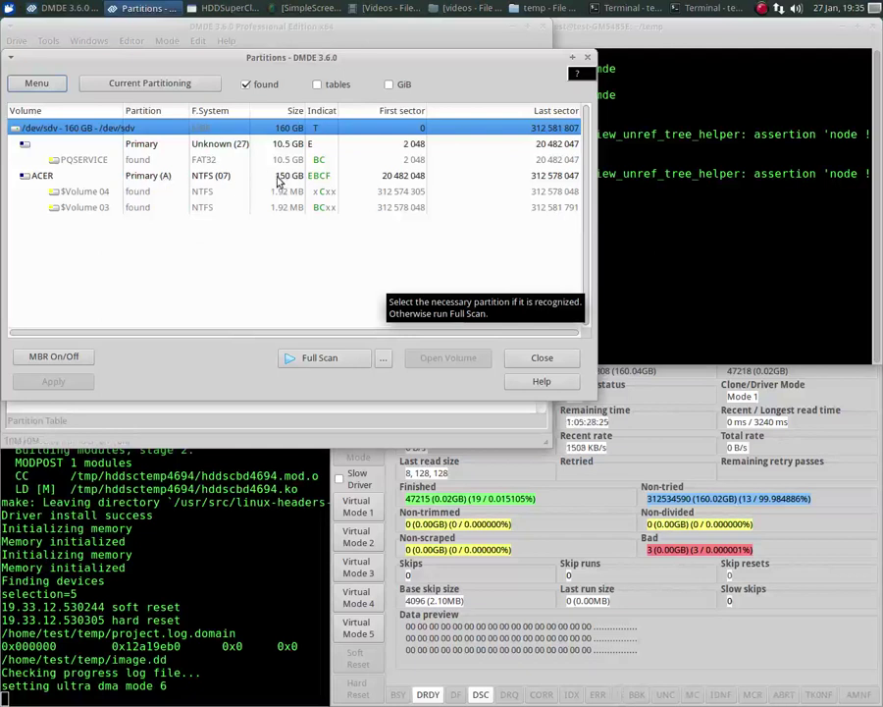
Open the 150 GB ACER NTFS volume and expand its tree through Users to the personal profile's Pictures folder.
click(280, 176)
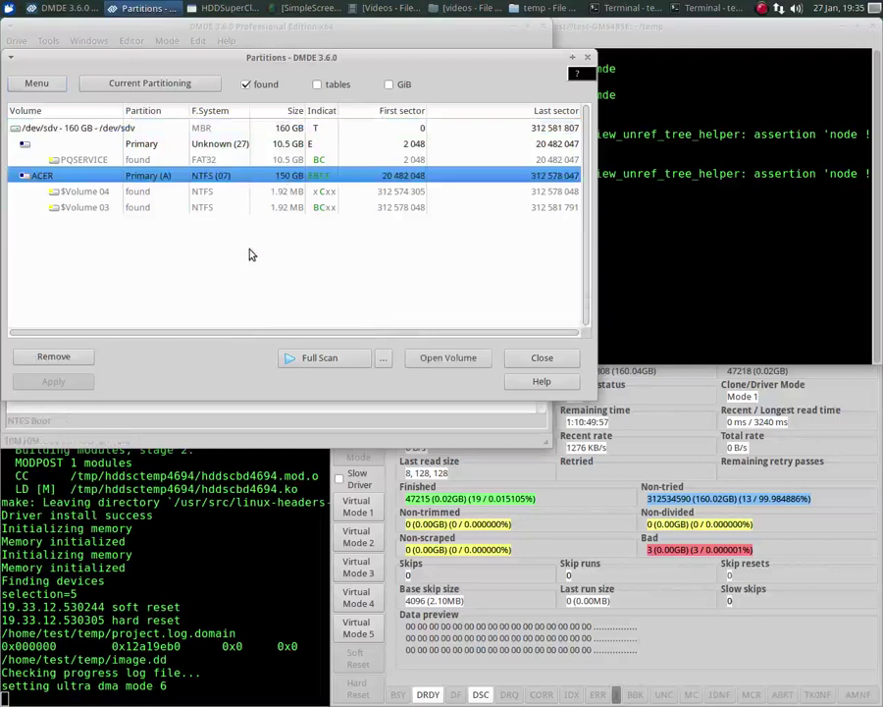
click(450, 360)
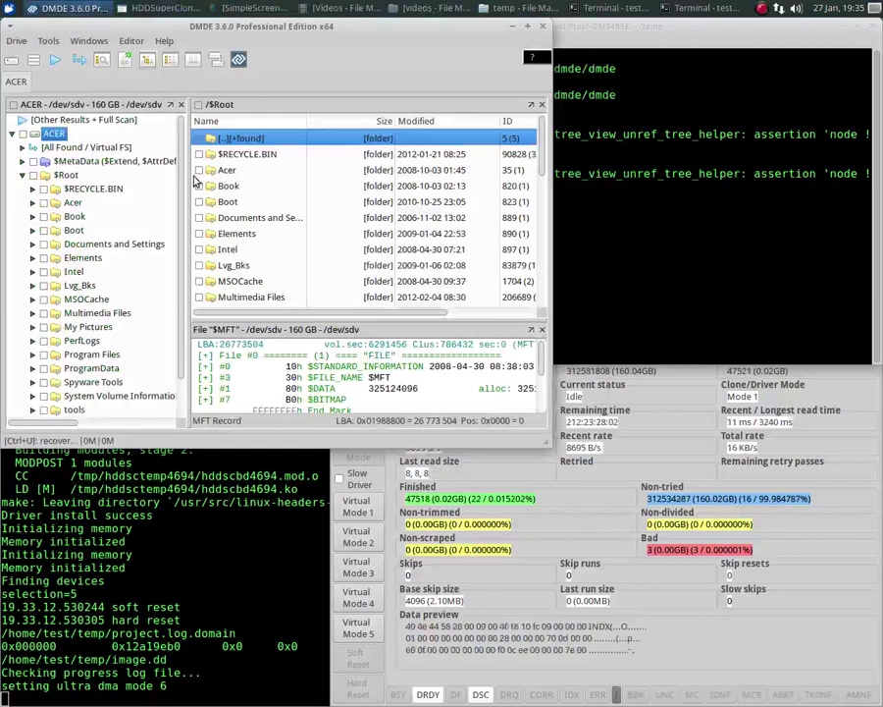
scroll(41, 372, down, 1)
click(33, 382)
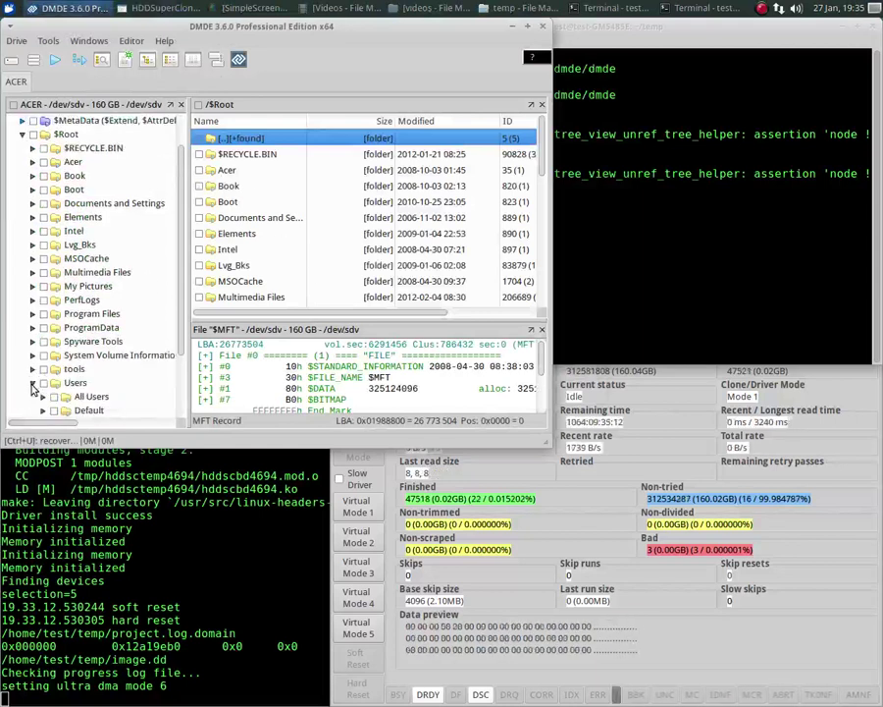
scroll(33, 391, down, 2)
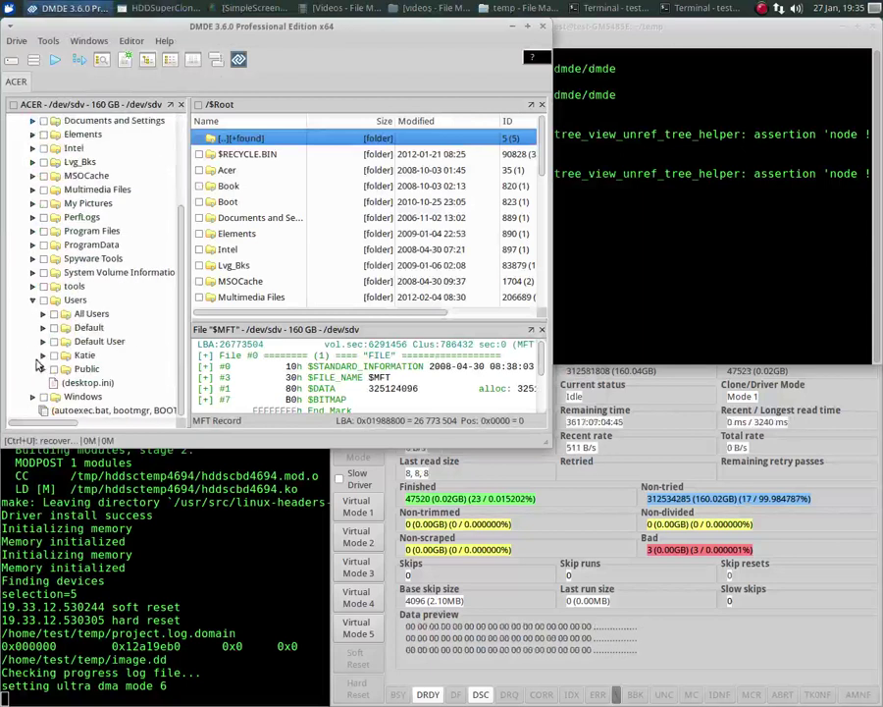
click(44, 355)
scroll(47, 358, down, 5)
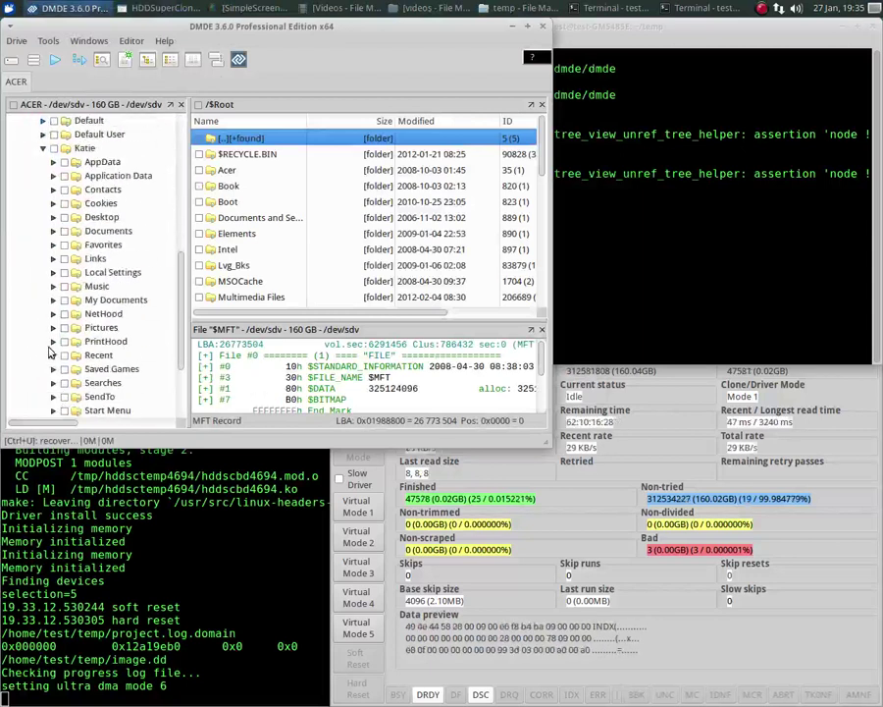
click(54, 330)
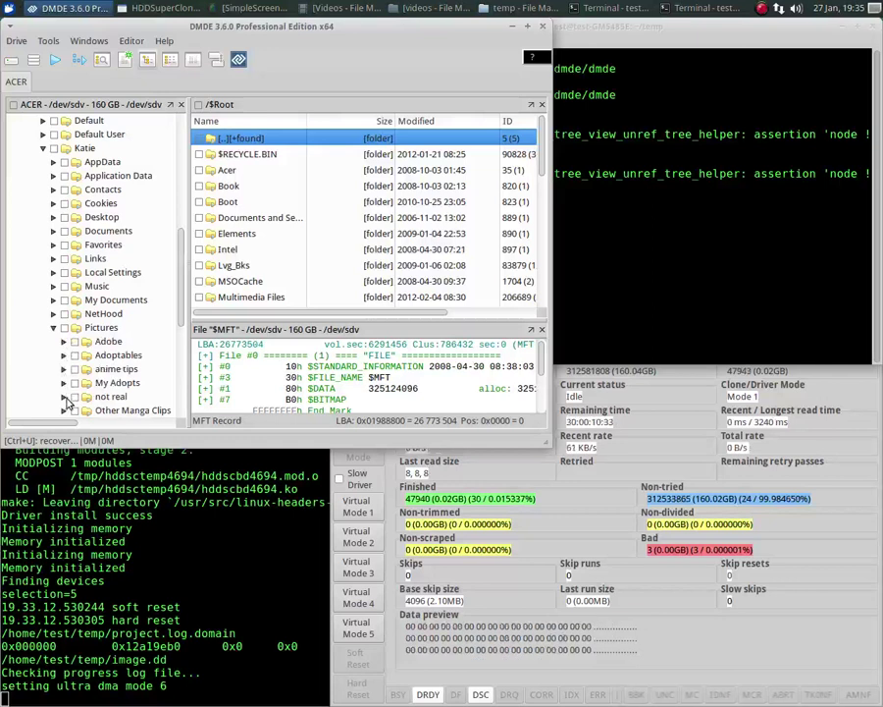
Expand the Pictures subfolders not real, current anime and anime pics, and mark the misalanious anime folder for recovery.
click(64, 397)
scroll(49, 284, down, 5)
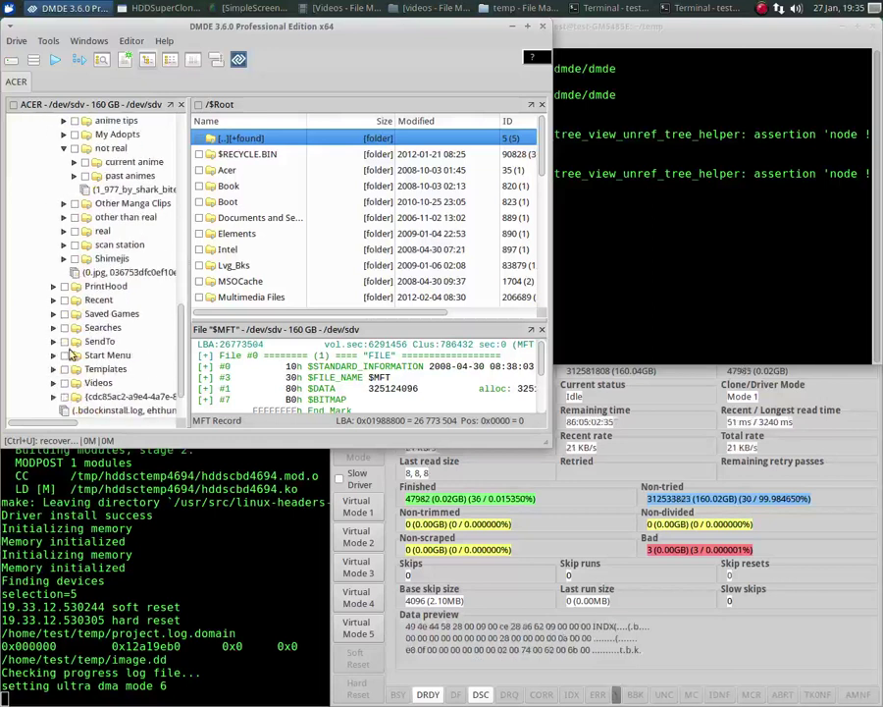
click(74, 162)
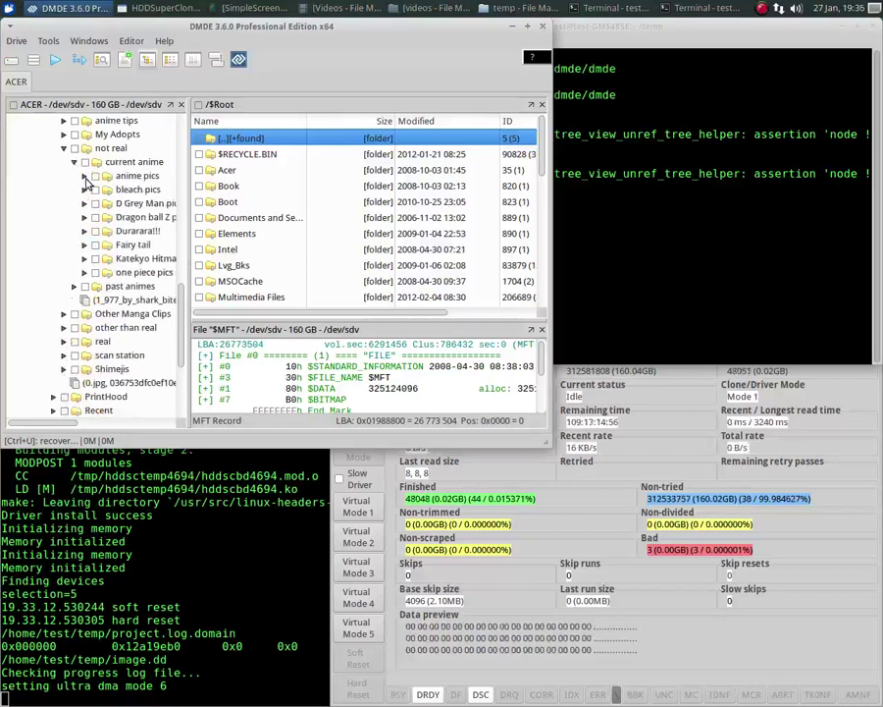
click(84, 176)
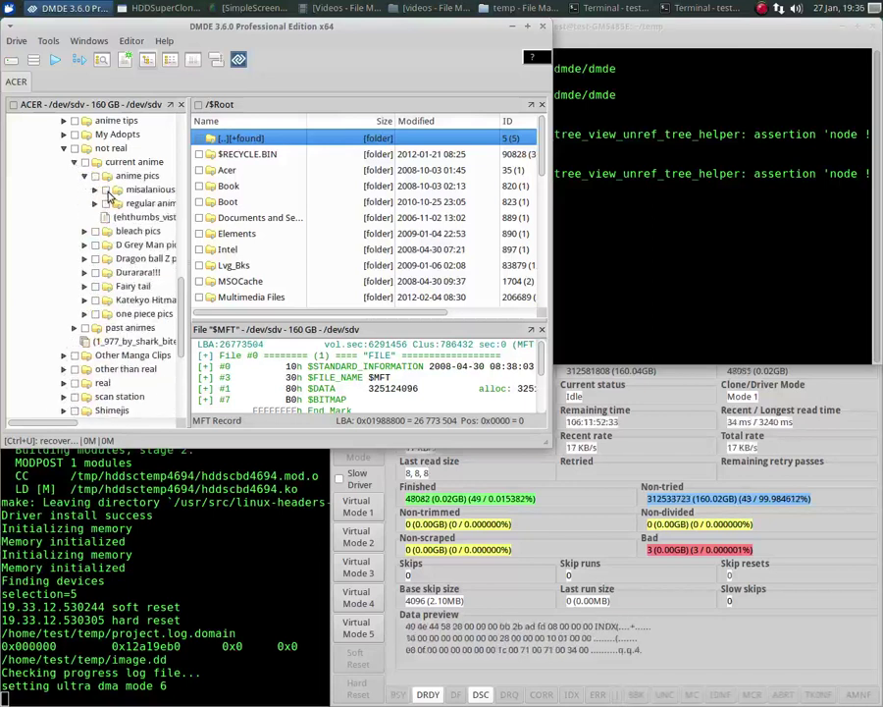
click(106, 189)
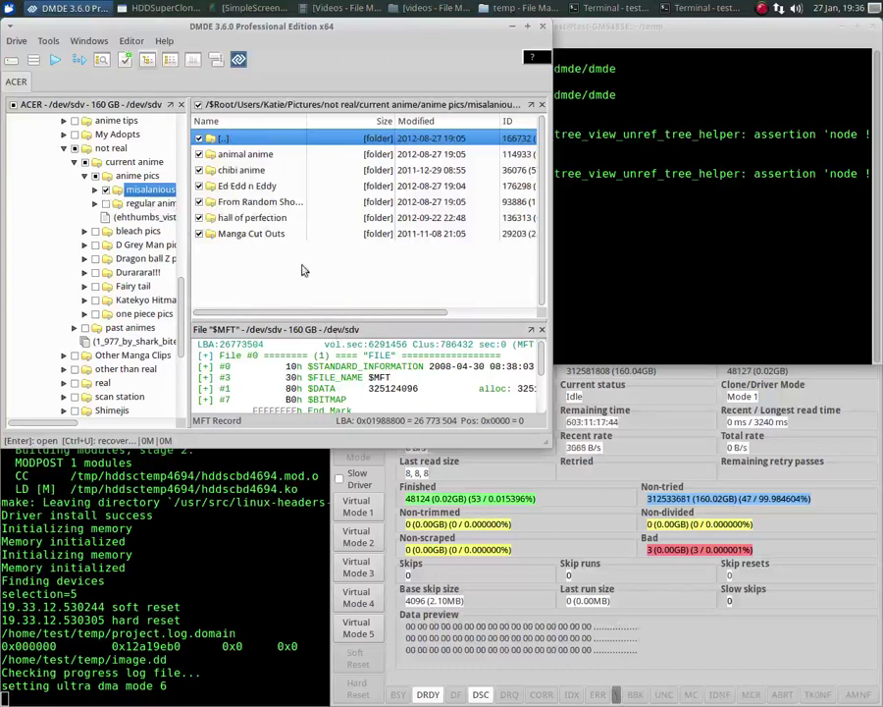
Create a sector list of the marked misalanious anime folder in bytes, saved as /home/test/temp/filelist.txt.
click(126, 62)
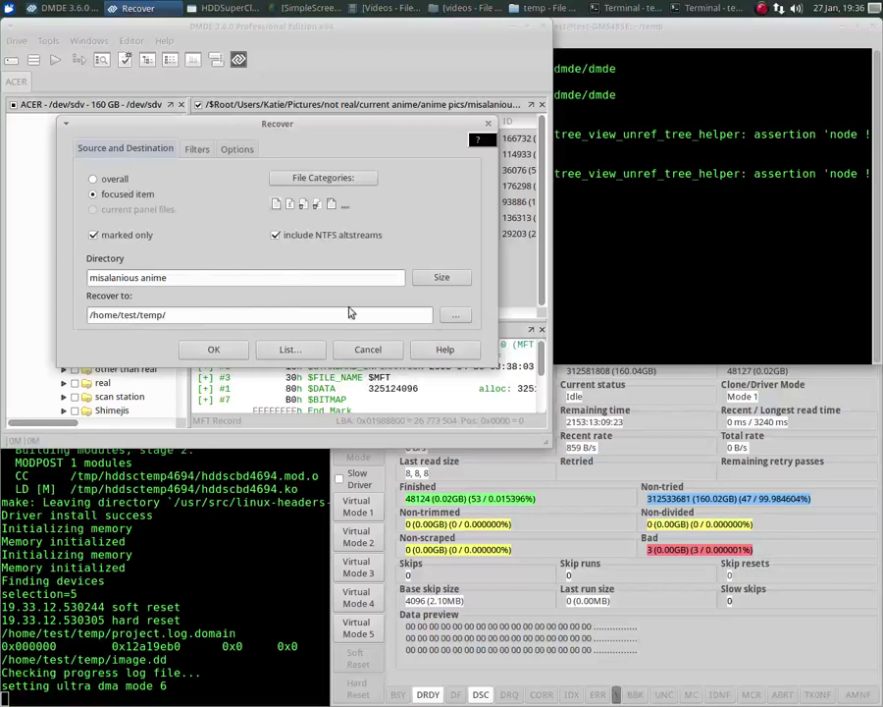
click(290, 350)
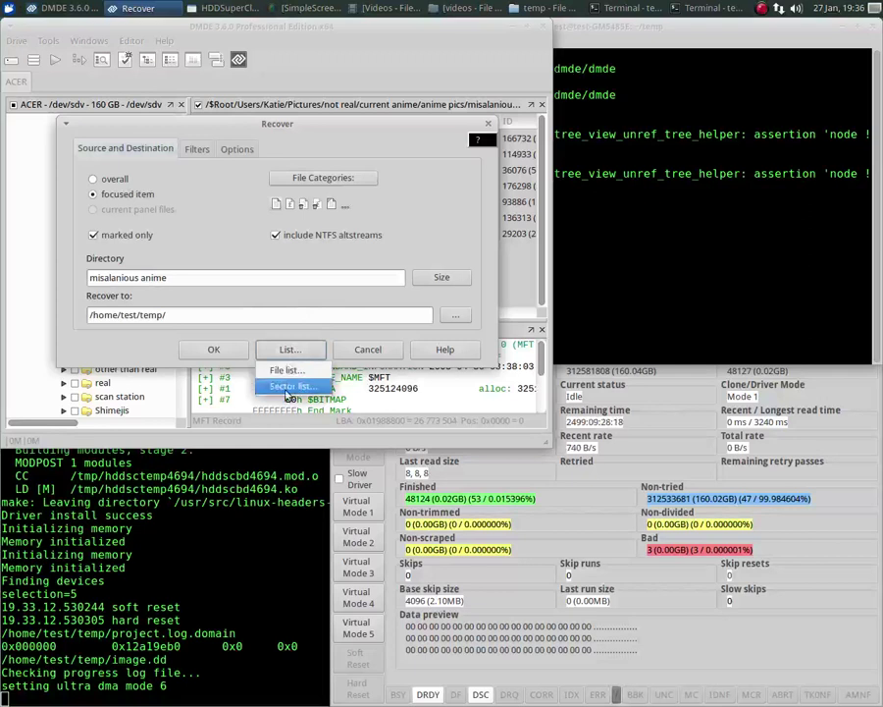
click(289, 389)
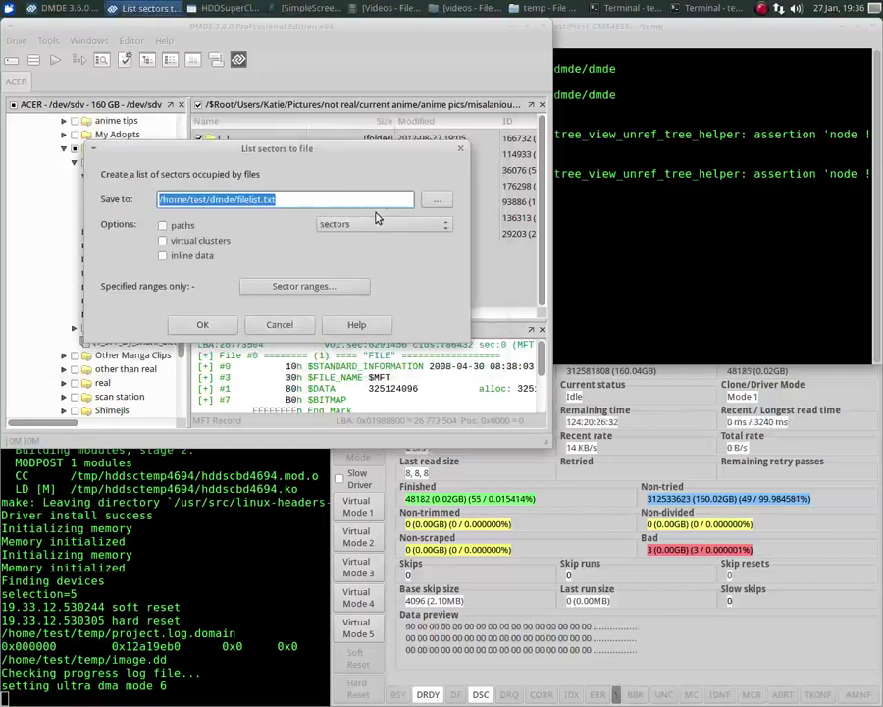
click(440, 203)
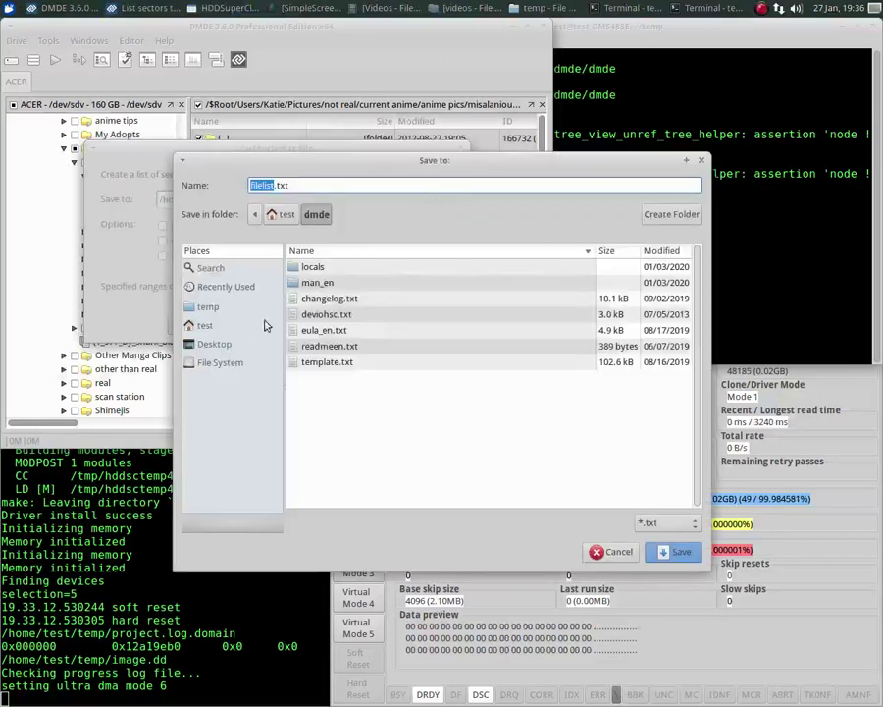
click(208, 306)
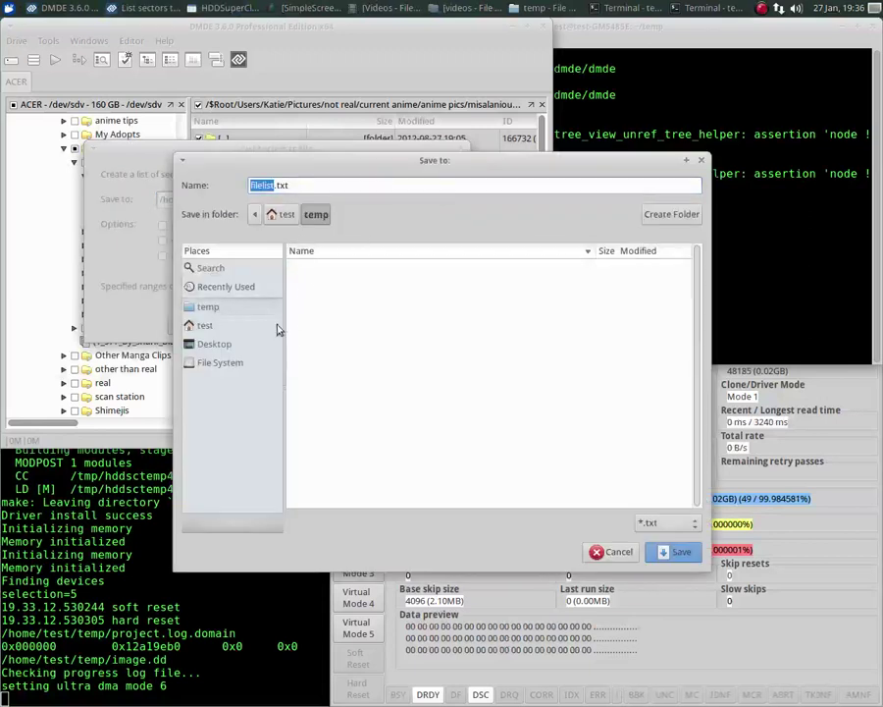
click(679, 556)
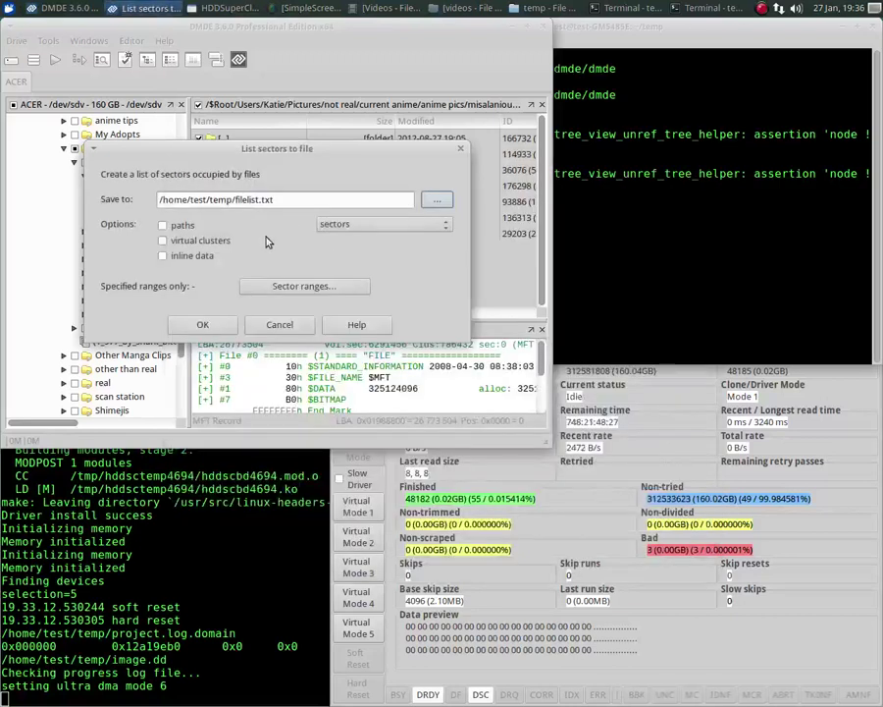
click(442, 225)
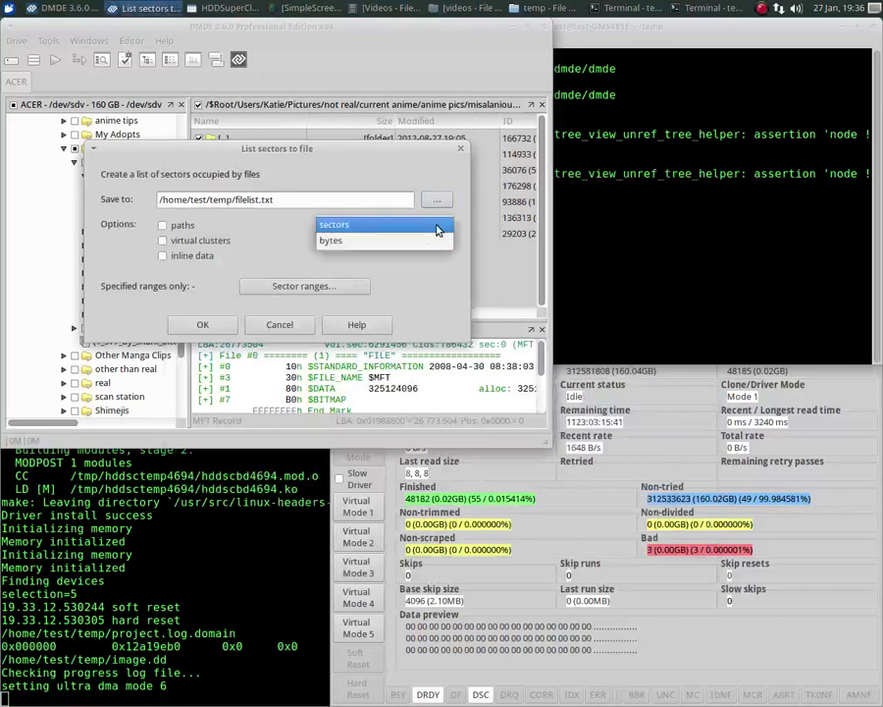
click(410, 244)
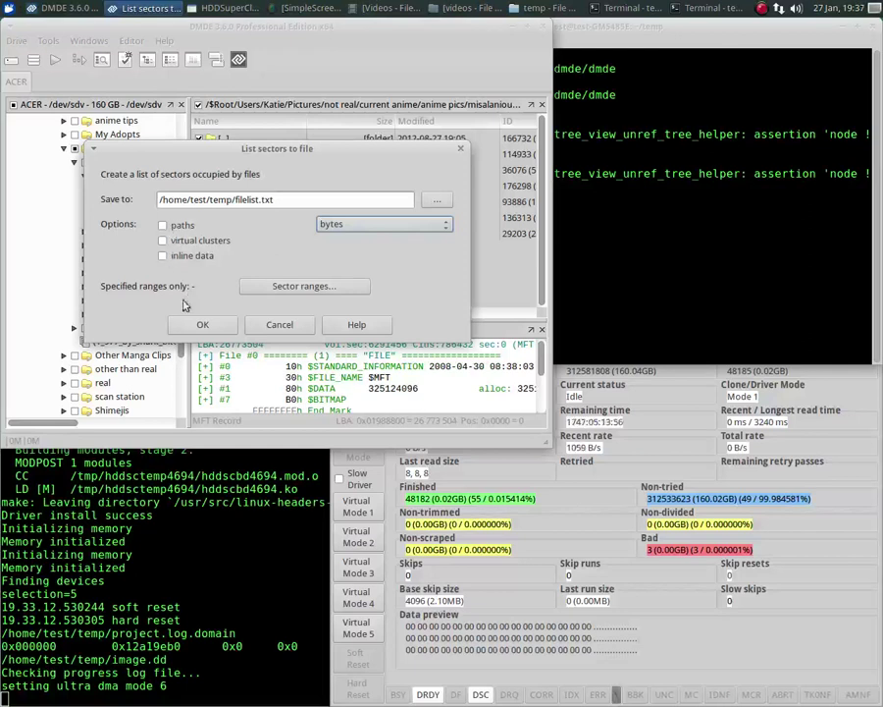
click(202, 326)
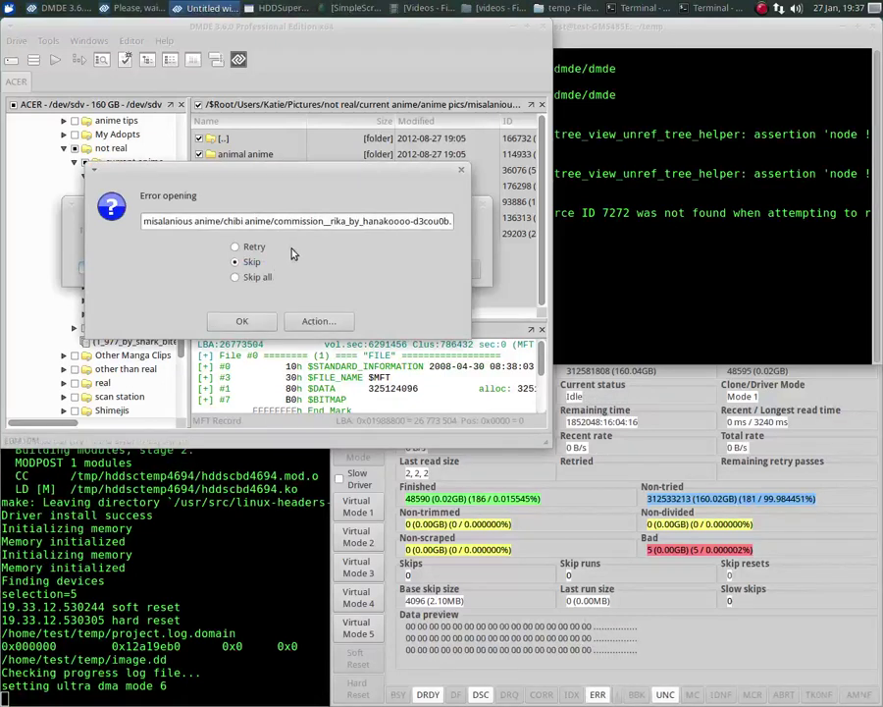
click(246, 278)
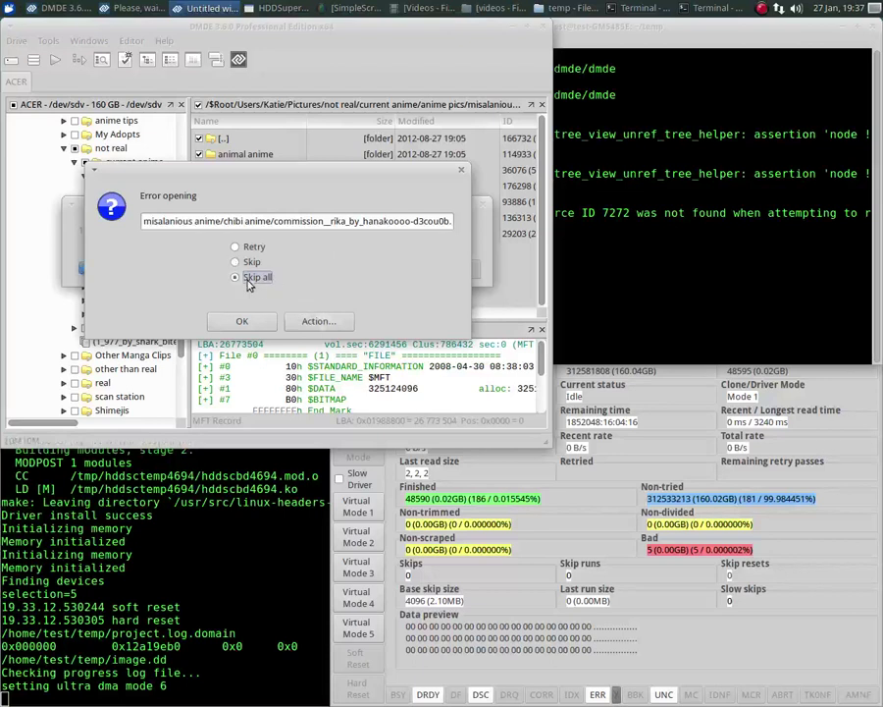
click(324, 322)
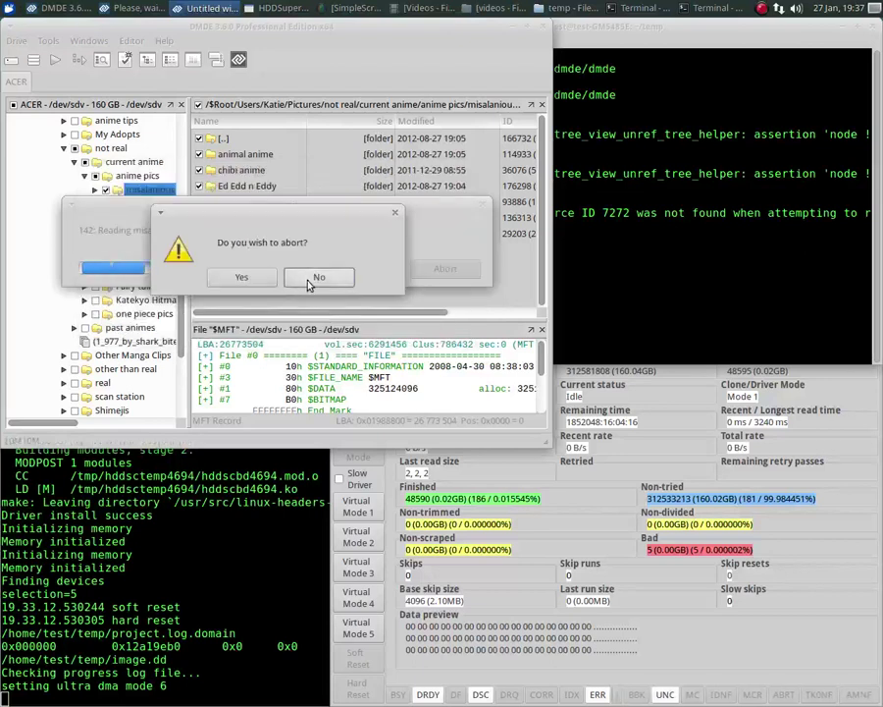
click(310, 281)
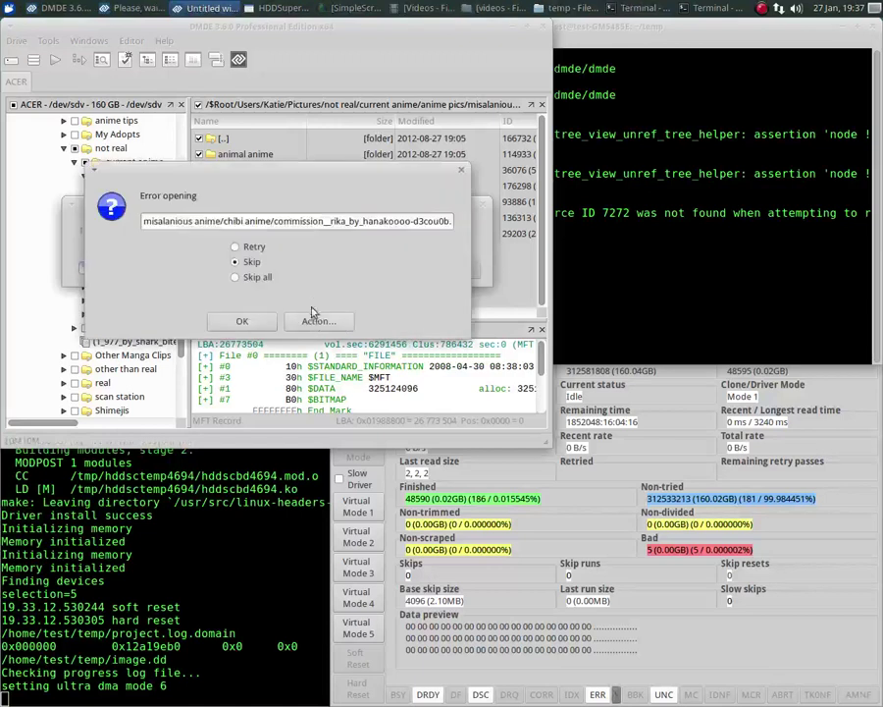
Skip all files that cannot be opened, let the sector listing finish, and dismiss its summary.
click(252, 280)
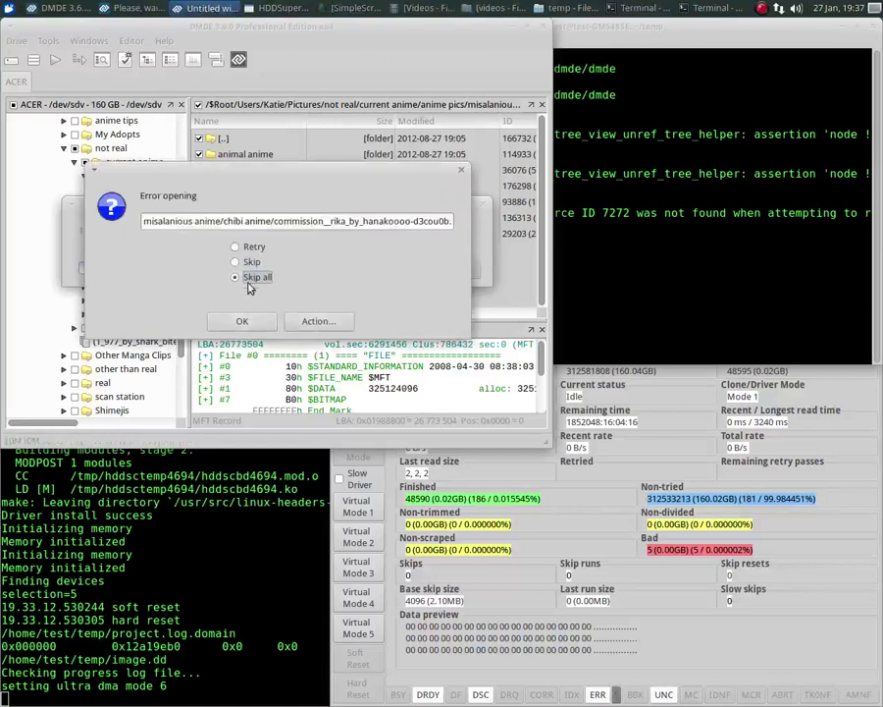
click(241, 323)
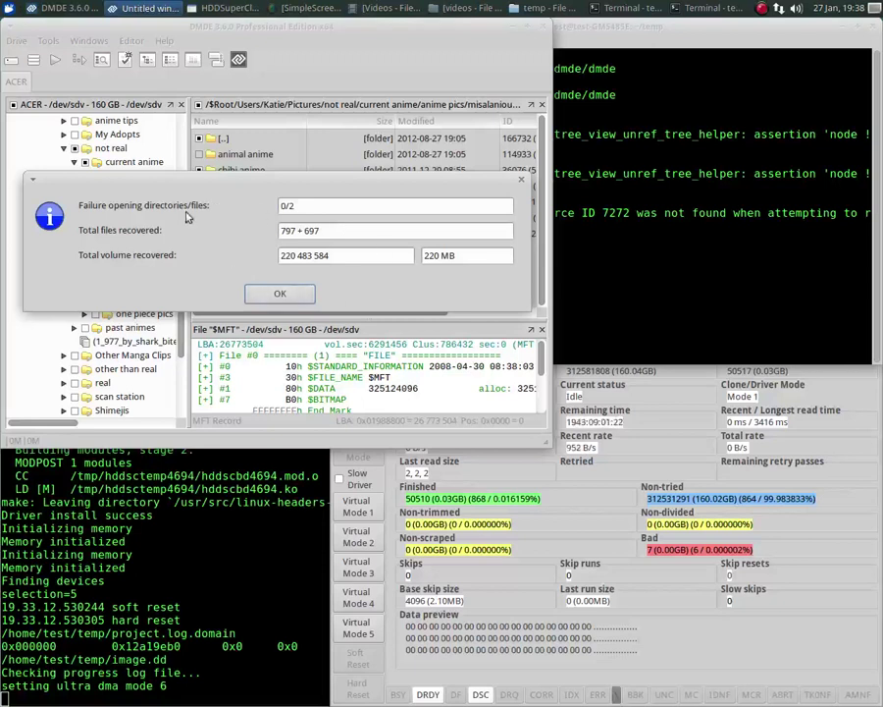
click(279, 298)
click(280, 295)
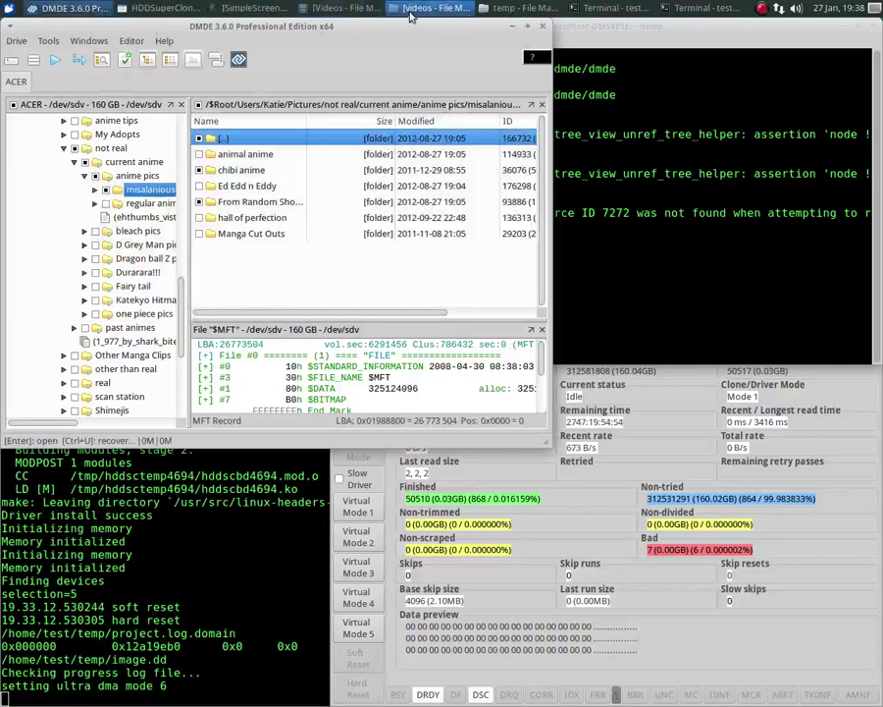
Open filelist.txt from the temp folder in the file manager, examine its byte positions and sizes, and close it.
click(516, 10)
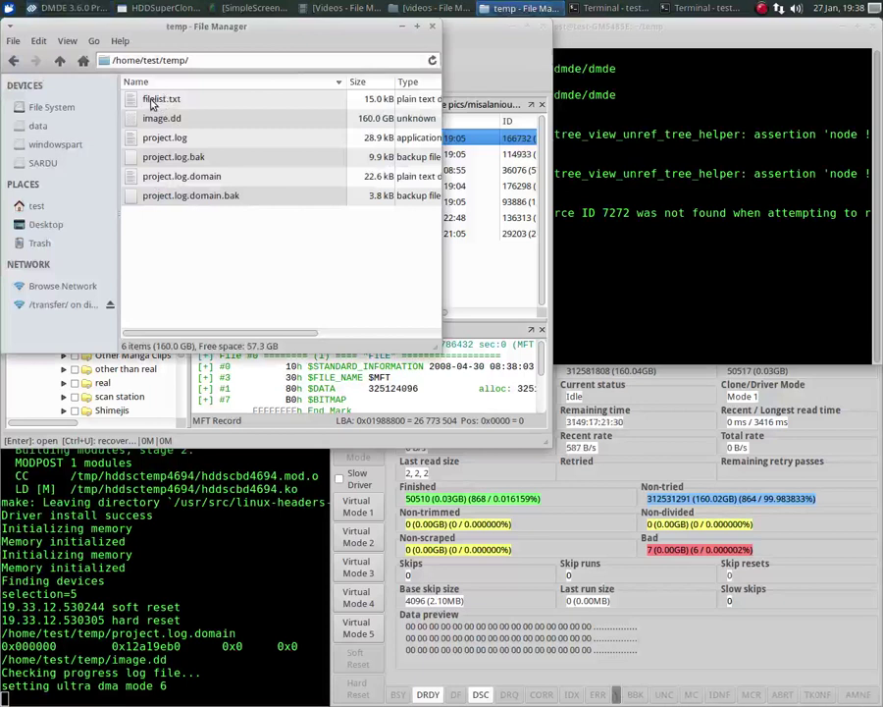
double_click(152, 100)
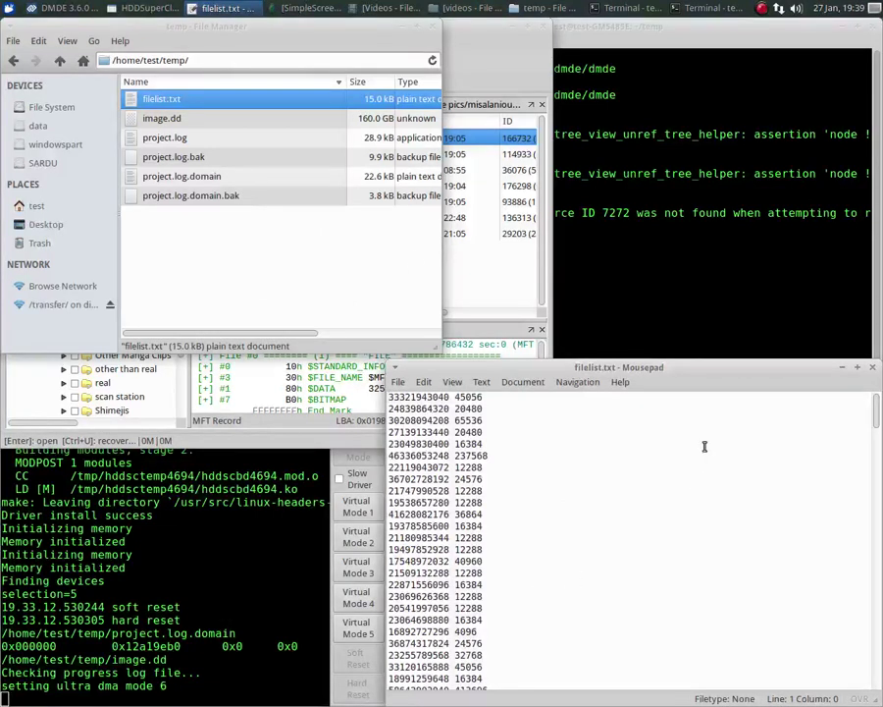
click(872, 368)
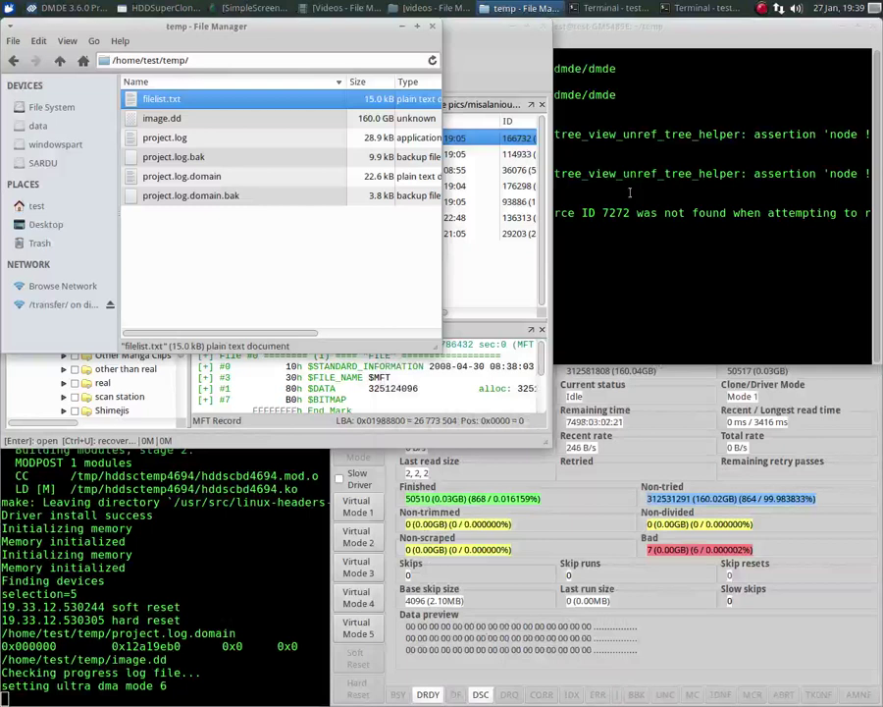
Switch back to DMDE and quit it, confirming the exit.
click(466, 45)
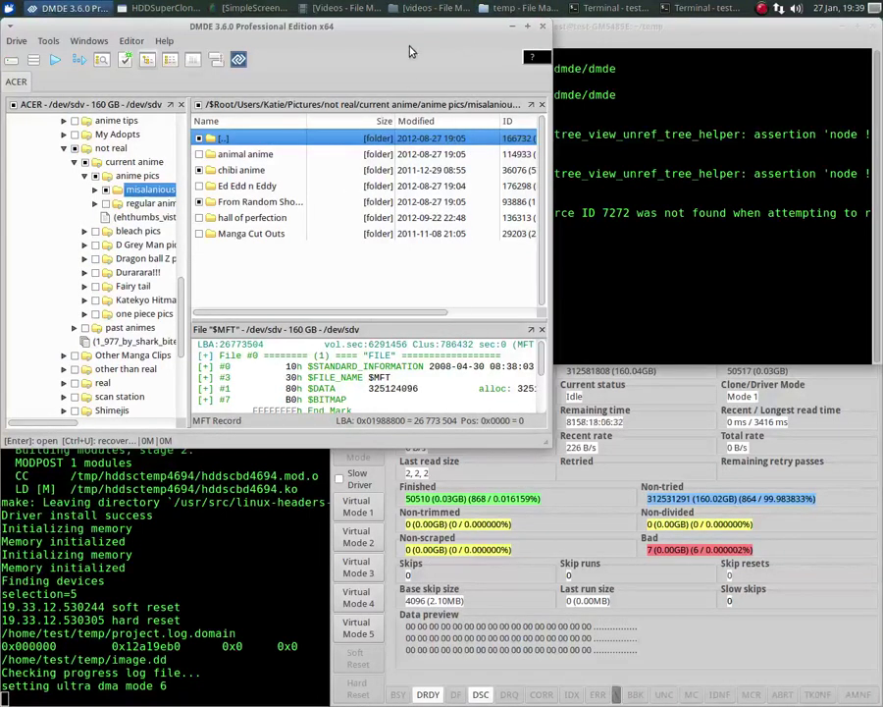
click(543, 29)
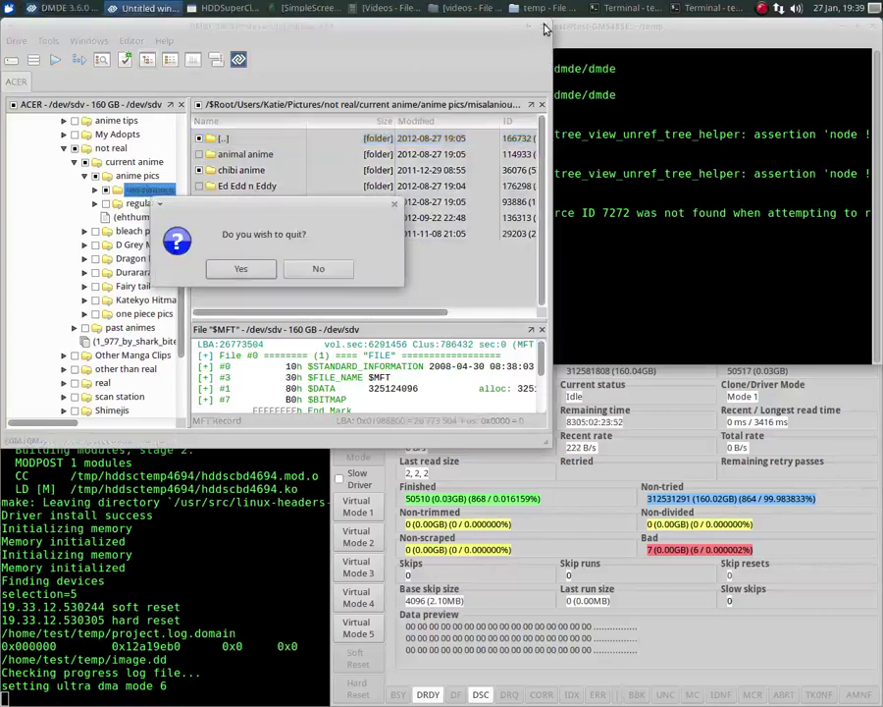
click(241, 269)
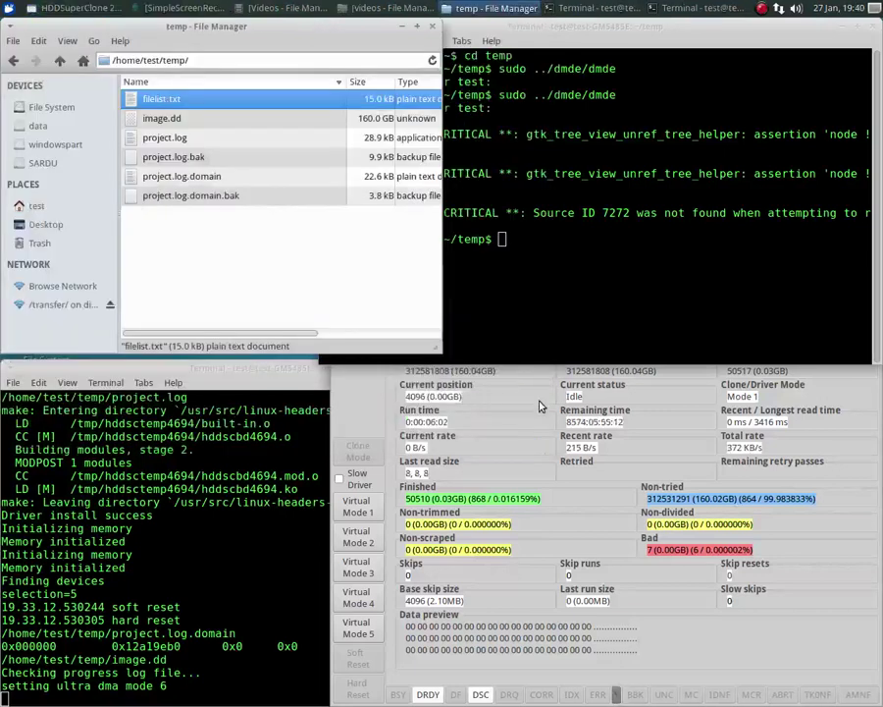
Switch to HDDSuperClone, stop the virtual driver, change to Clone Mode and disconnect the source drive.
click(611, 376)
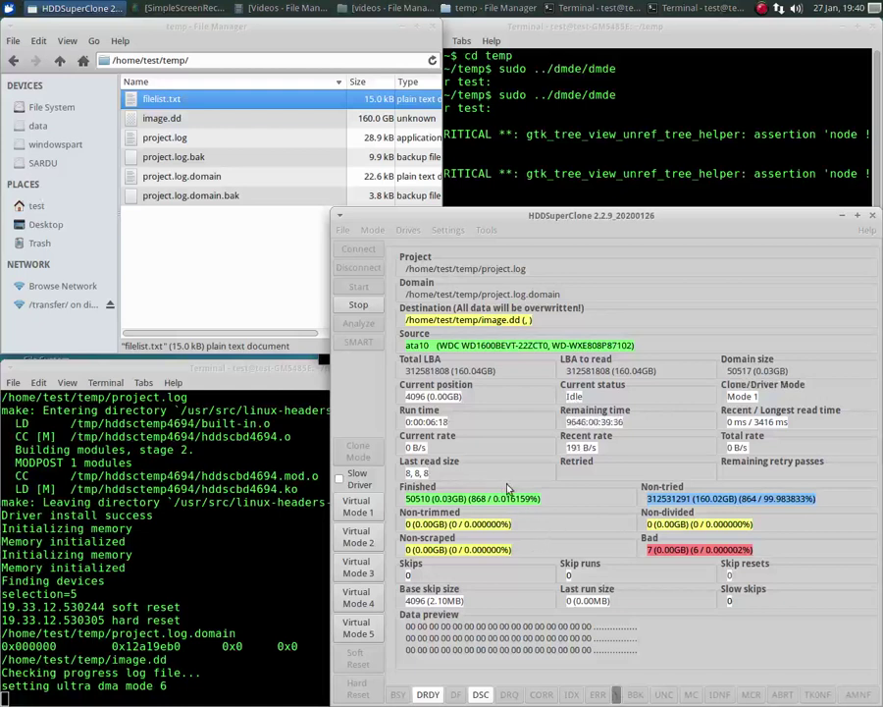
click(359, 307)
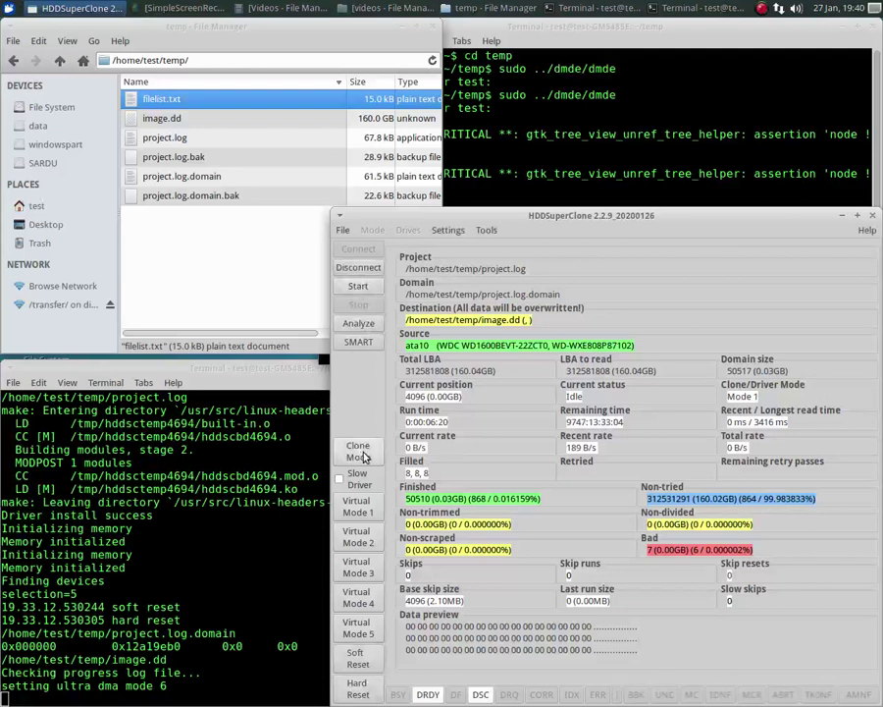
click(363, 453)
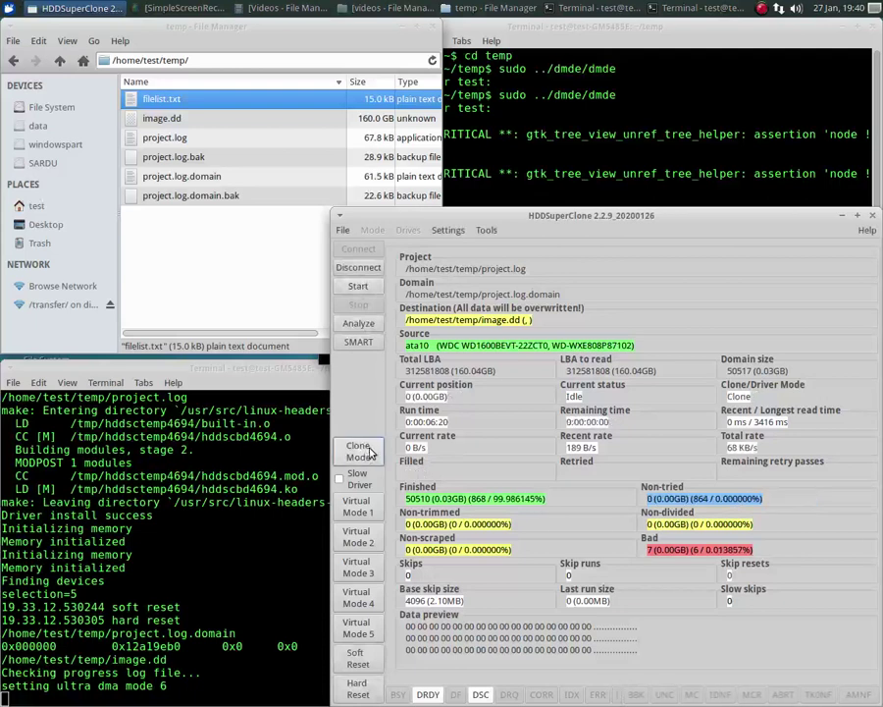
click(358, 267)
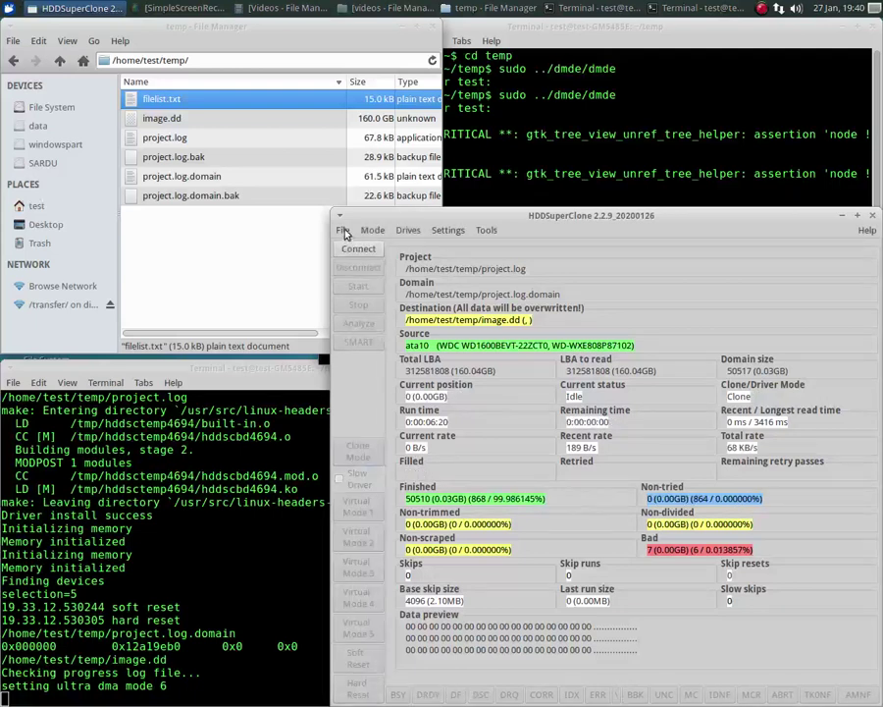
Add the DMDE bytes file filelist.txt from the temp folder to the project's domain.
click(342, 230)
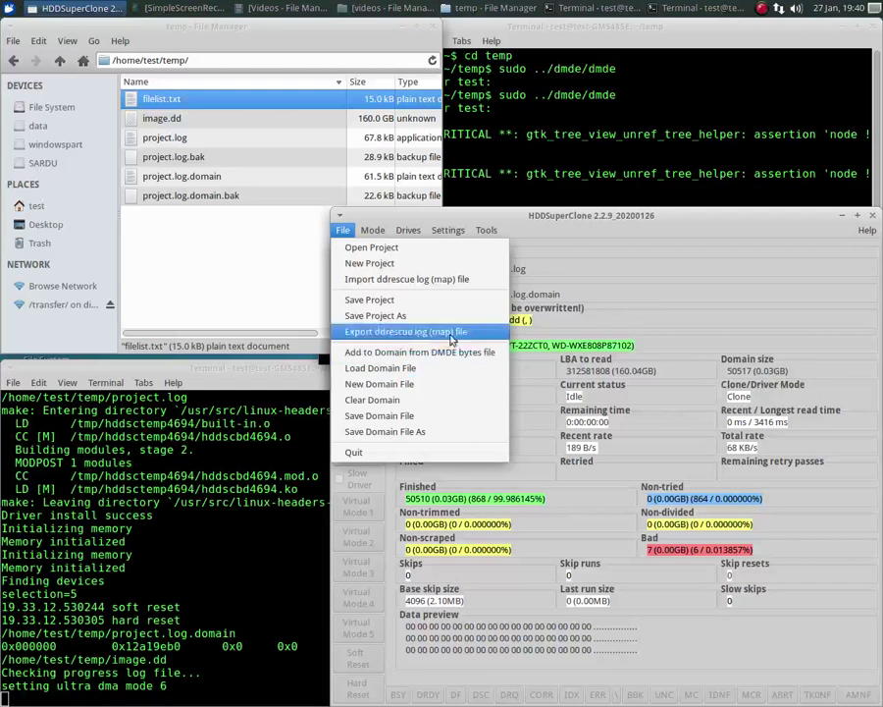
click(380, 354)
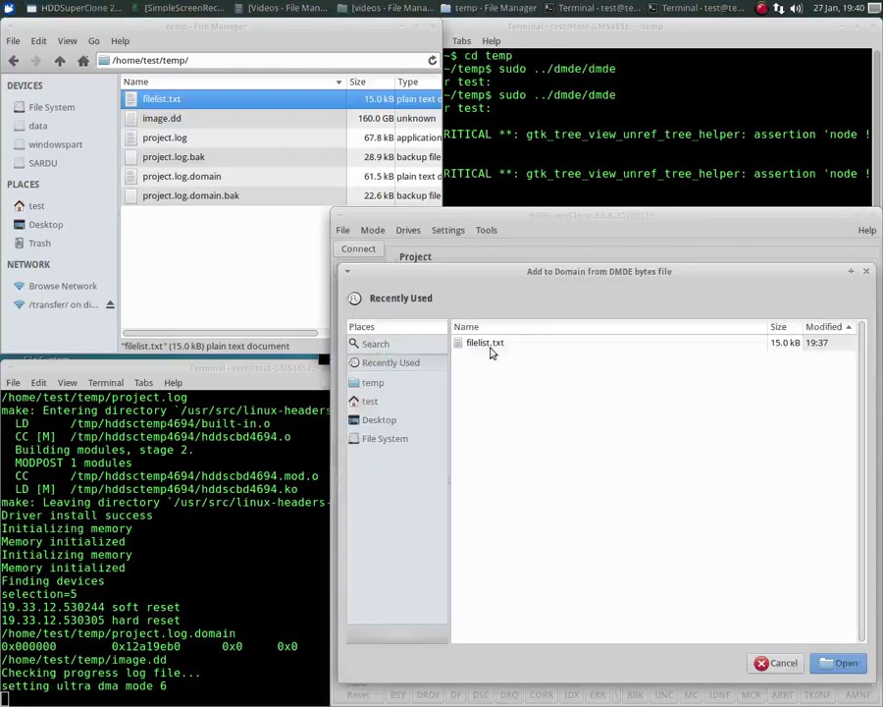
click(365, 382)
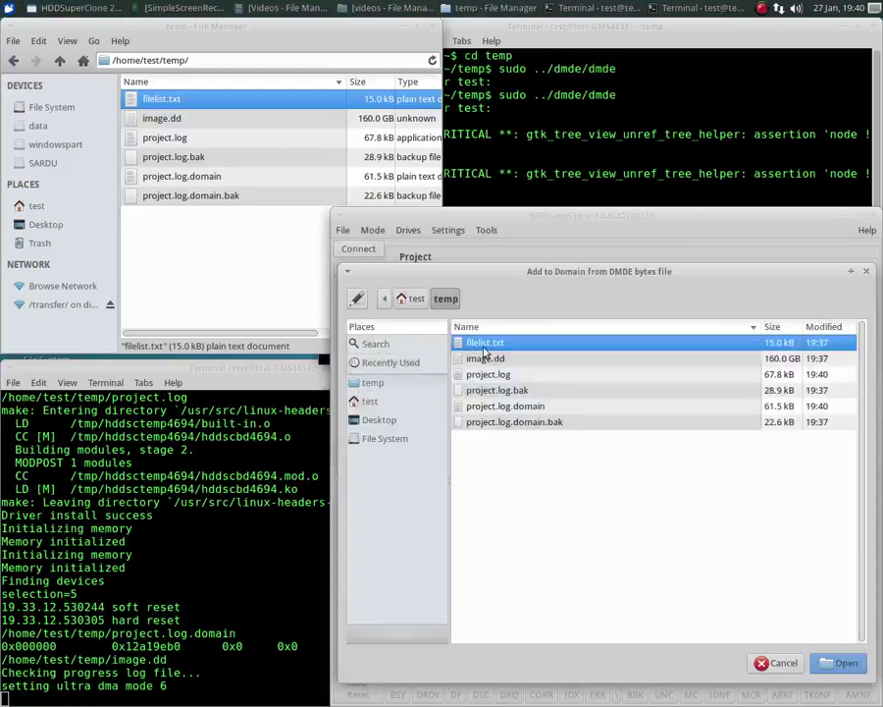
double_click(479, 343)
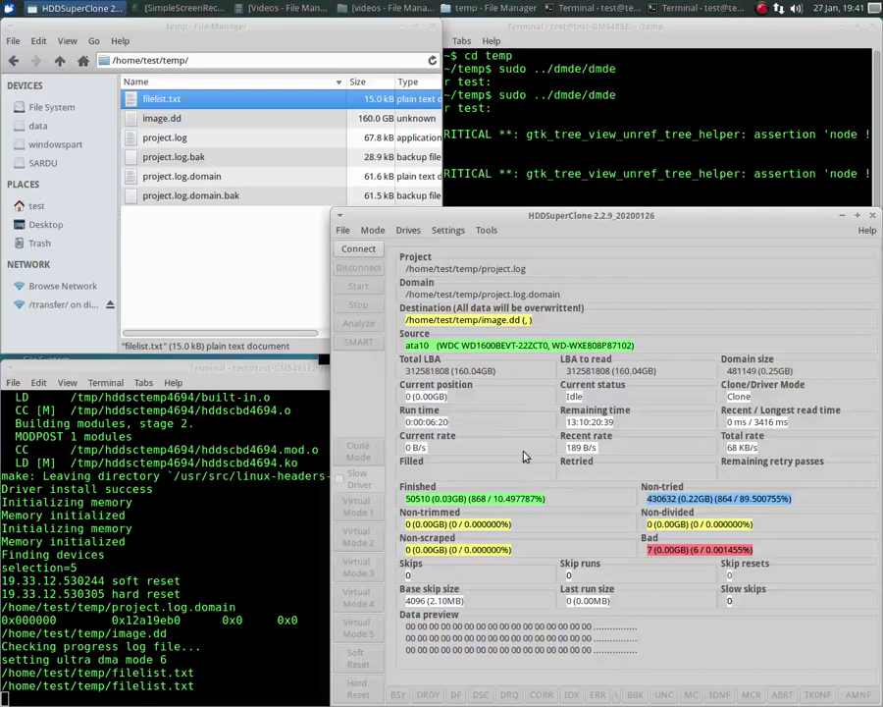
Review the clone settings, including the phases, skip sizes and thresholds, and close them without changes.
click(447, 229)
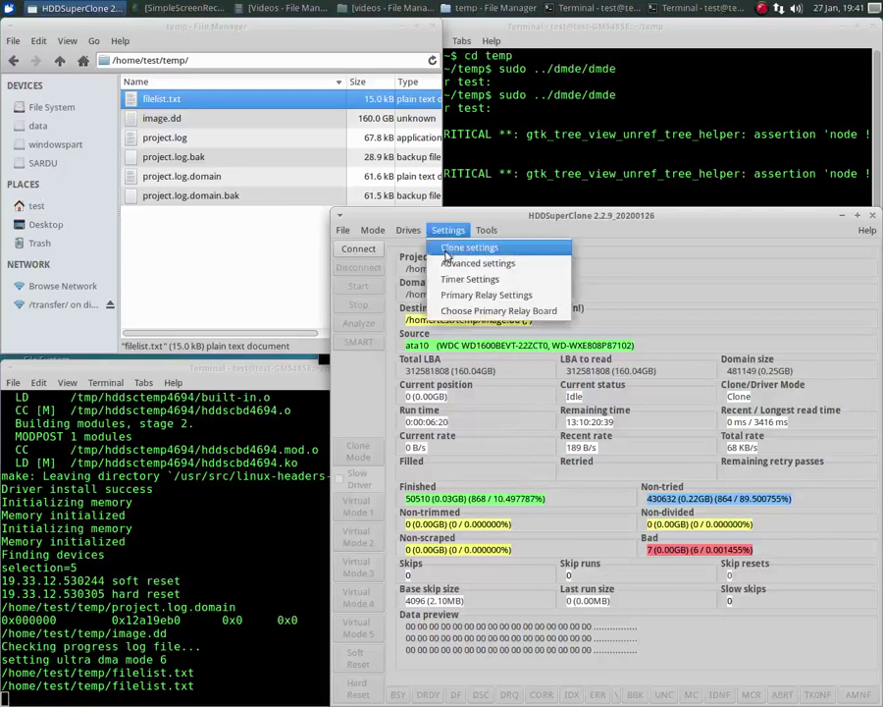
click(476, 244)
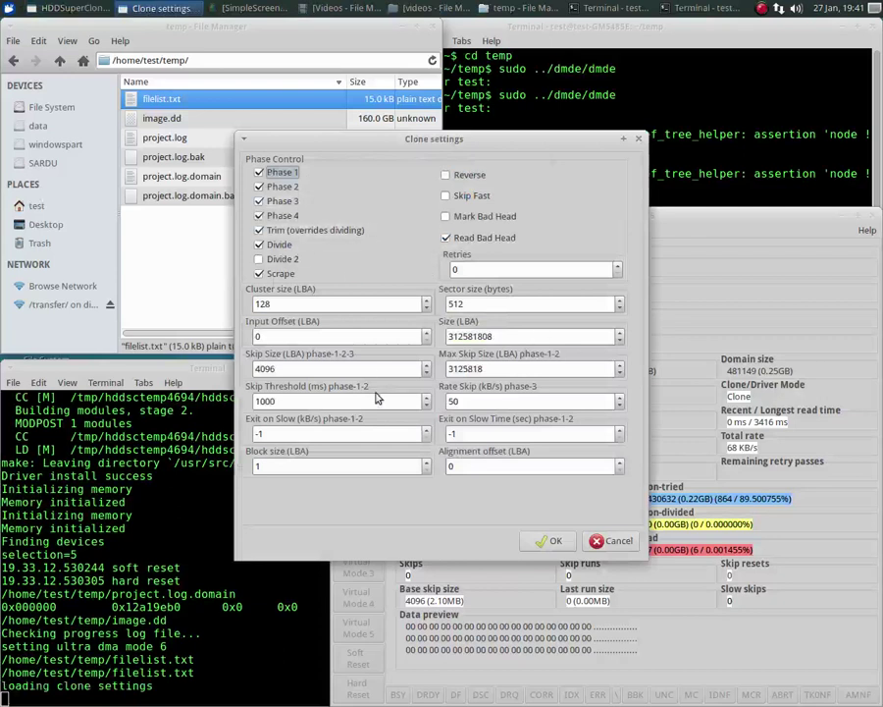
click(616, 541)
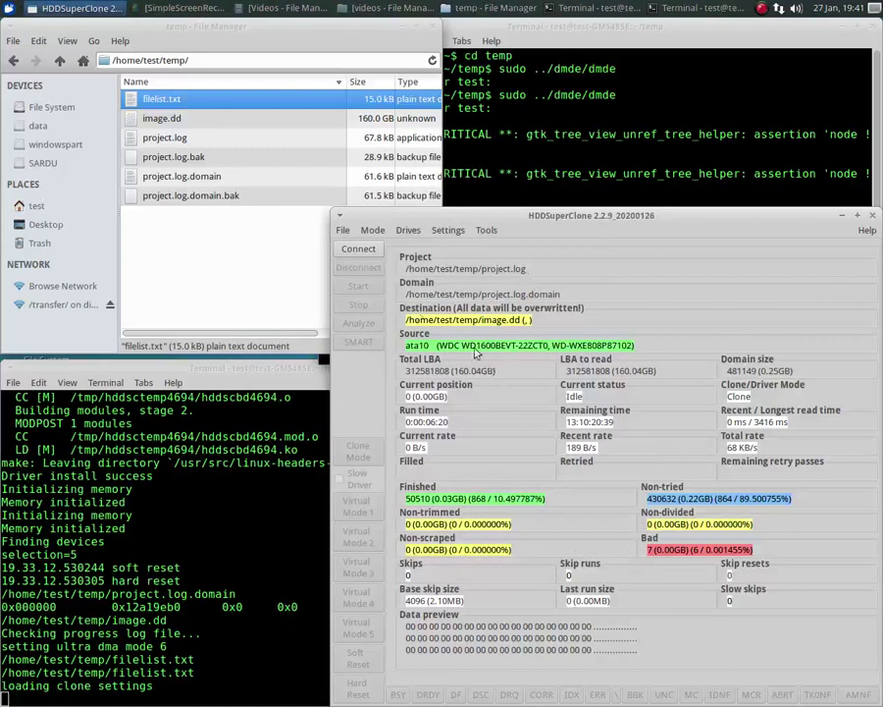
Connect the source drive and start cloning the project's domain to image.dd.
click(349, 251)
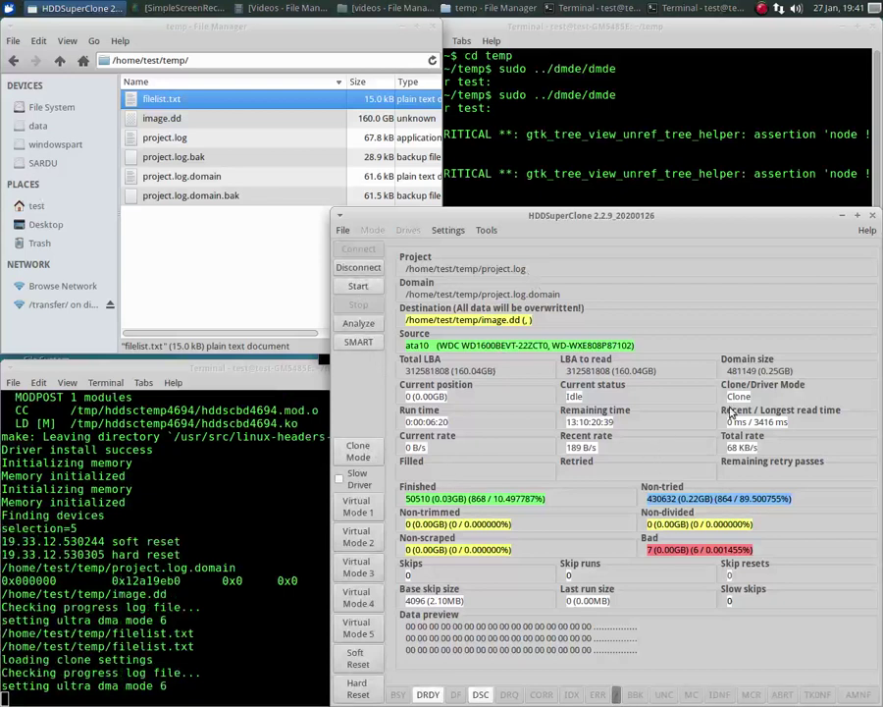
click(357, 286)
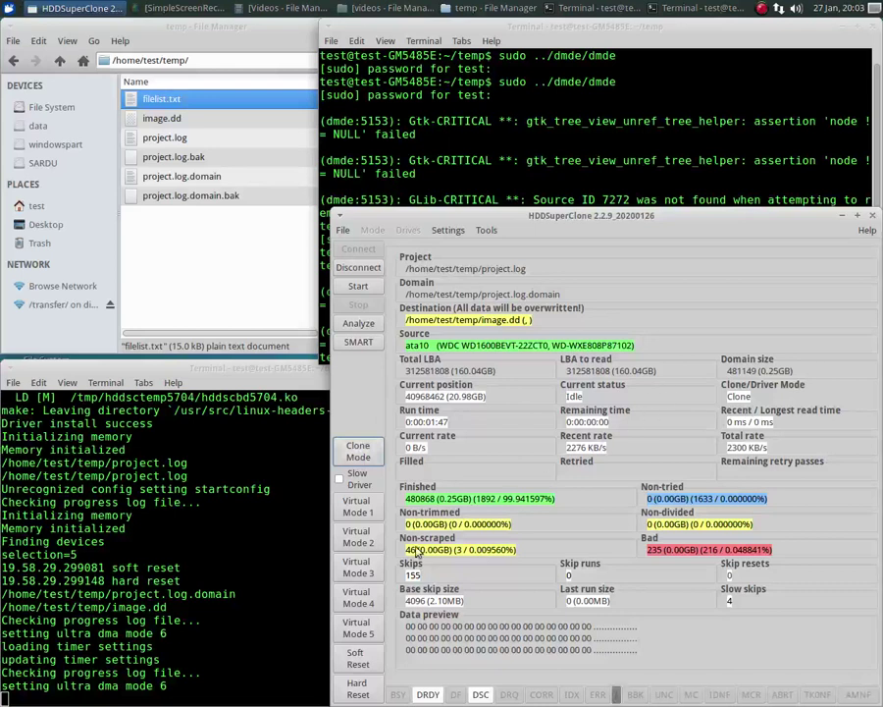
Switch HDDSuperClone from Clone Mode to Virtual Mode 4 after trying Virtual Mode 1.
click(358, 508)
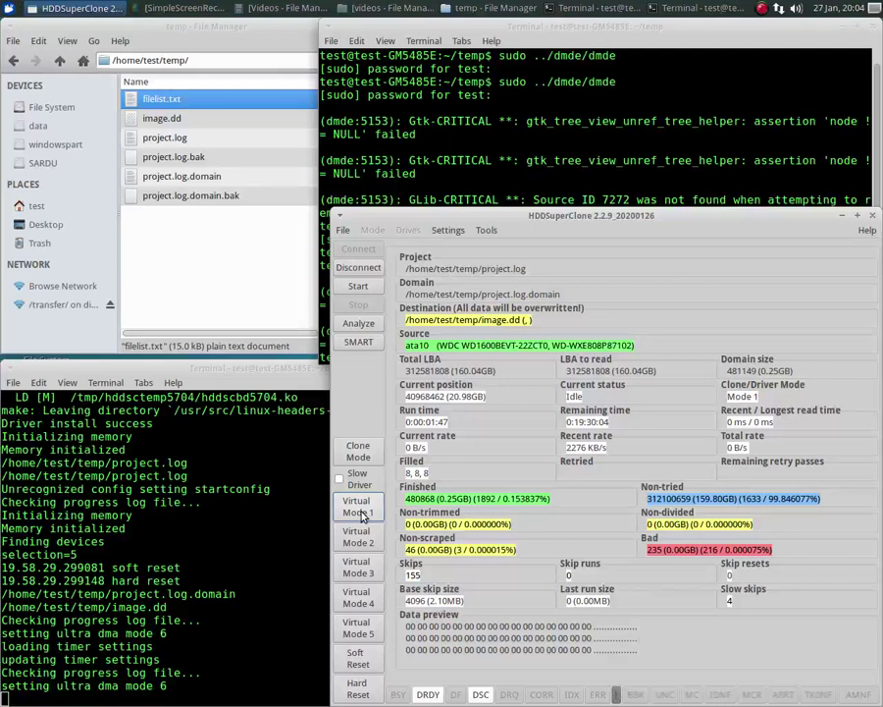
click(357, 604)
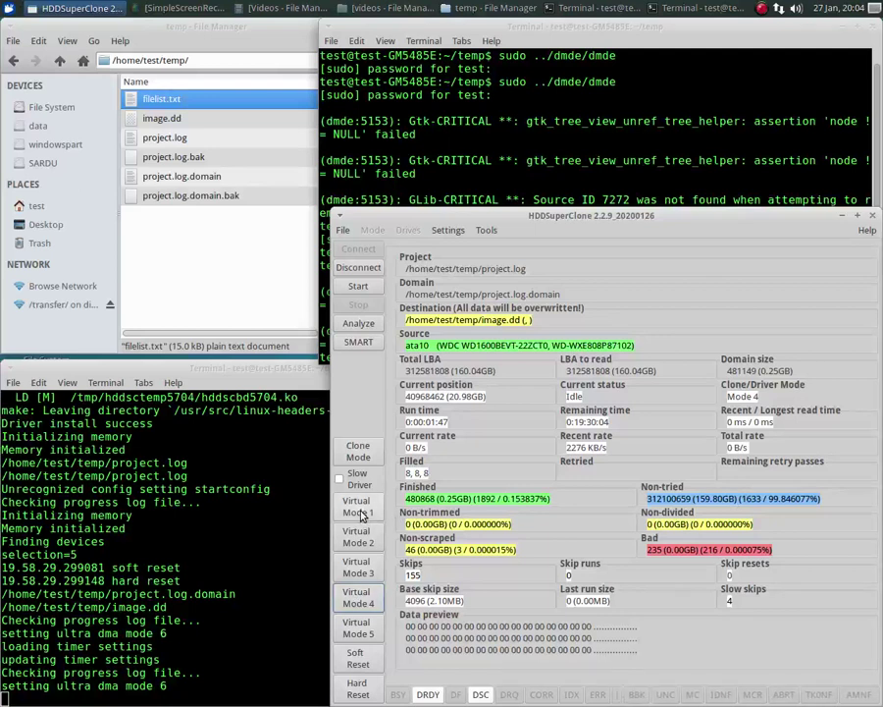
Relaunch DMDE from the terminal with sudo ../dmde/dmde and dismiss its initial disk selection.
click(584, 157)
key(Up)
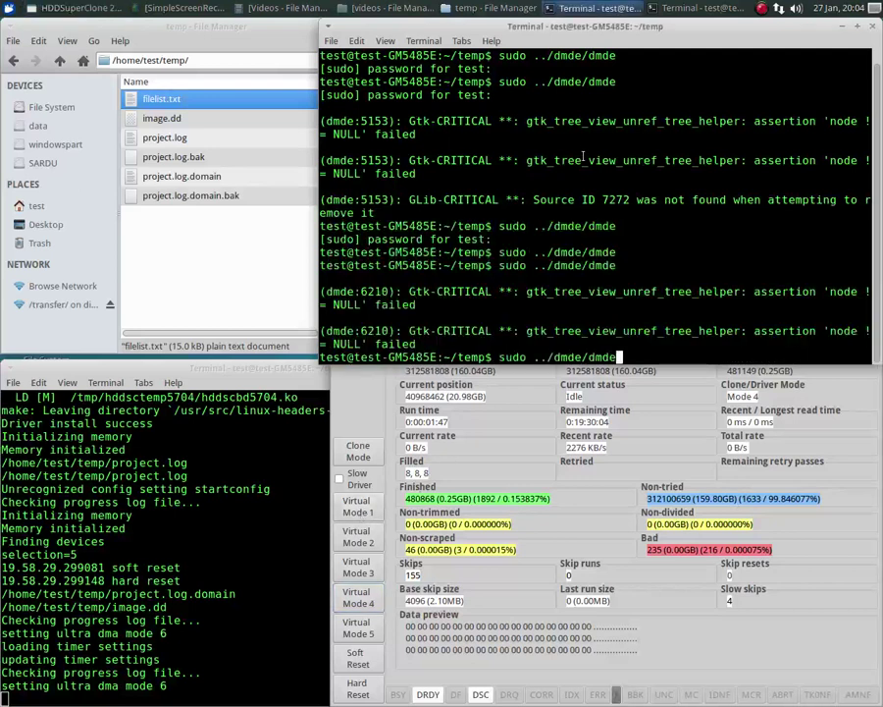
key(Return)
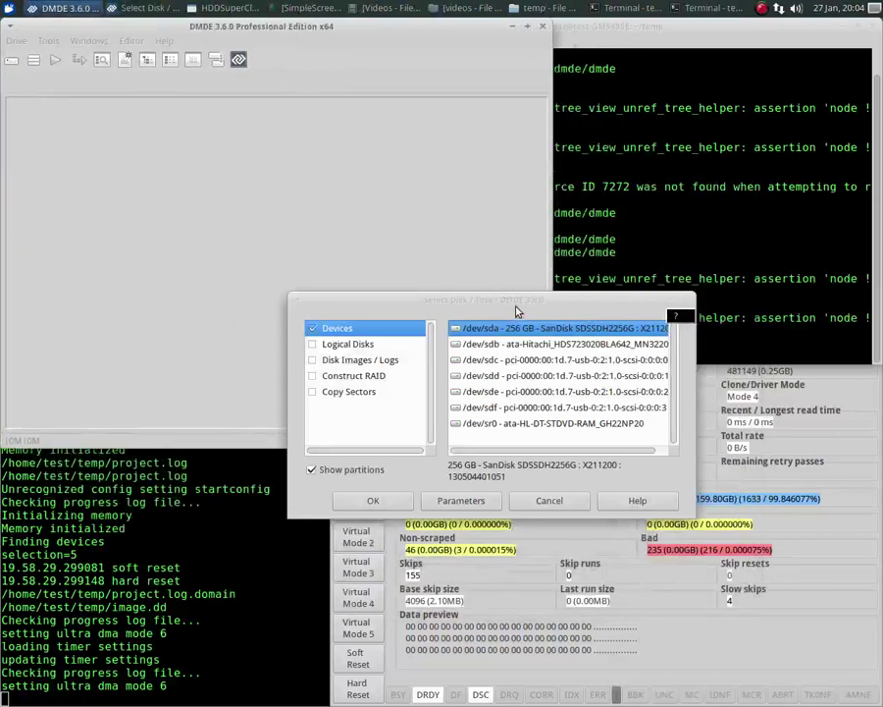
drag(515, 308, 287, 129)
click(340, 322)
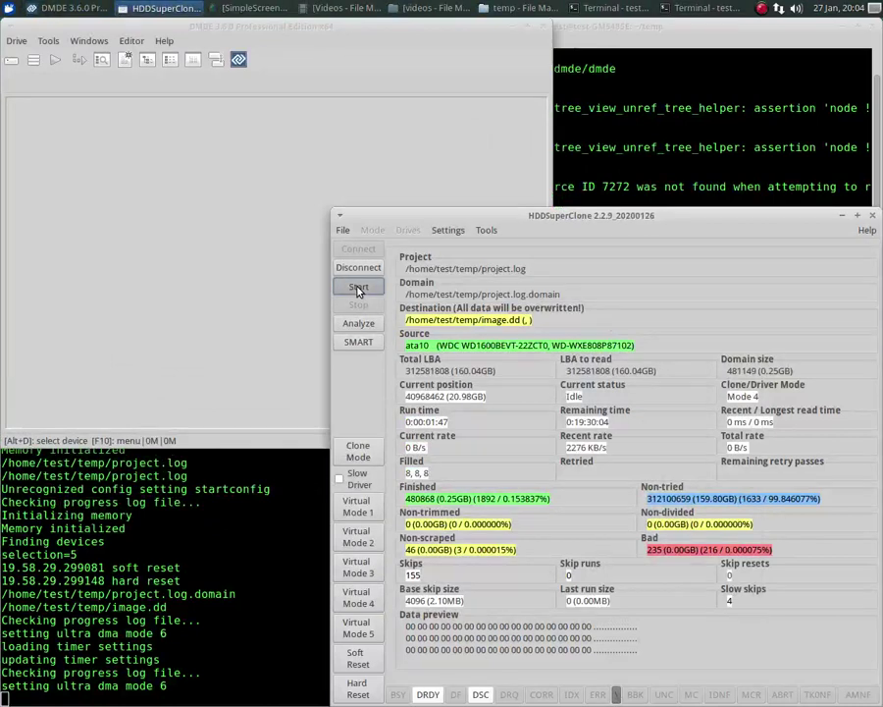
Start the virtual driver in HDDSuperClone, and select the virtual device /dev/sdv in DMDE's disk selection.
click(358, 287)
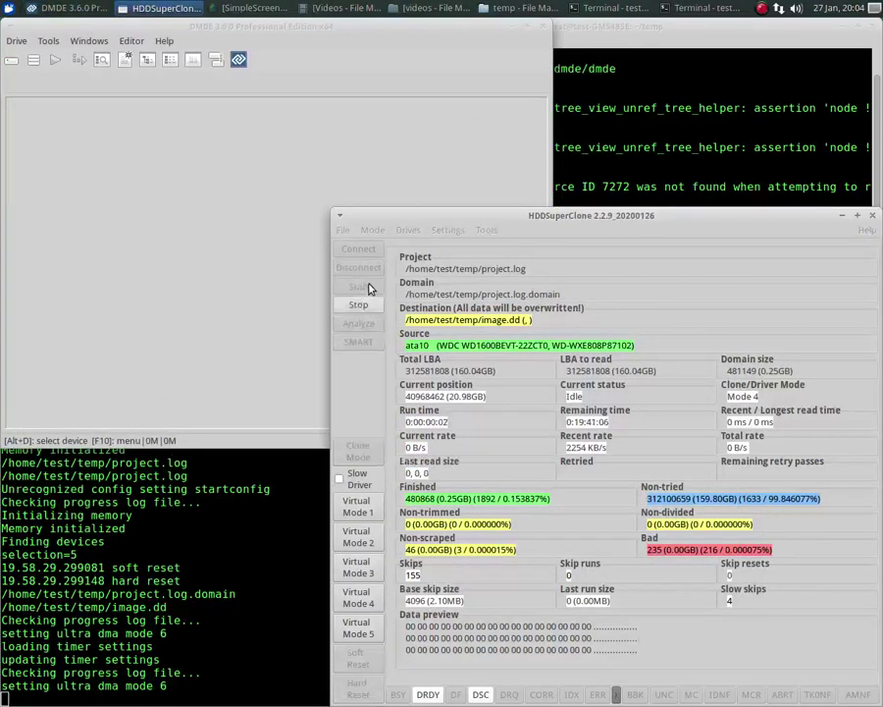
click(16, 41)
click(30, 58)
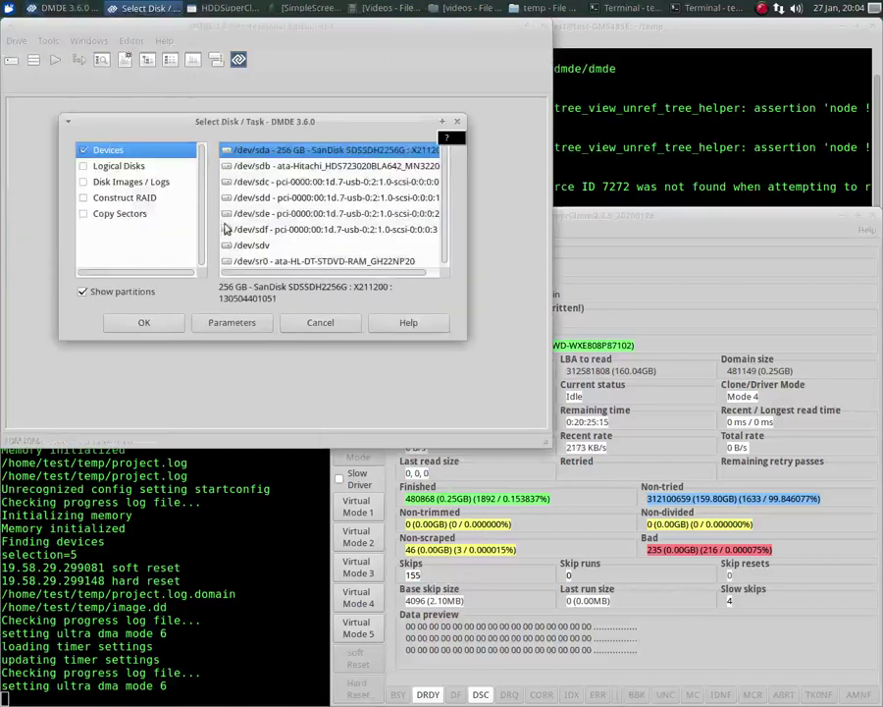
click(250, 247)
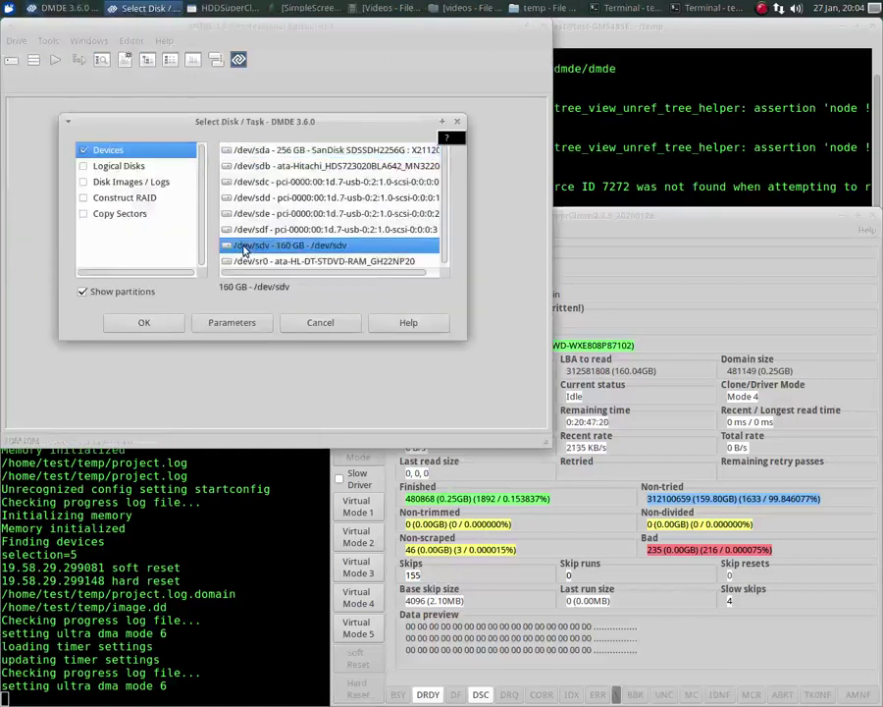
Set the /dev/sdv I/O parameters to always ignore I/O errors and fill errors with 00000000.
click(228, 324)
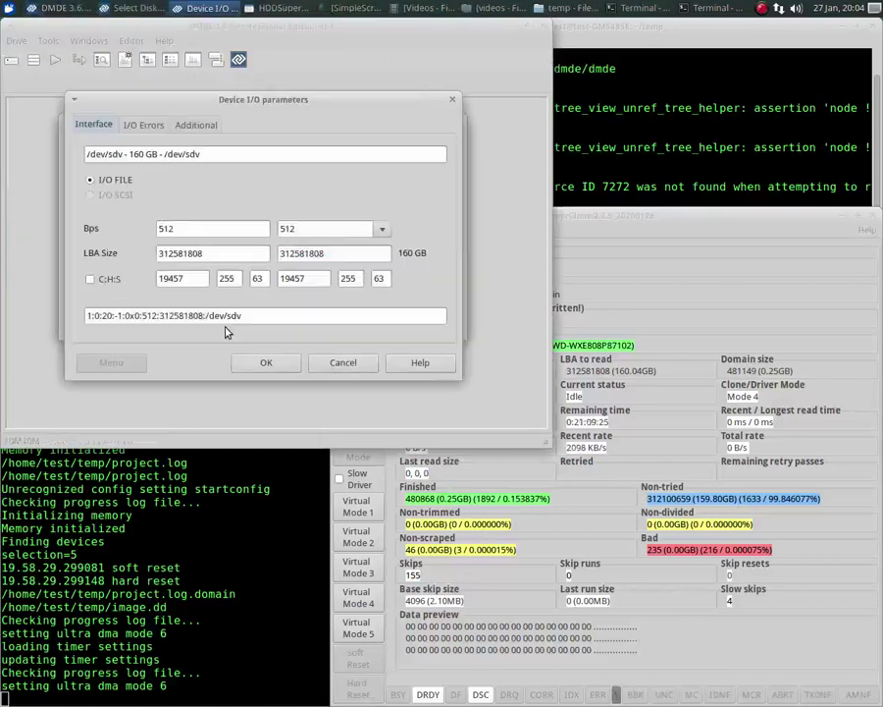
click(143, 124)
click(114, 159)
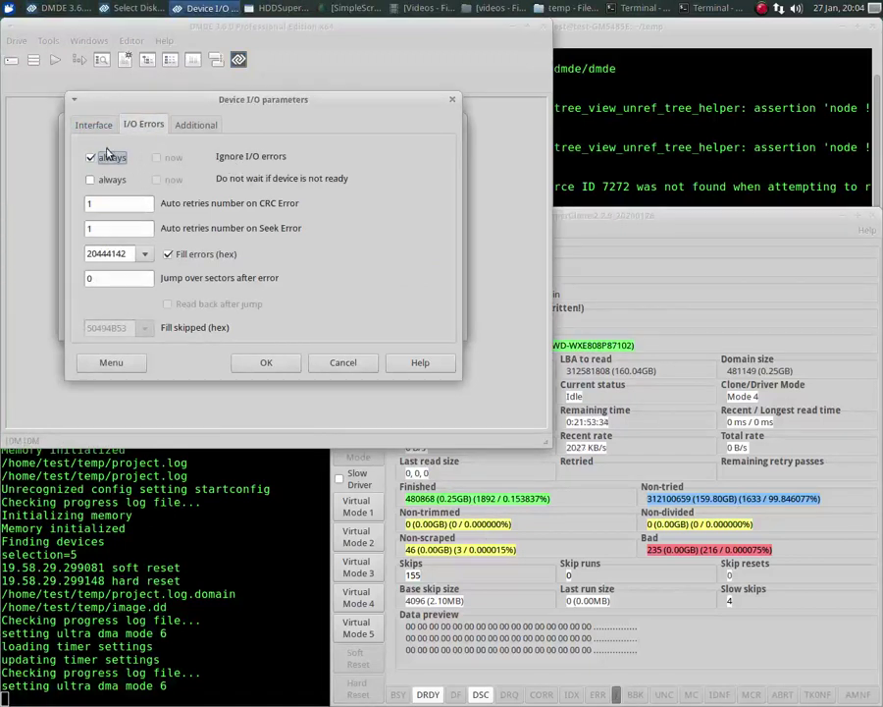
click(148, 254)
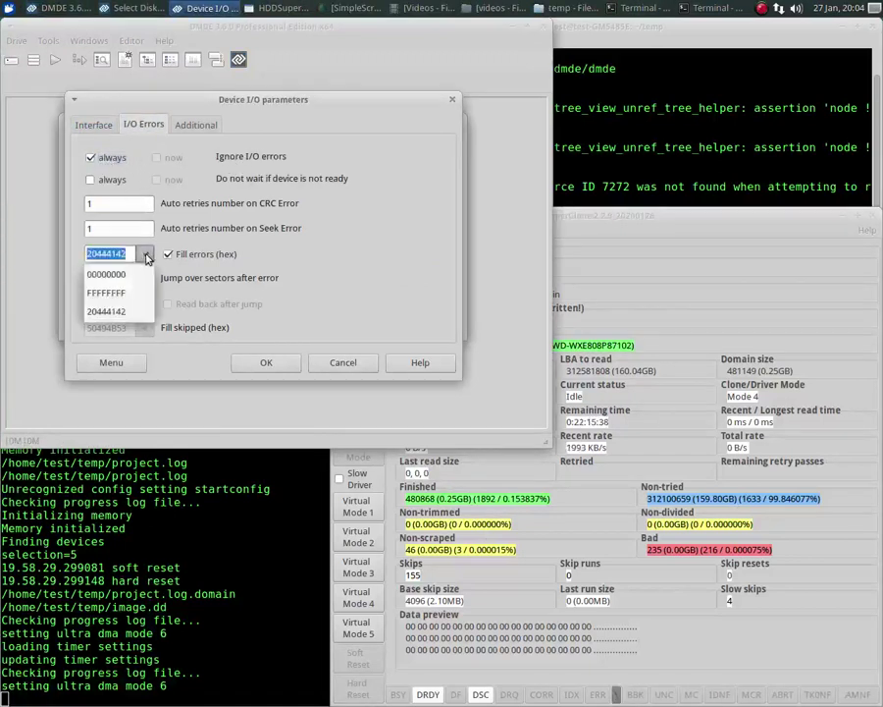
click(93, 274)
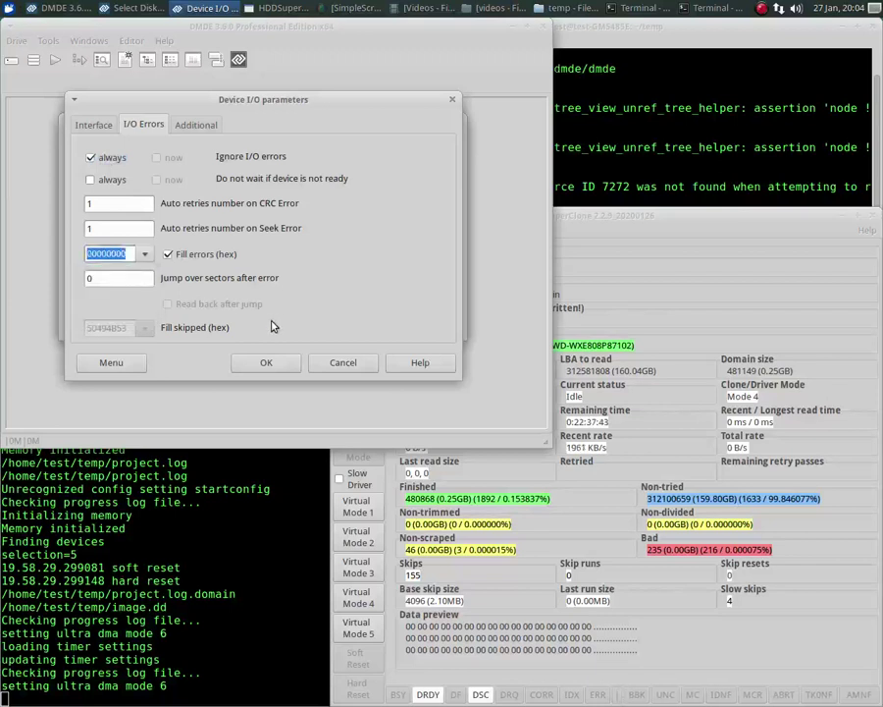
click(265, 362)
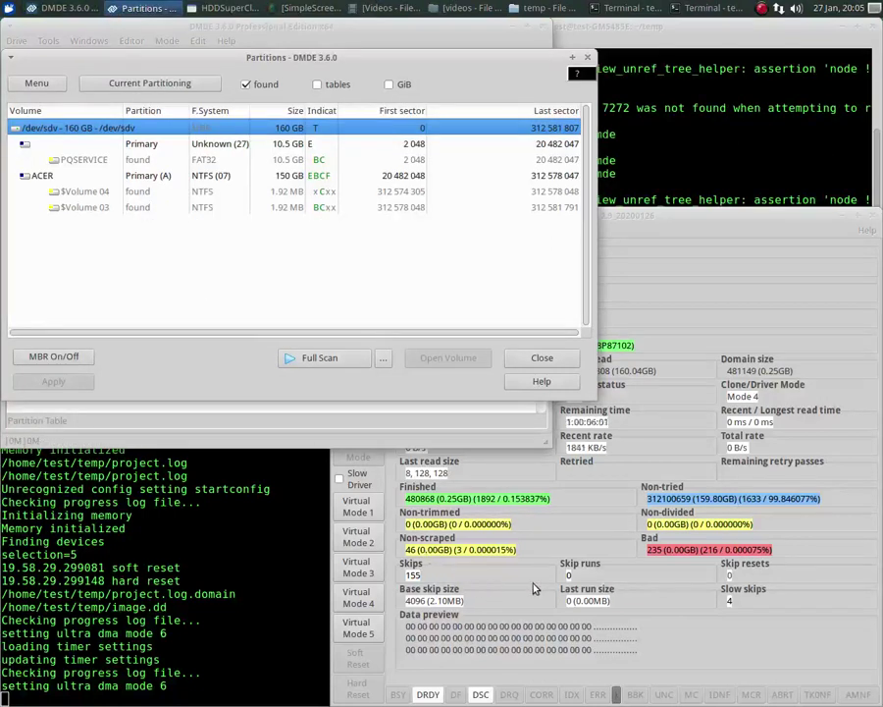
Open the 150 GB ACER NTFS volume and expand its folder tree down to the user profile's Pictures folder.
click(145, 178)
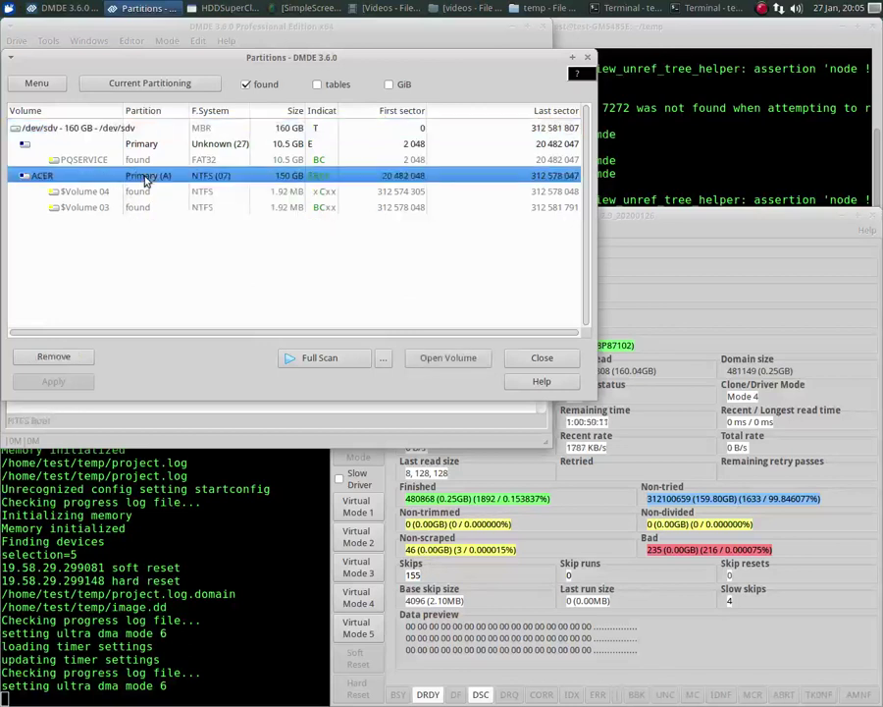
click(449, 357)
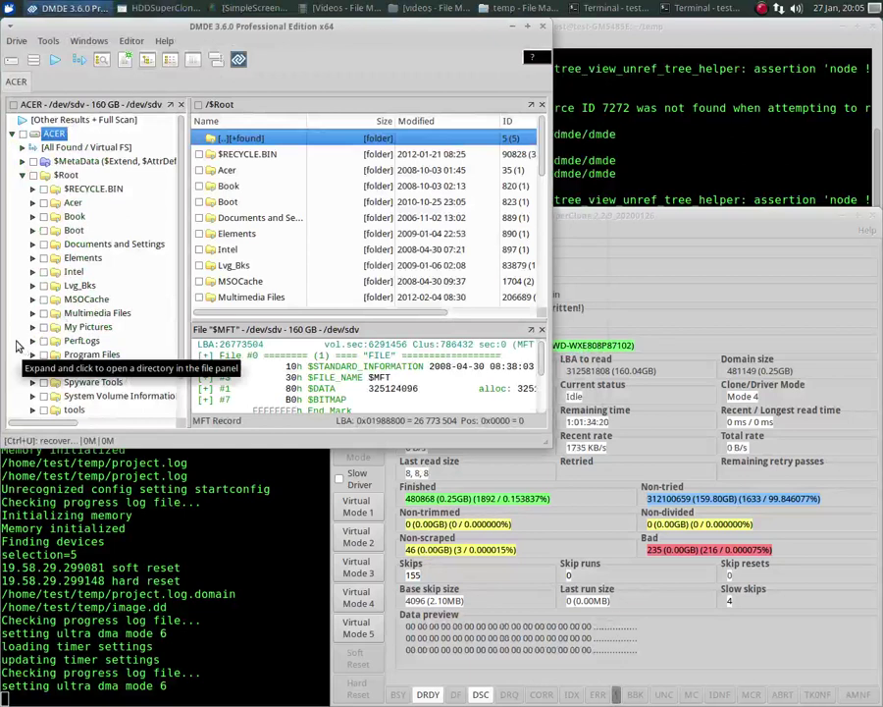
scroll(29, 246, down, 1)
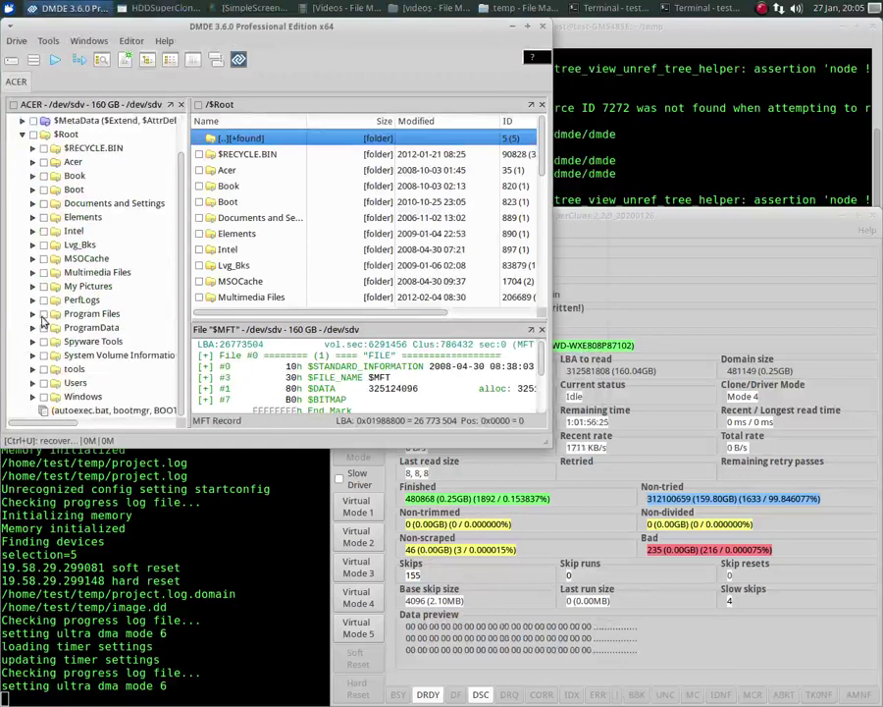
click(32, 382)
scroll(16, 380, down, 2)
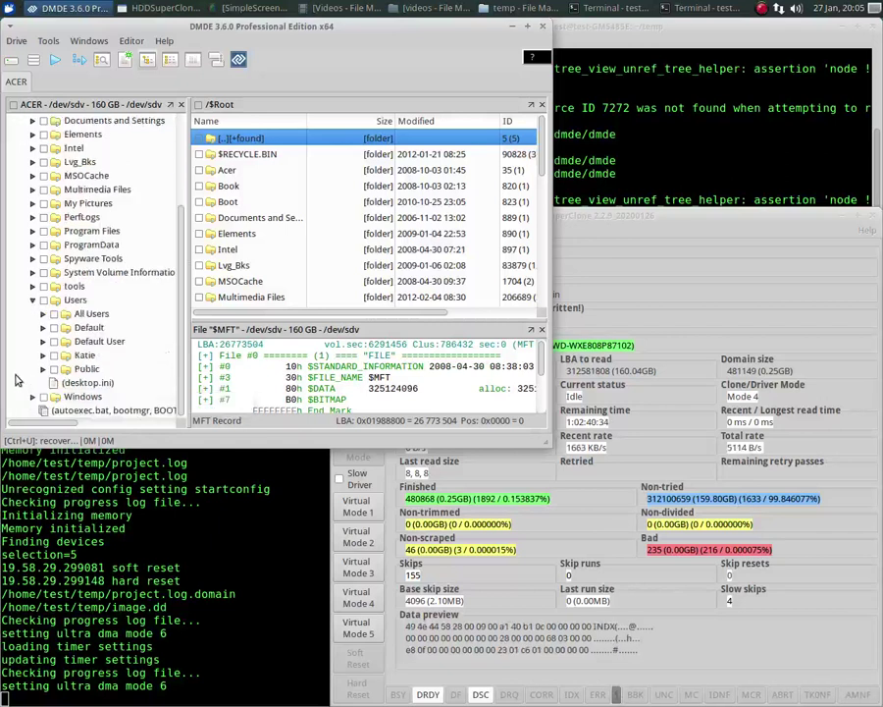
click(43, 354)
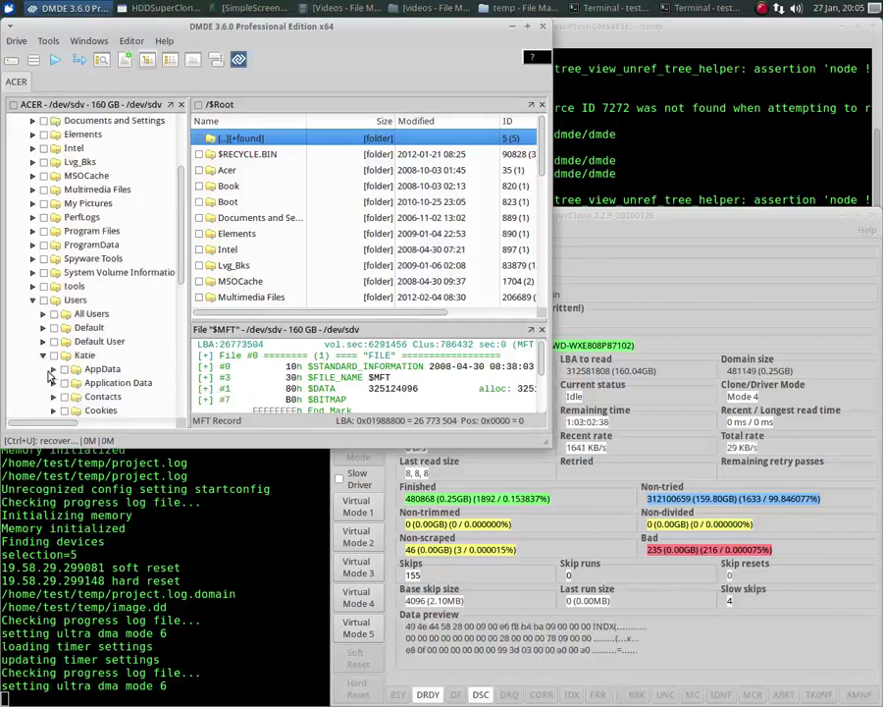
scroll(51, 363, down, 5)
click(54, 329)
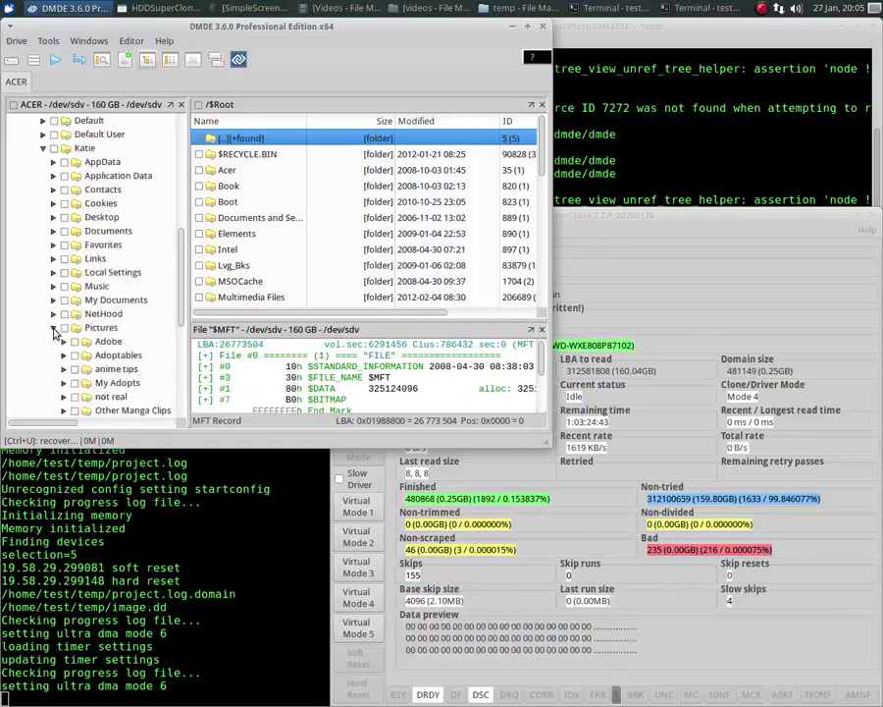
Expand not real, current anime and anime pics under Pictures, and mark the misalanious anime folder.
scroll(56, 333, down, 4)
click(64, 231)
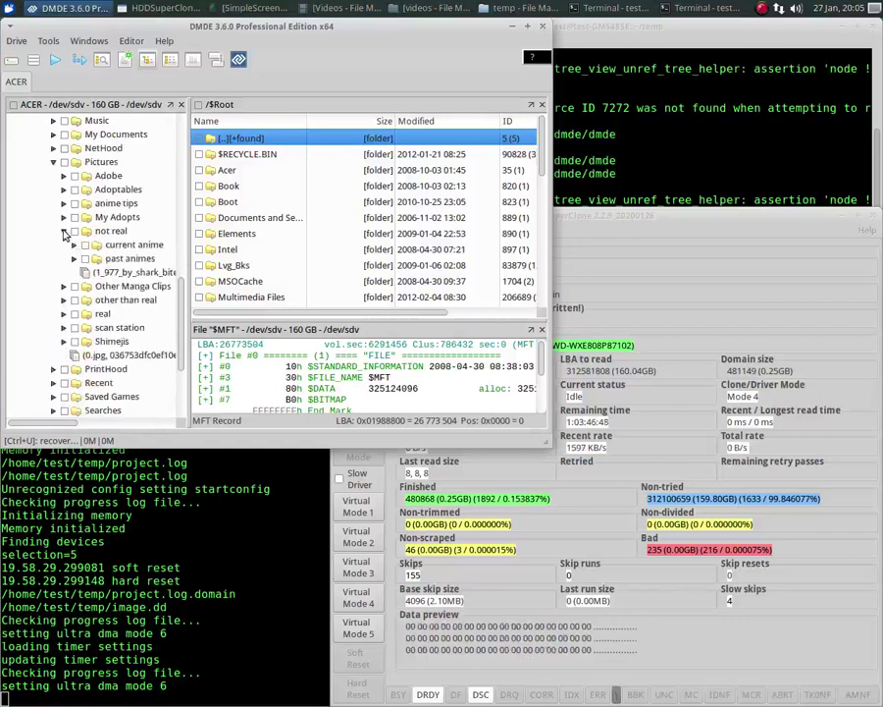
click(74, 246)
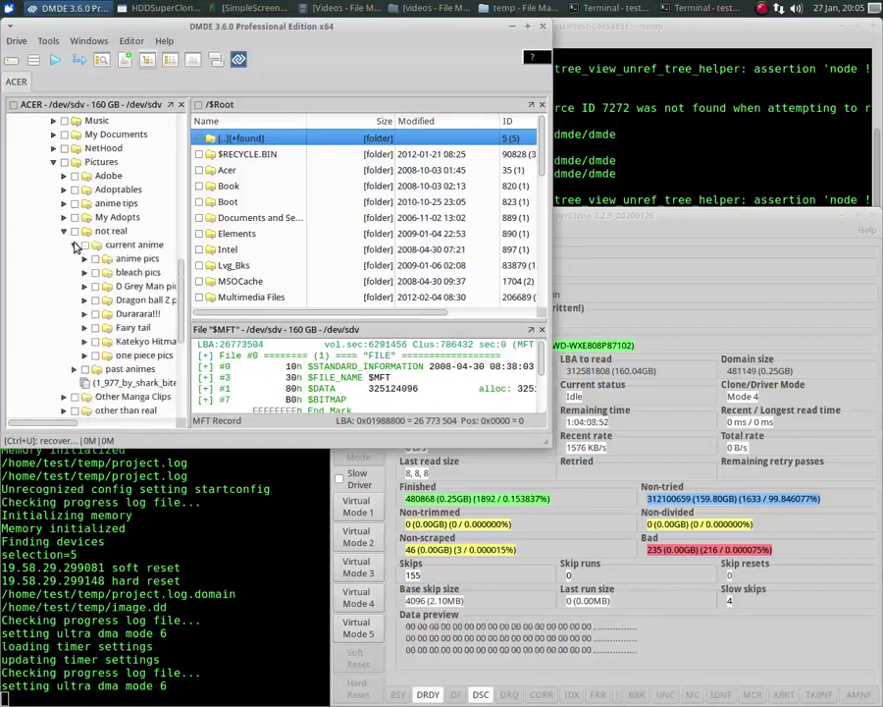
click(85, 259)
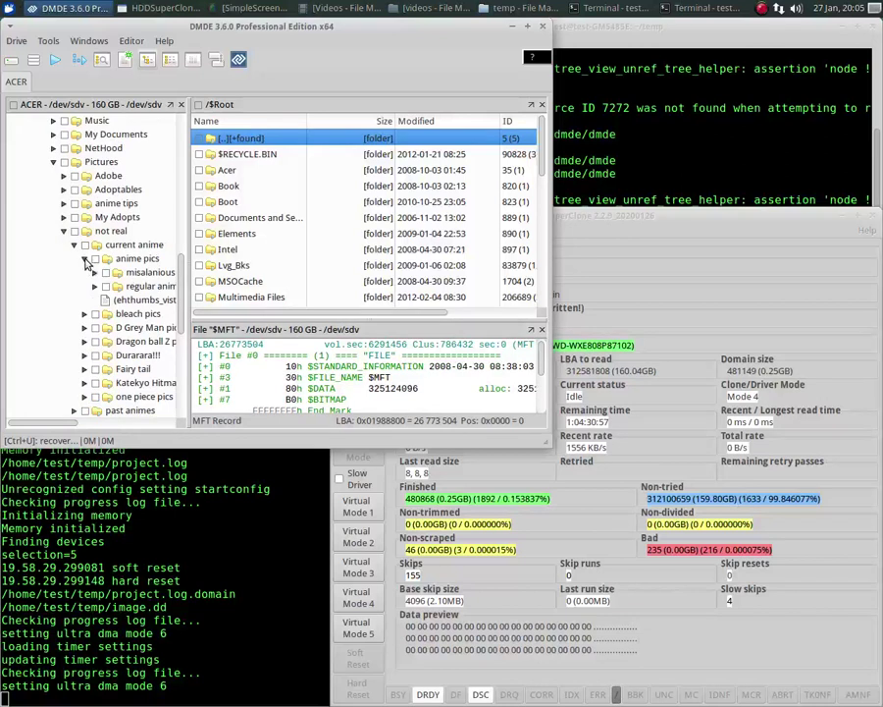
click(107, 274)
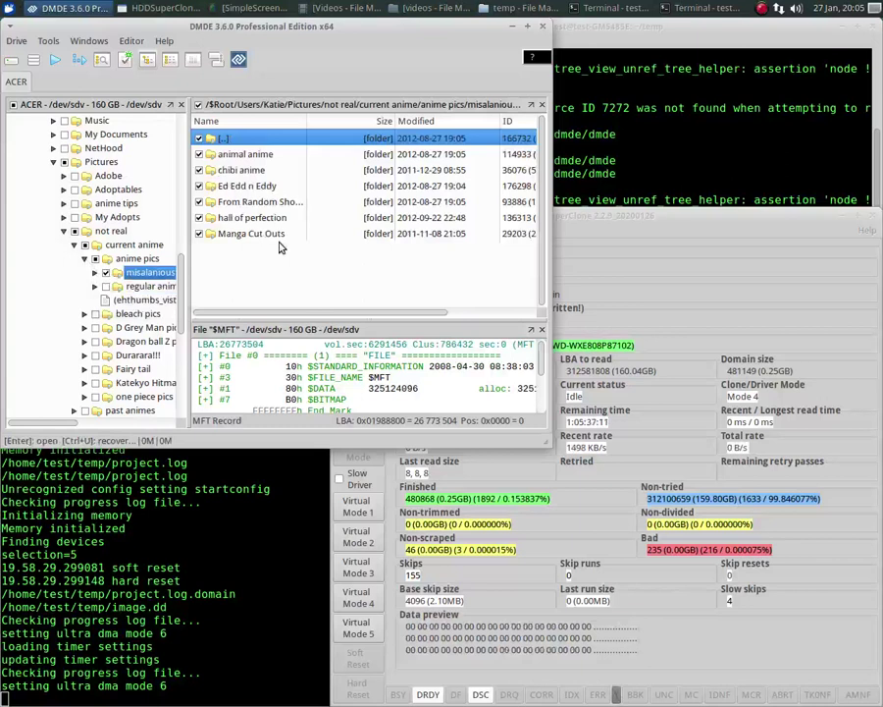
Open the recovery settings for the marked folder and check the I/O error parameters among its options.
key(ctrl+u)
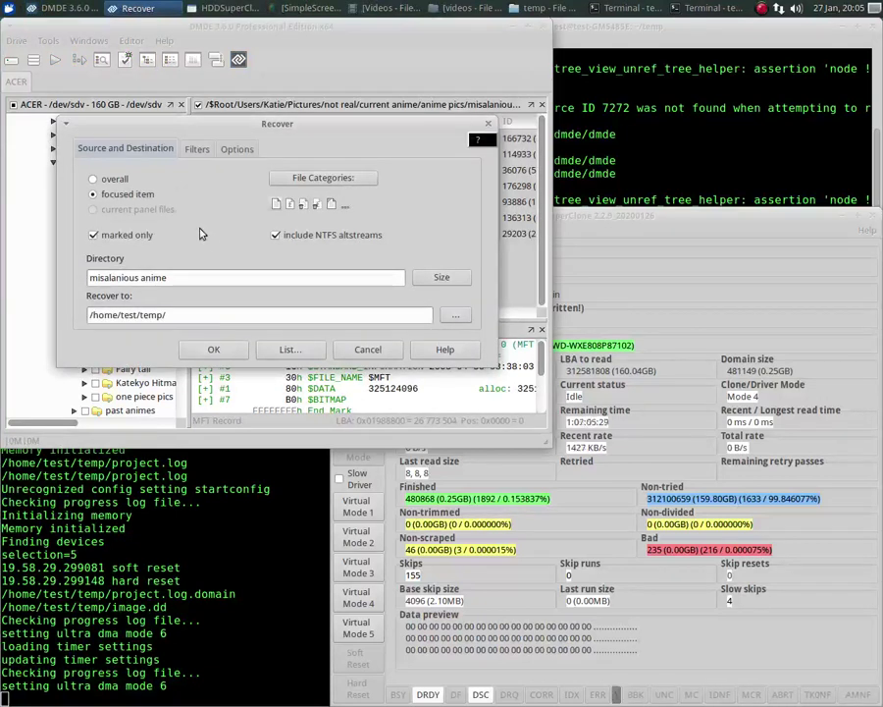
click(237, 150)
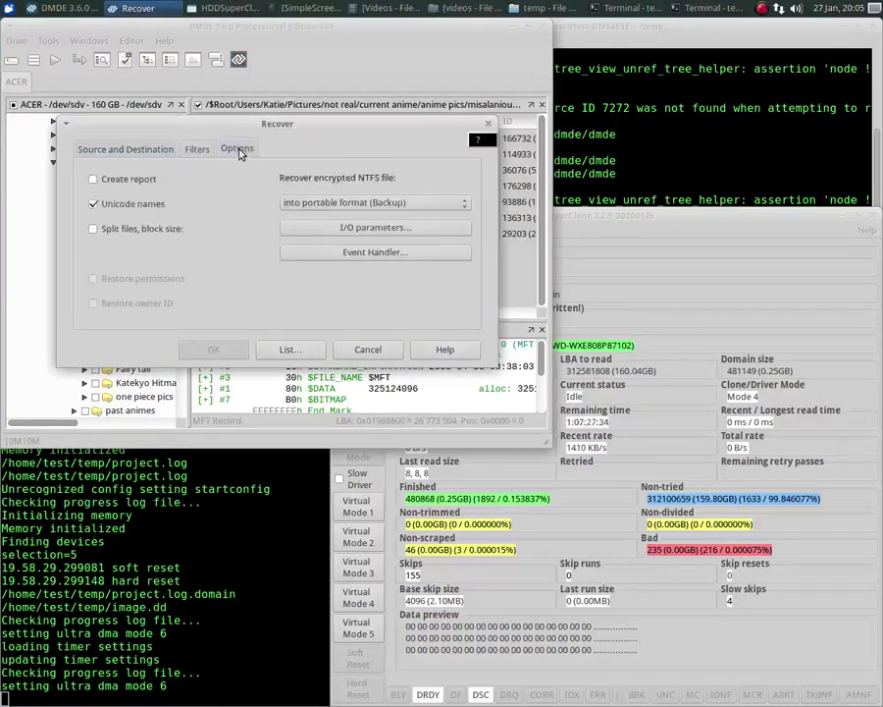
click(330, 228)
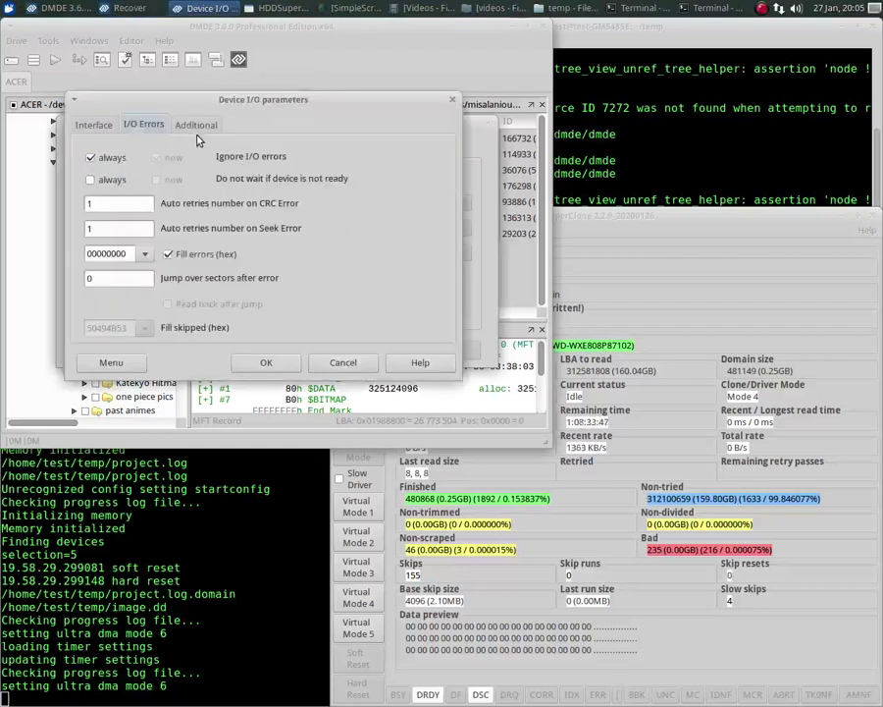
click(261, 363)
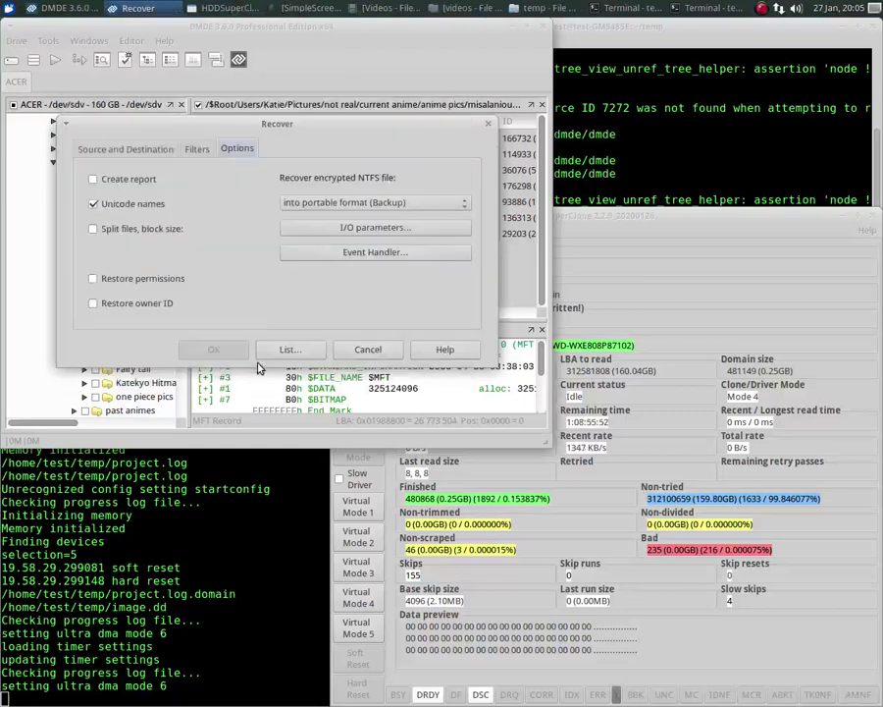
Set the recovery event handler to Skip when a file fails to open and Move to $Bad on file reading errors.
click(345, 256)
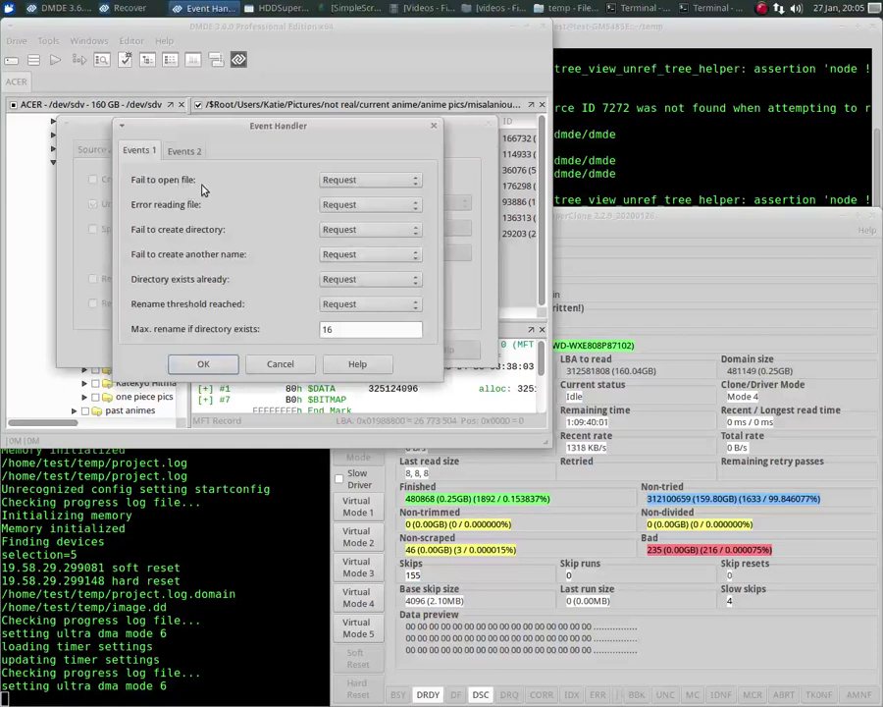
click(406, 182)
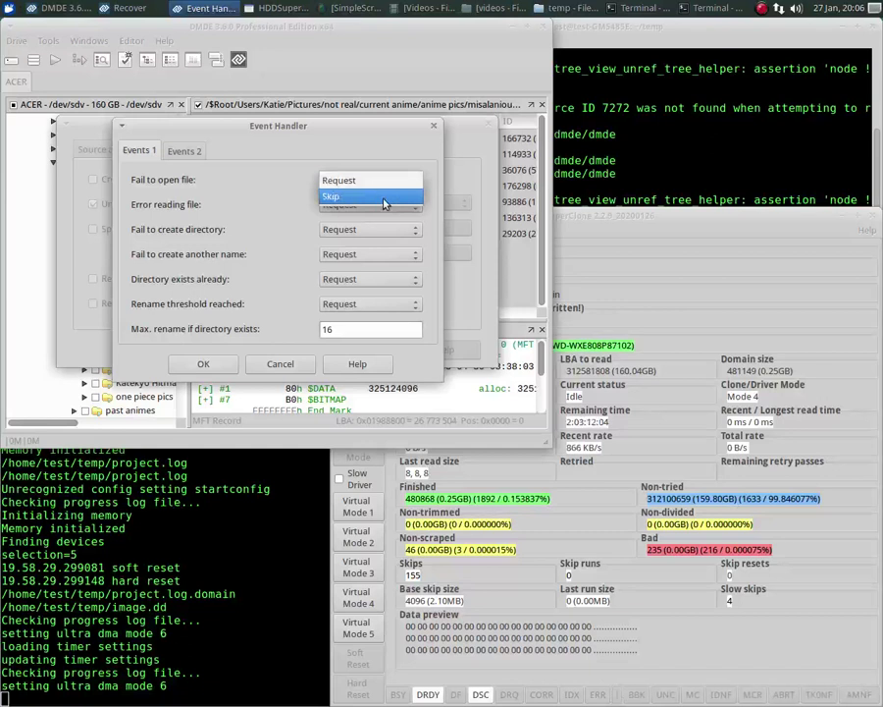
click(384, 200)
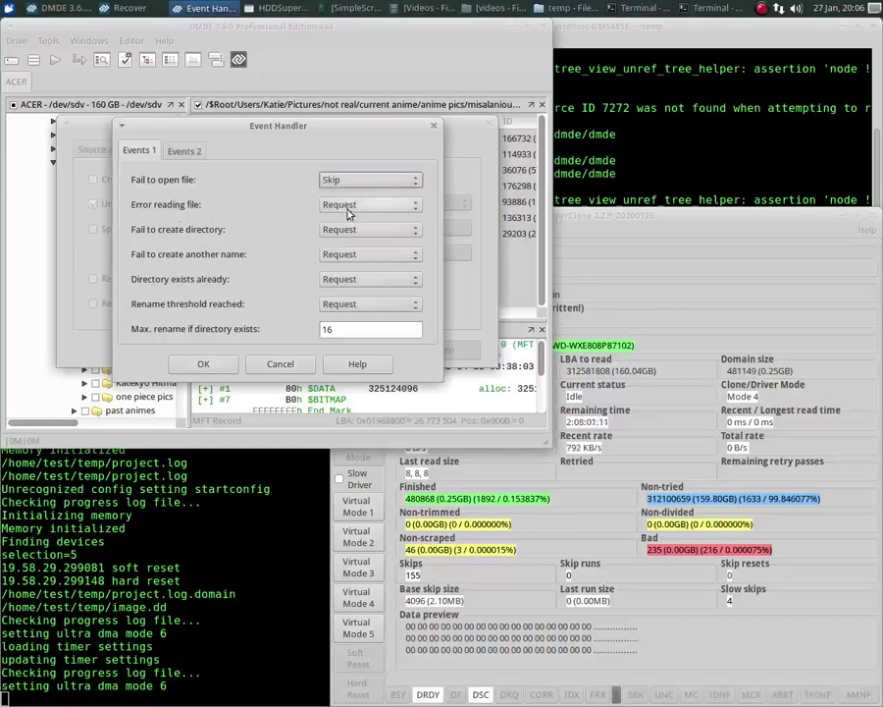
click(351, 206)
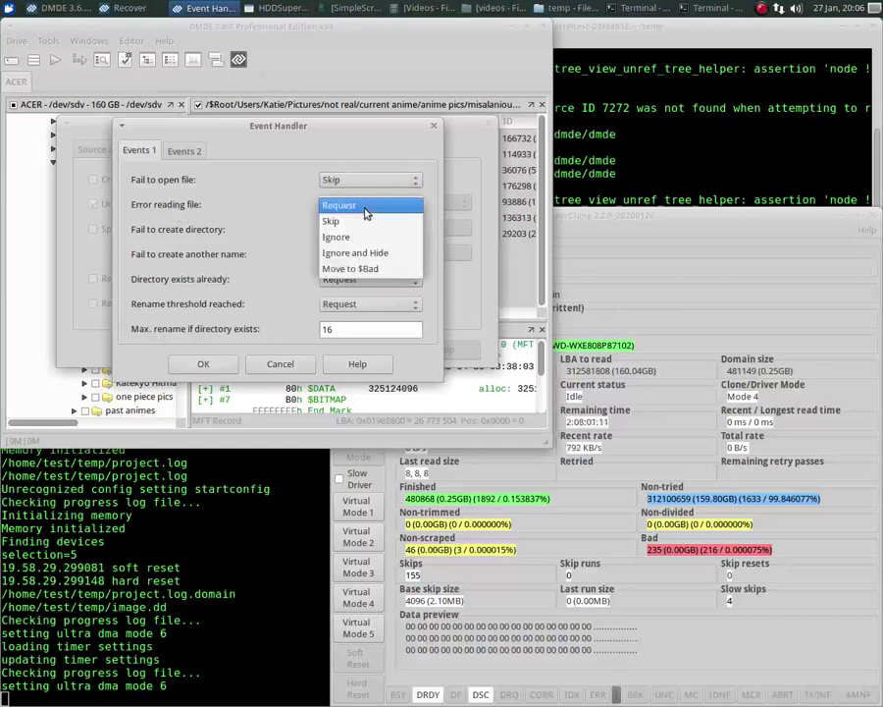
click(350, 270)
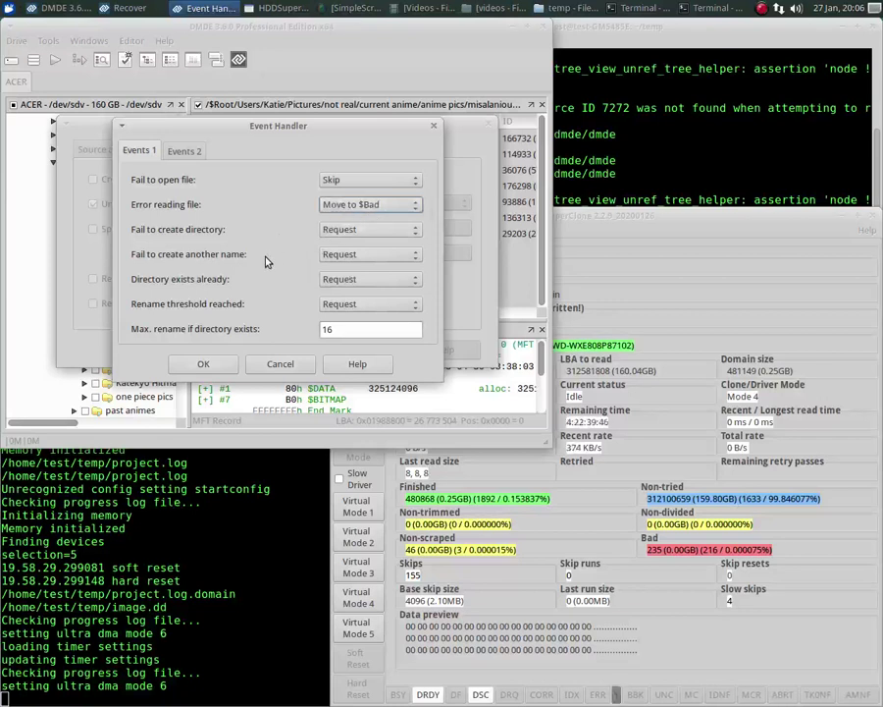
click(203, 363)
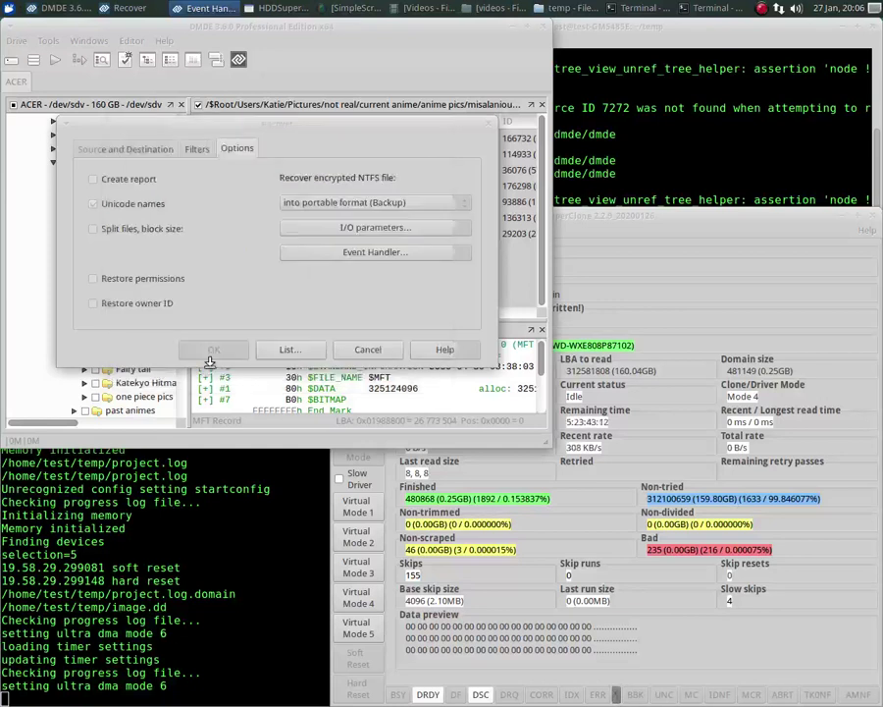
Recover the marked misalanious anime folder to /home/test/temp/, accepting the destination and closing the recovery summary.
click(130, 150)
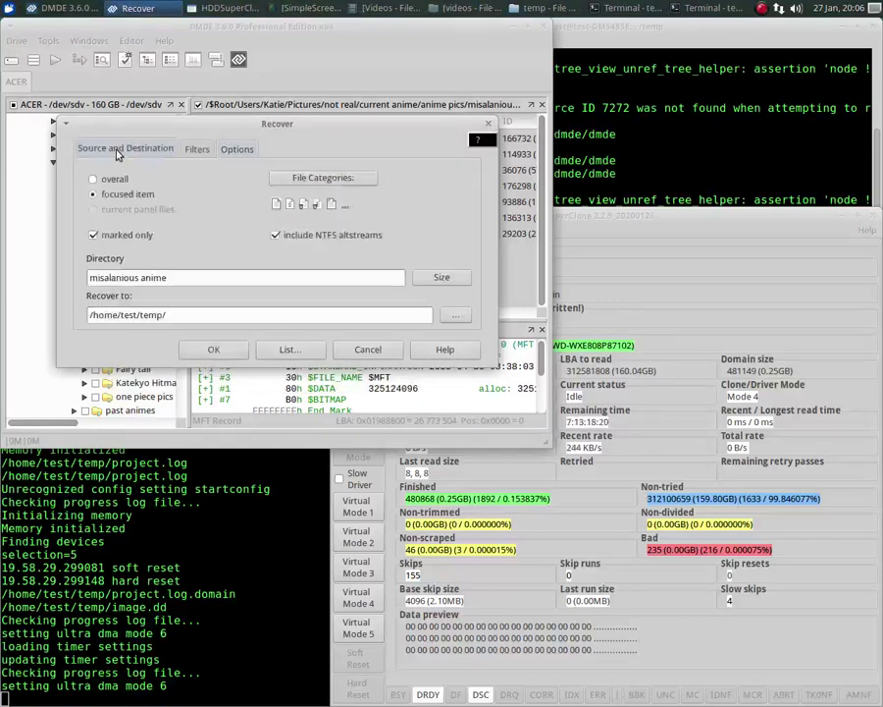
click(213, 350)
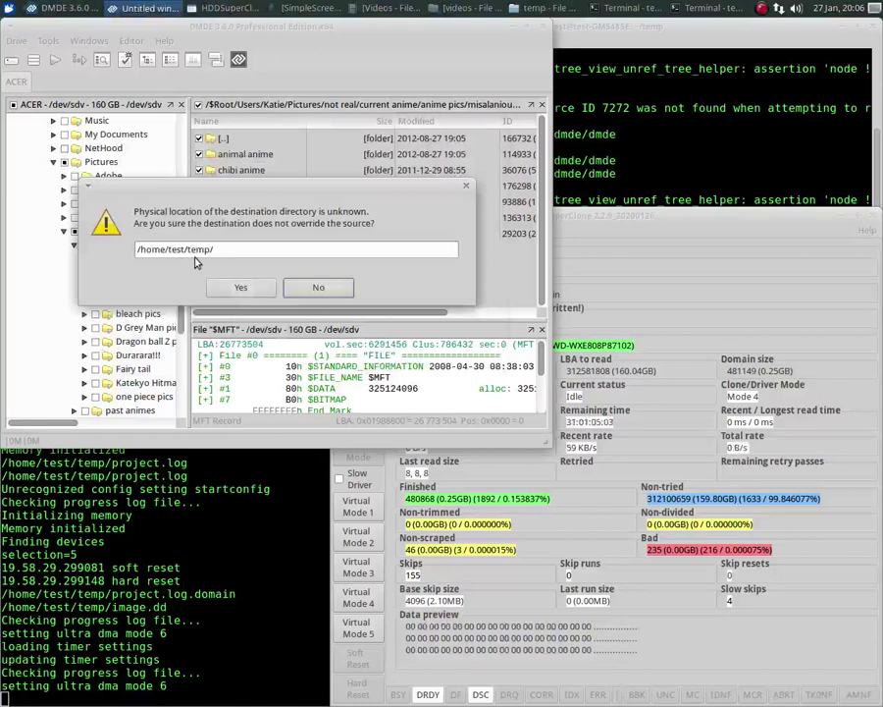
click(241, 287)
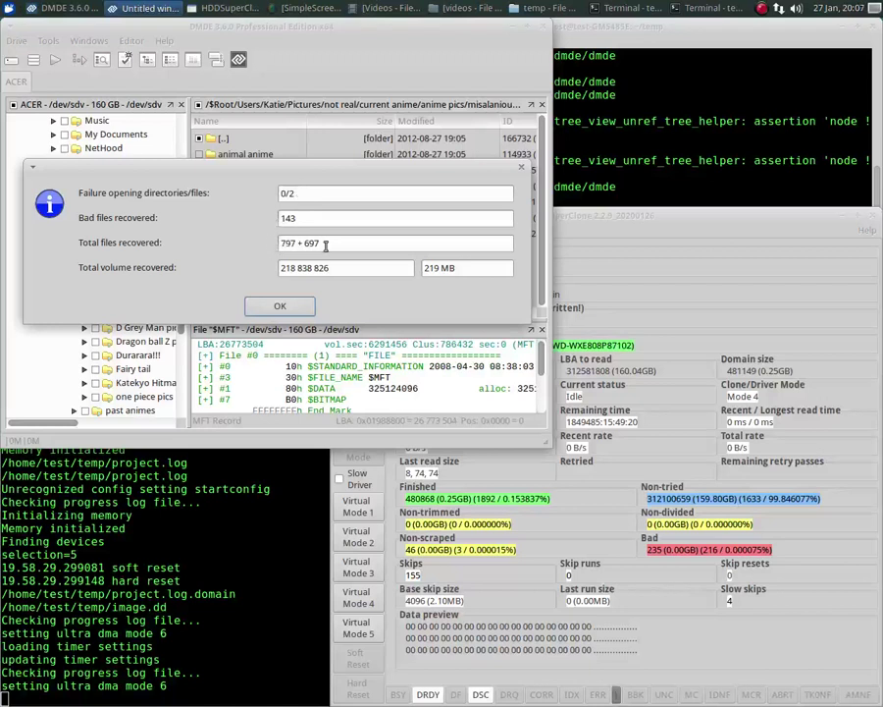
click(279, 307)
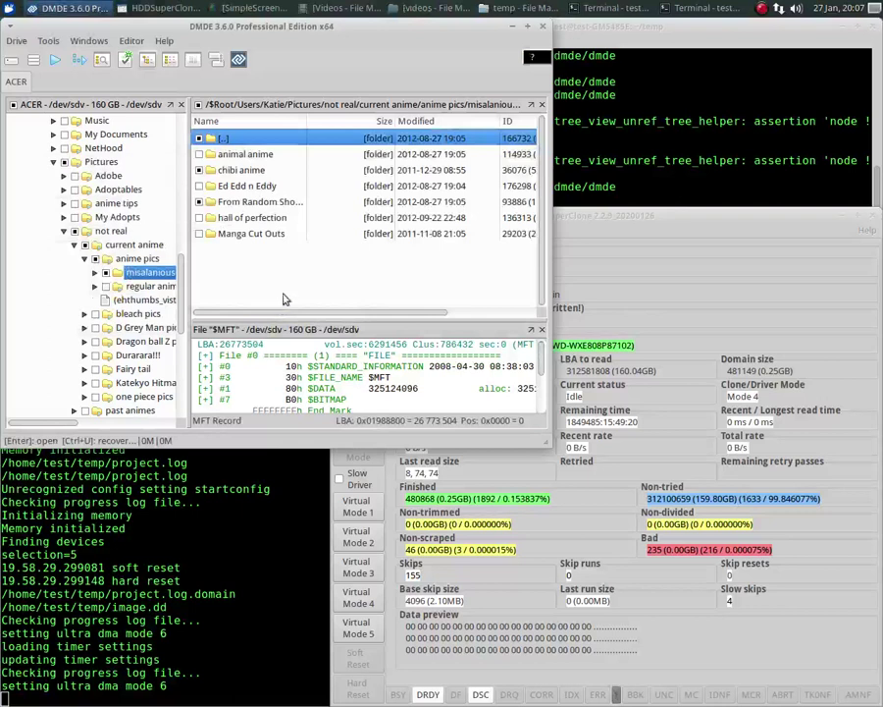
Switch to the file manager and examine the recovered files in misalanious anime/animal anime under /home/test/temp.
click(520, 7)
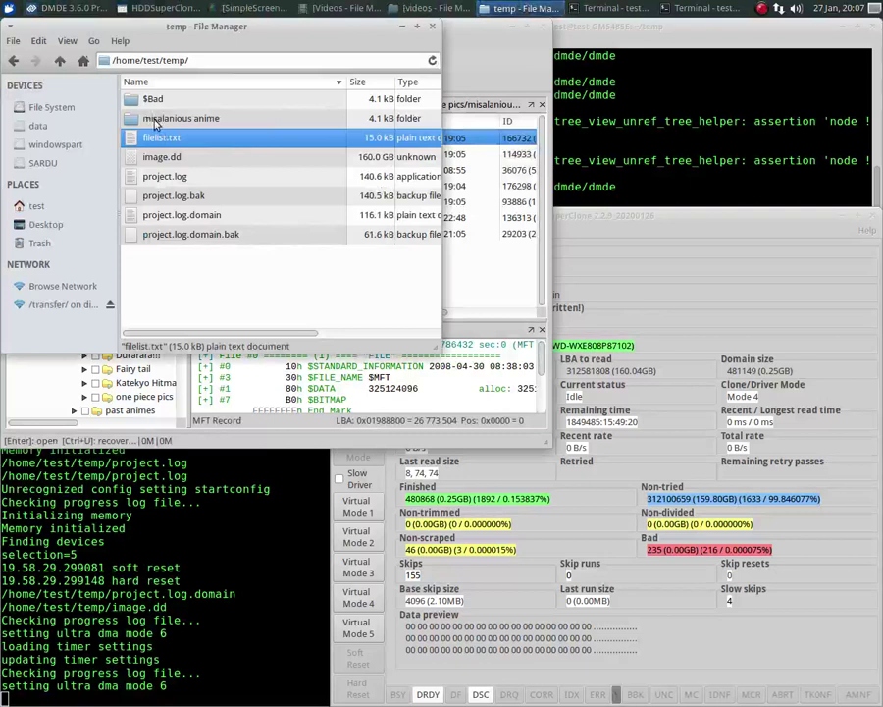
double_click(154, 119)
double_click(164, 99)
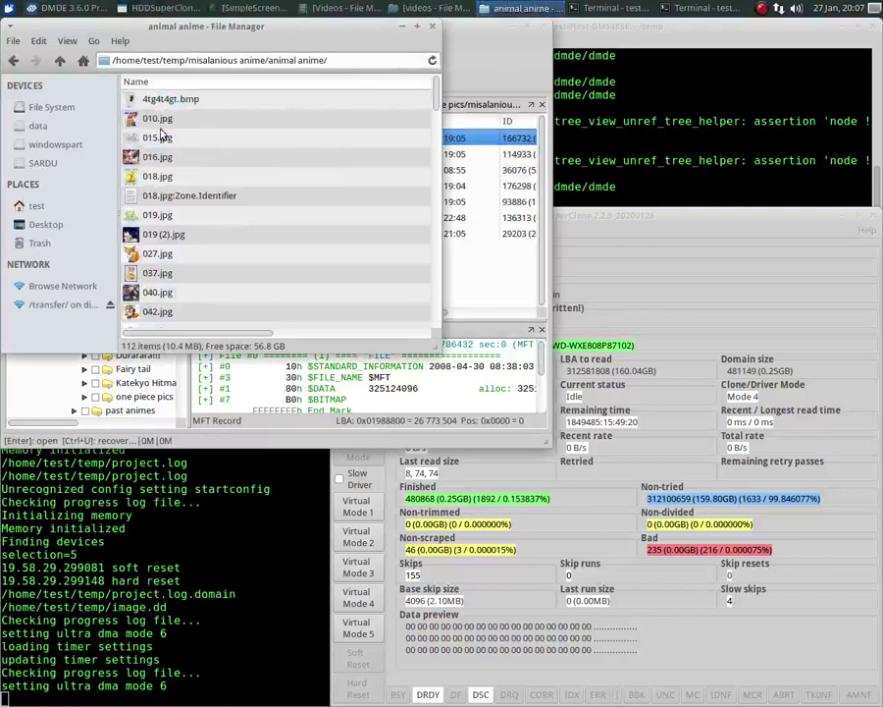
scroll(165, 275, down, 3)
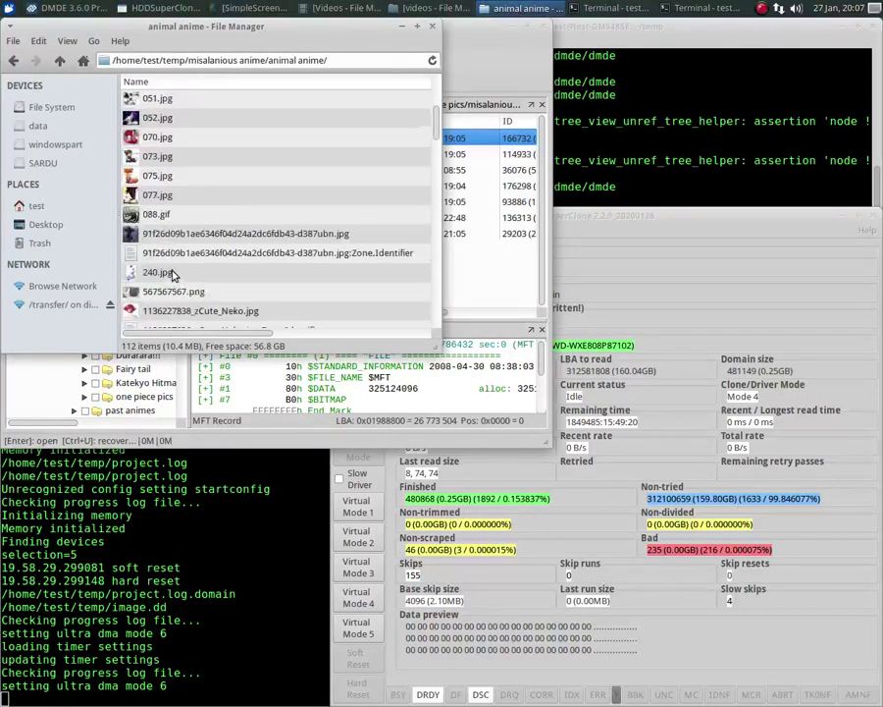
scroll(165, 251, down, 4)
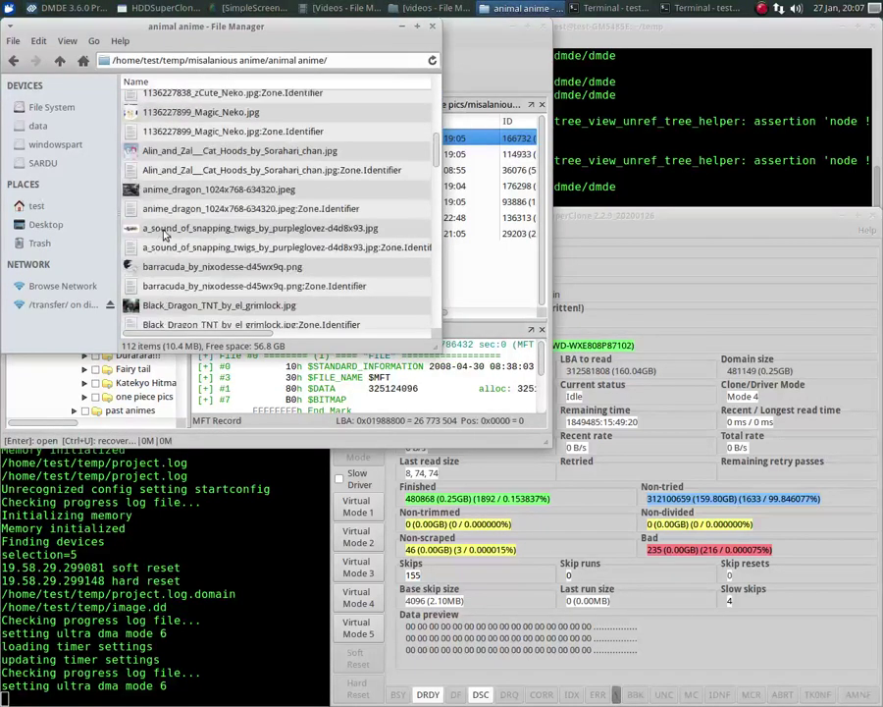
scroll(171, 224, up, 6)
click(13, 60)
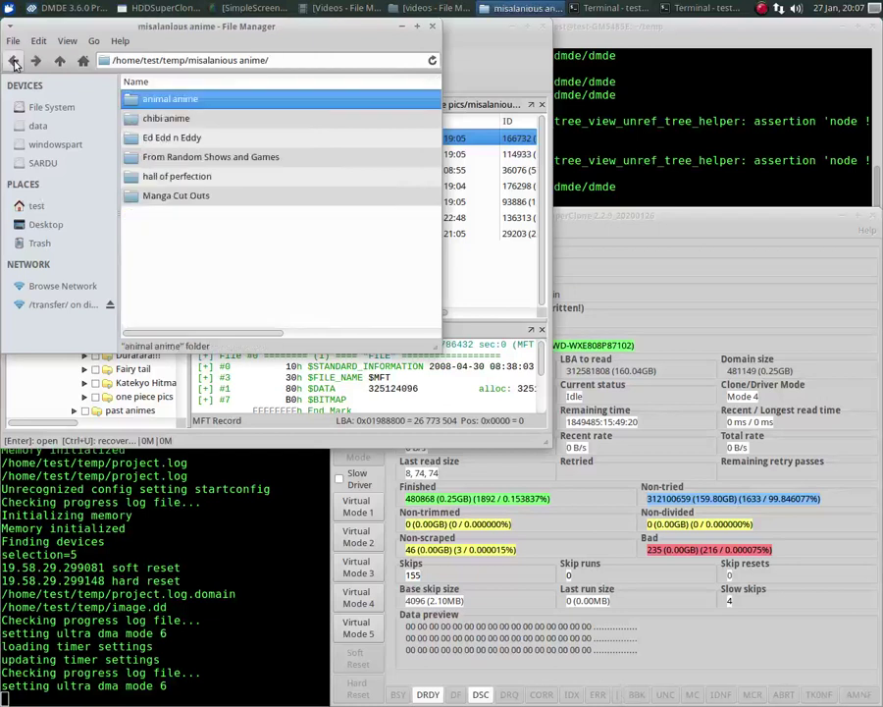
click(14, 60)
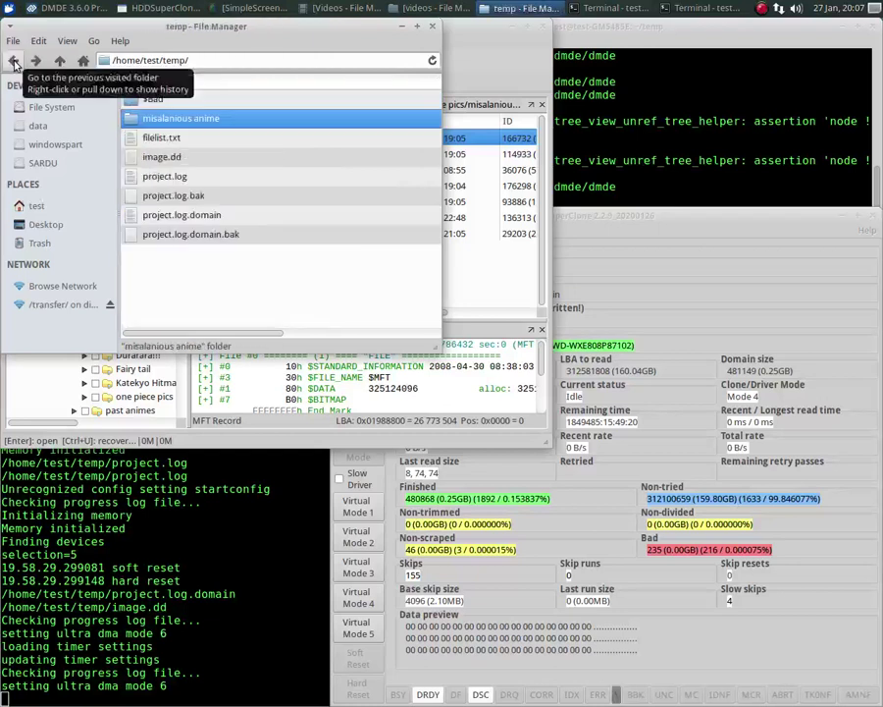
Examine the damaged files in $Bad/misalanious anime/animal anime by viewing kjbniu.bmp, regferrg.bmp and 014.jpg.
double_click(182, 102)
double_click(158, 102)
double_click(158, 101)
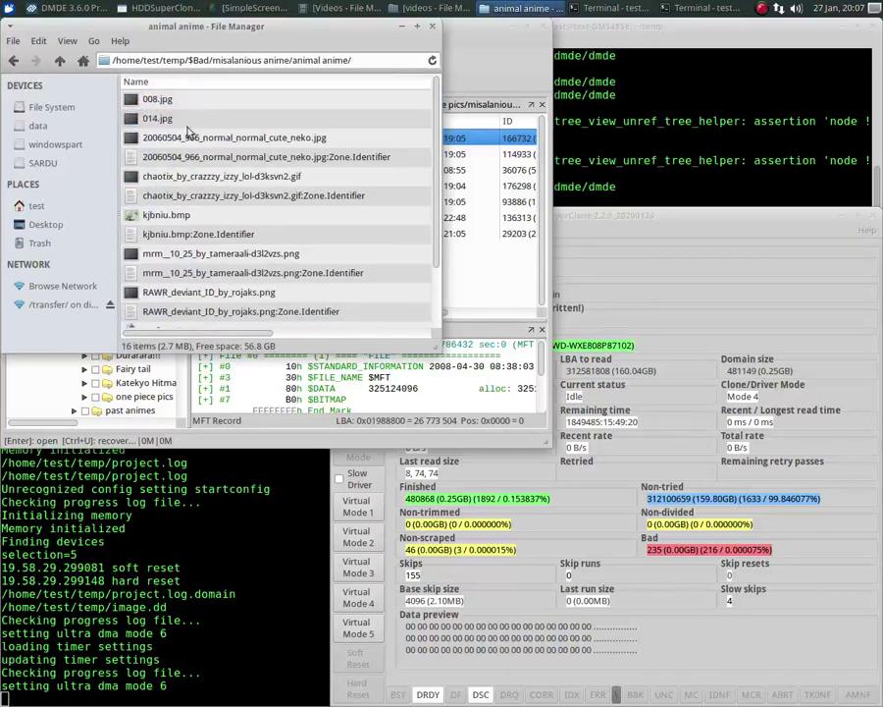
double_click(163, 216)
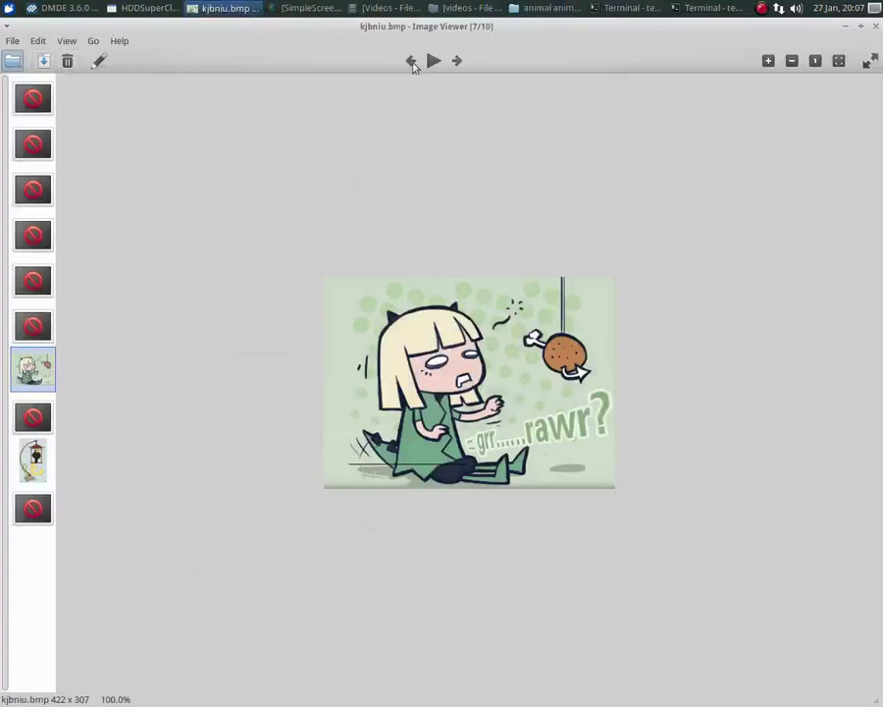
click(876, 27)
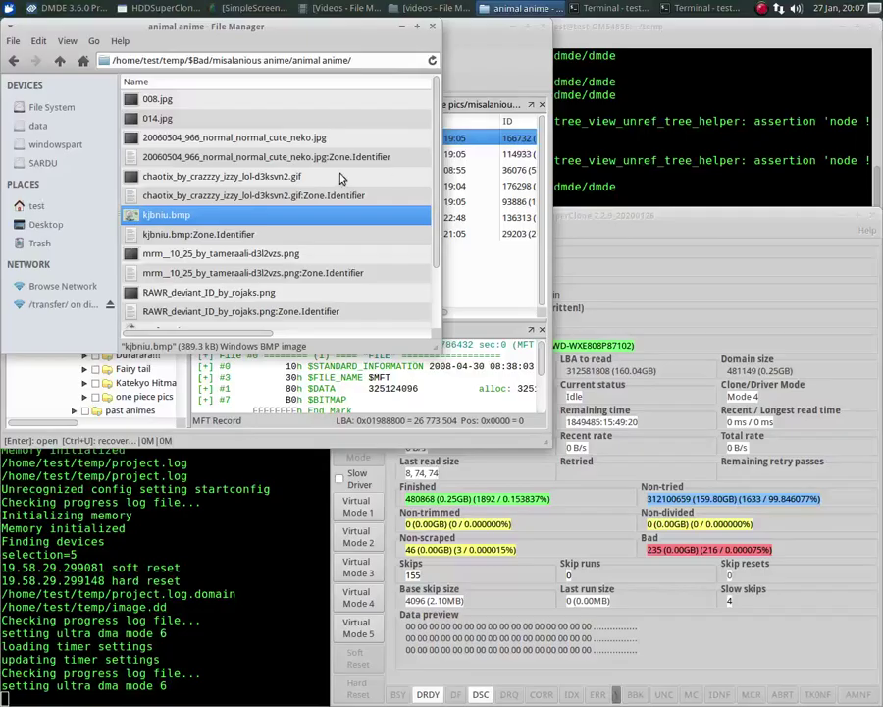
scroll(189, 277, down, 2)
double_click(175, 259)
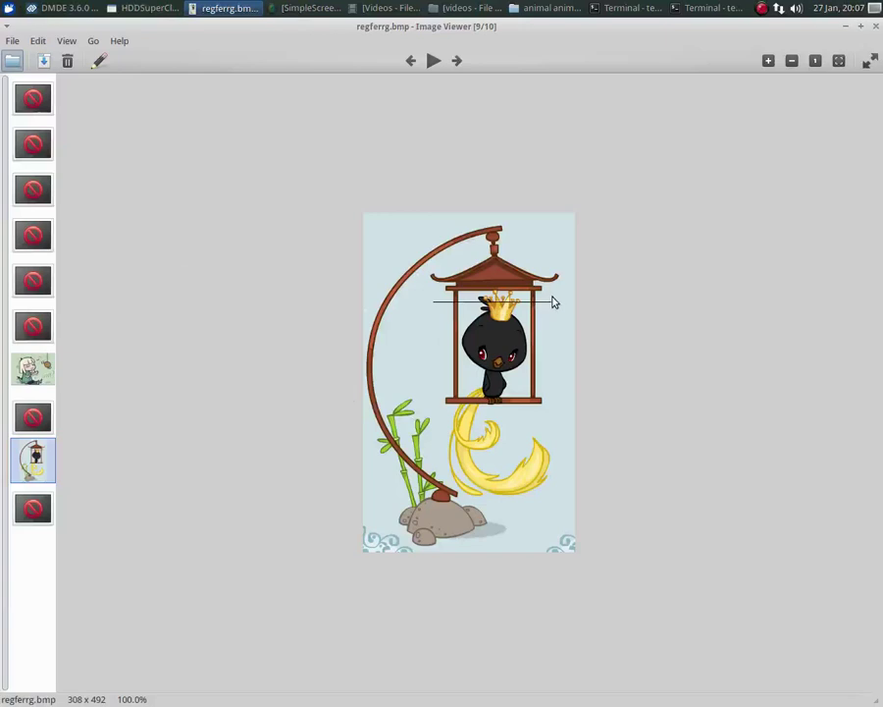
click(876, 27)
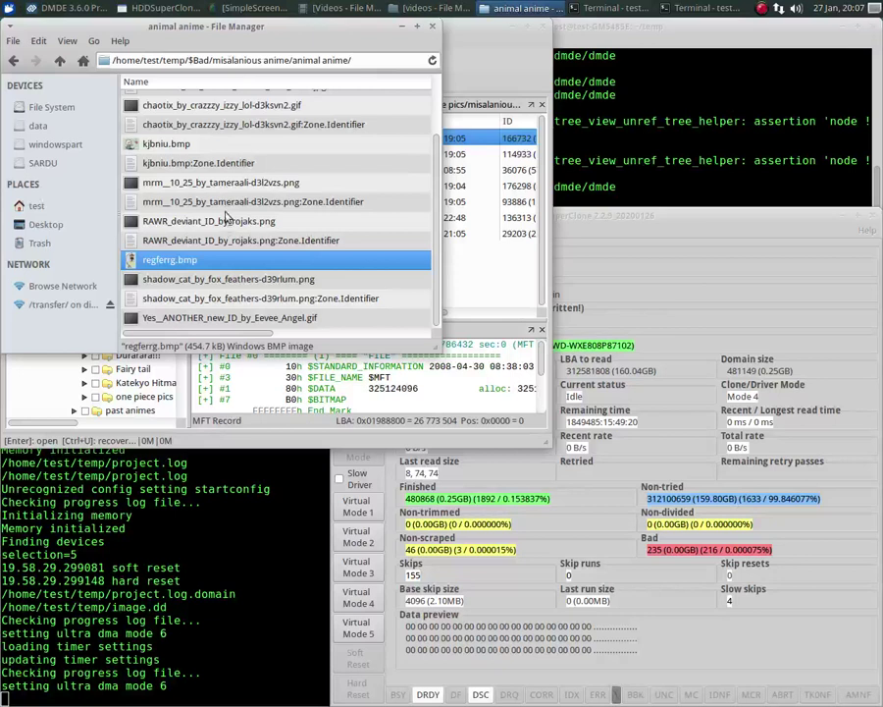
scroll(223, 217, up, 2)
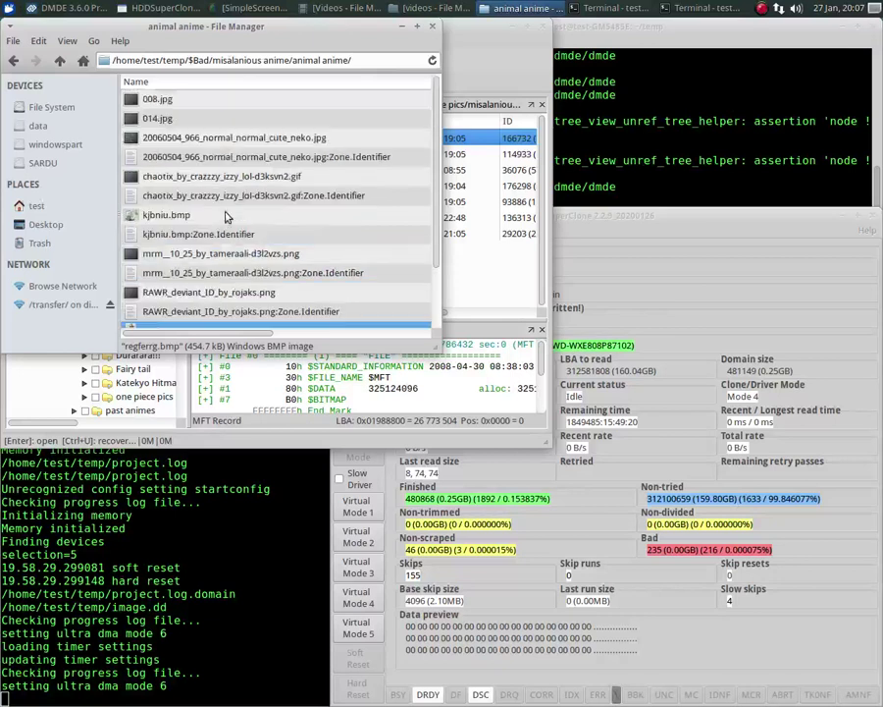
click(132, 120)
double_click(132, 120)
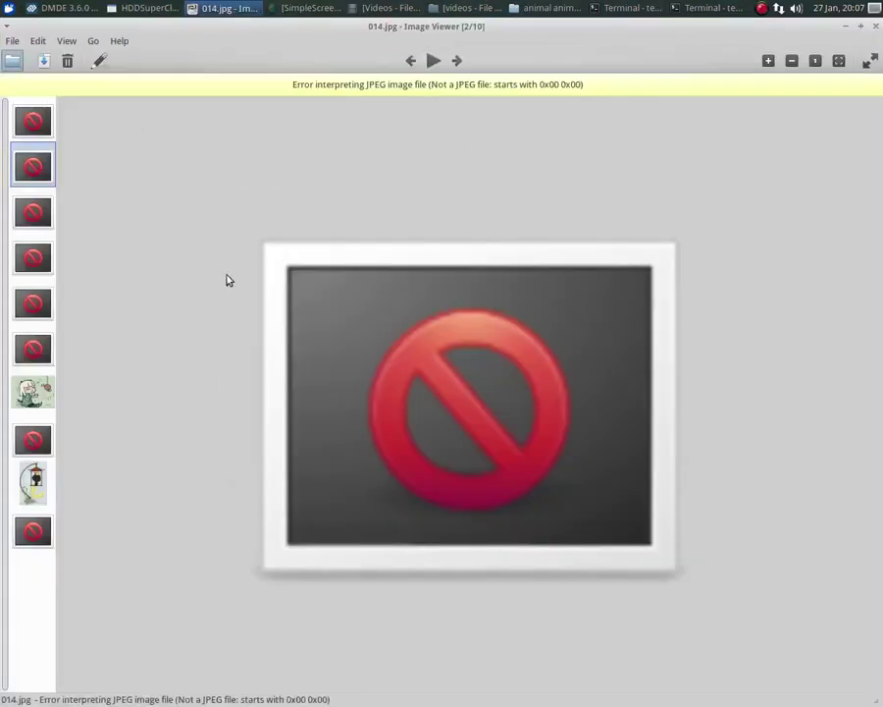
click(876, 28)
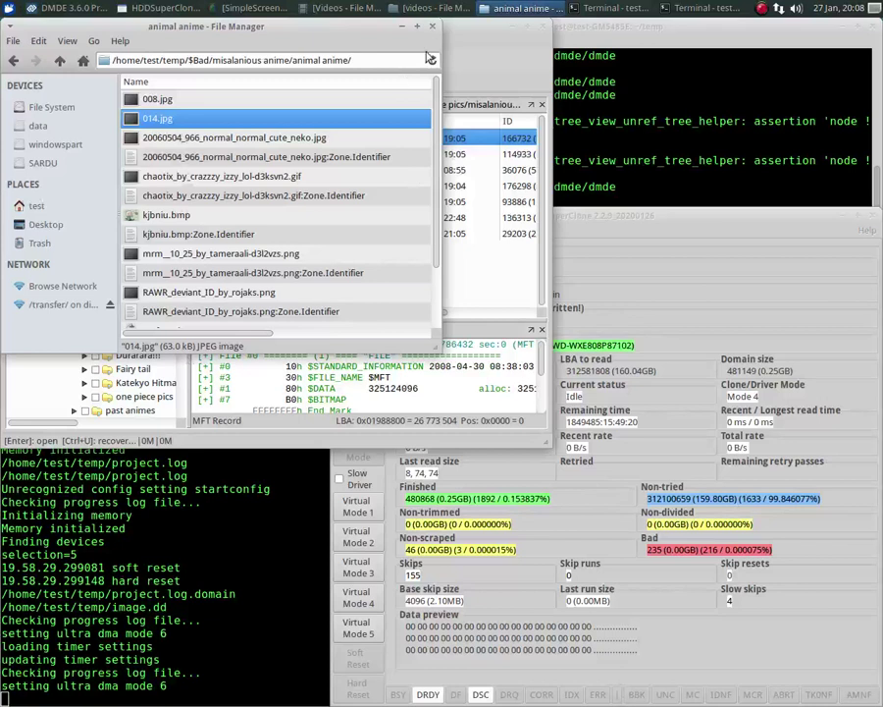
Switch HDDSuperClone to Virtual Mode 1, and load the file allocation information in DMDE for a cluster map report.
click(606, 233)
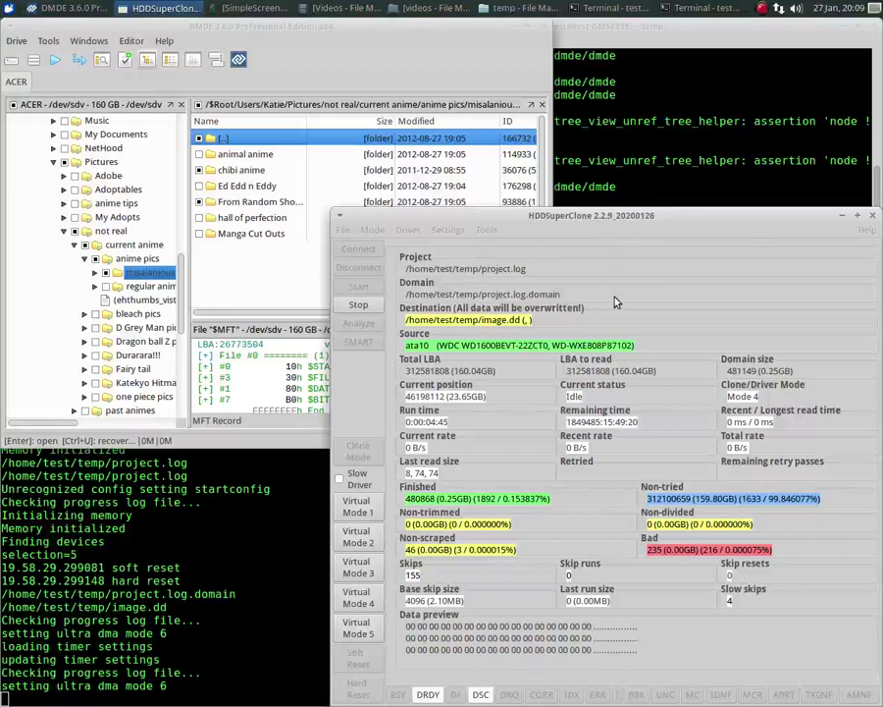
click(359, 510)
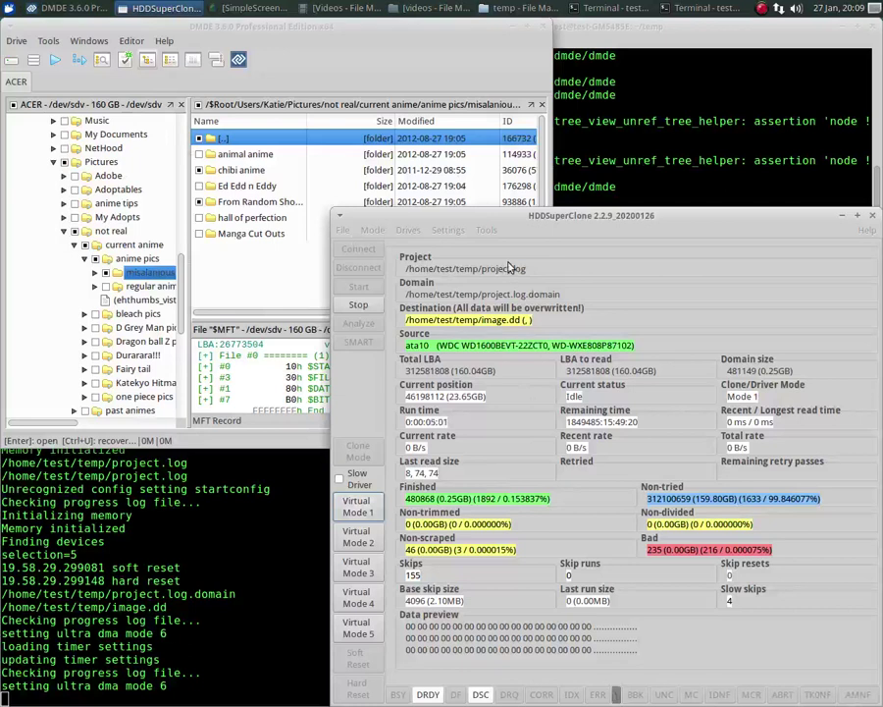
click(46, 43)
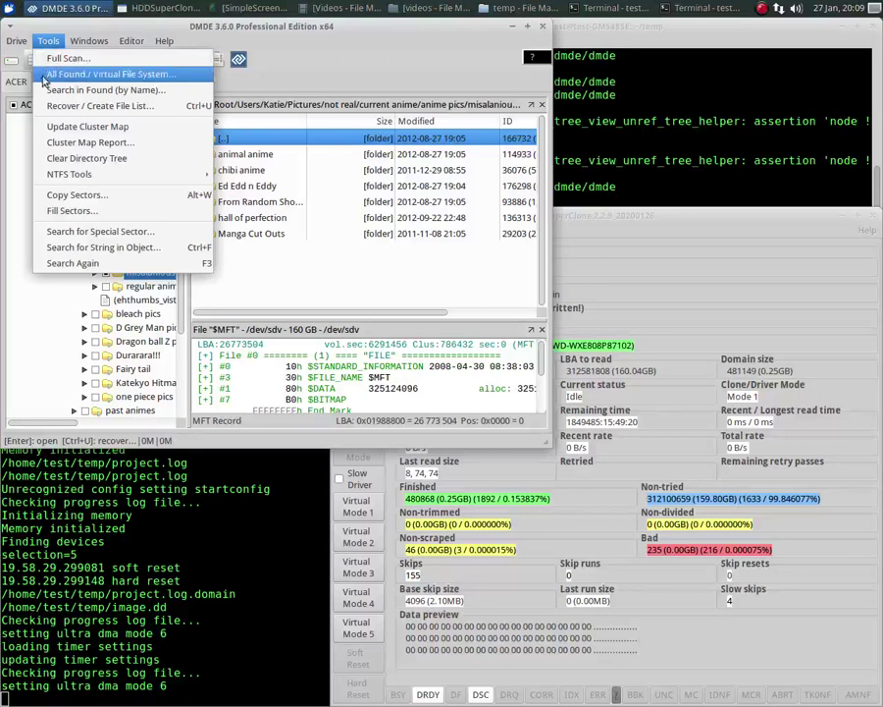
click(65, 145)
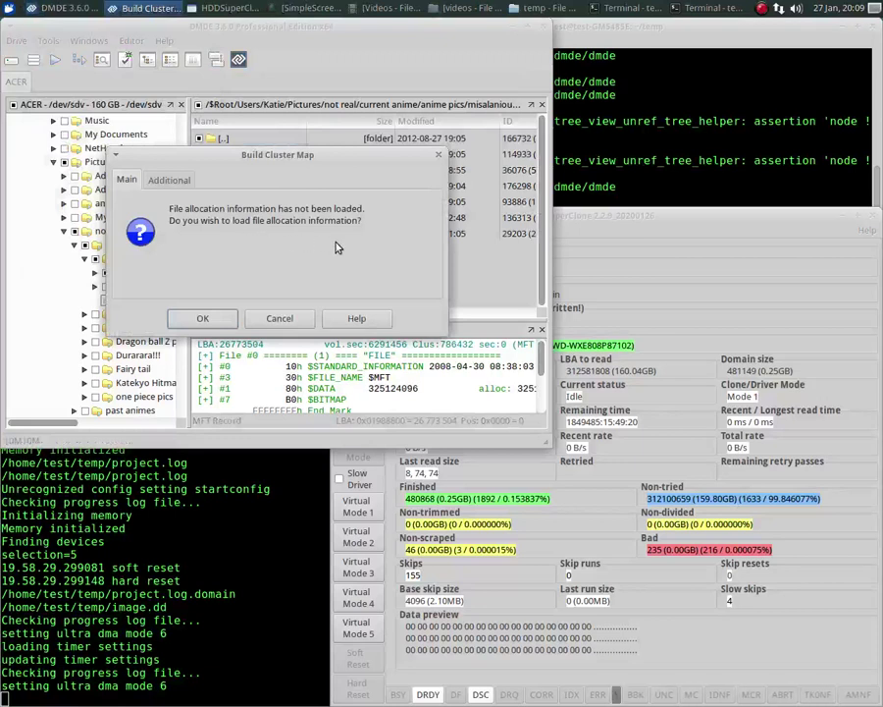
click(203, 319)
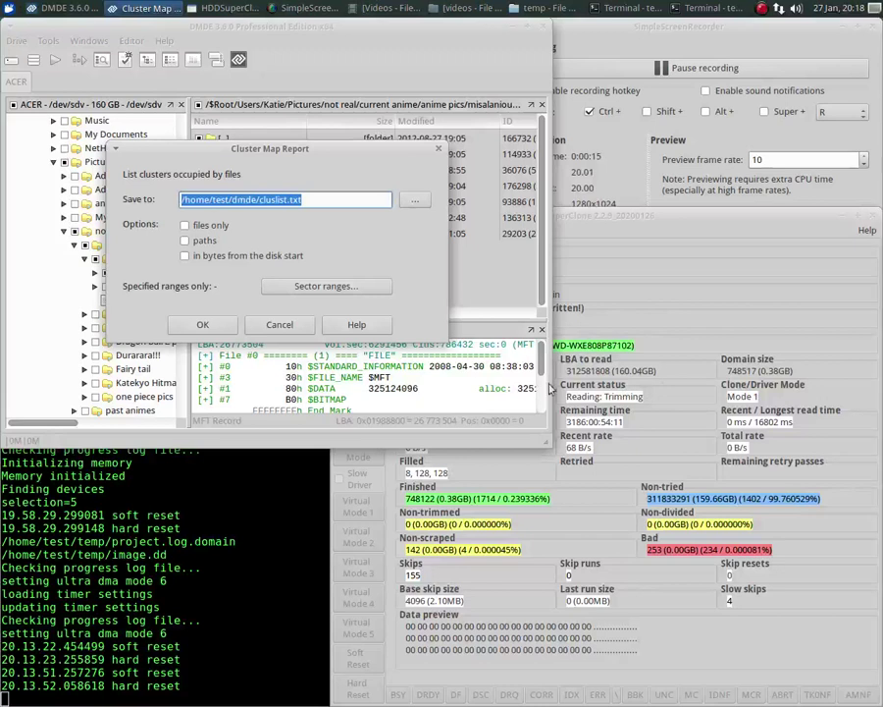
Save the cluster map report as /home/test/temp/cluslist.txt with positions listed in bytes from the disk start.
click(412, 203)
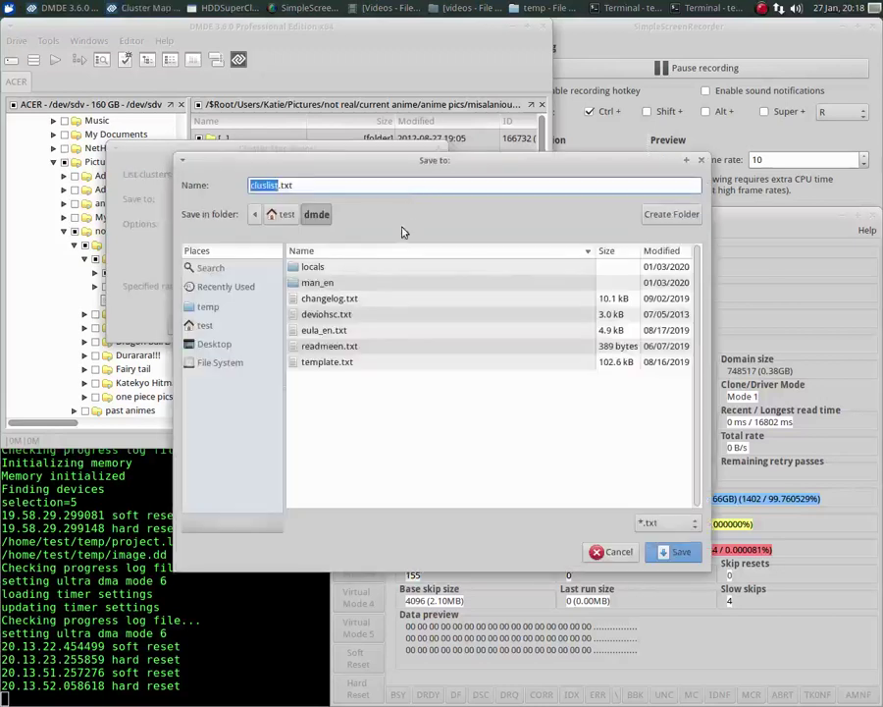
click(227, 308)
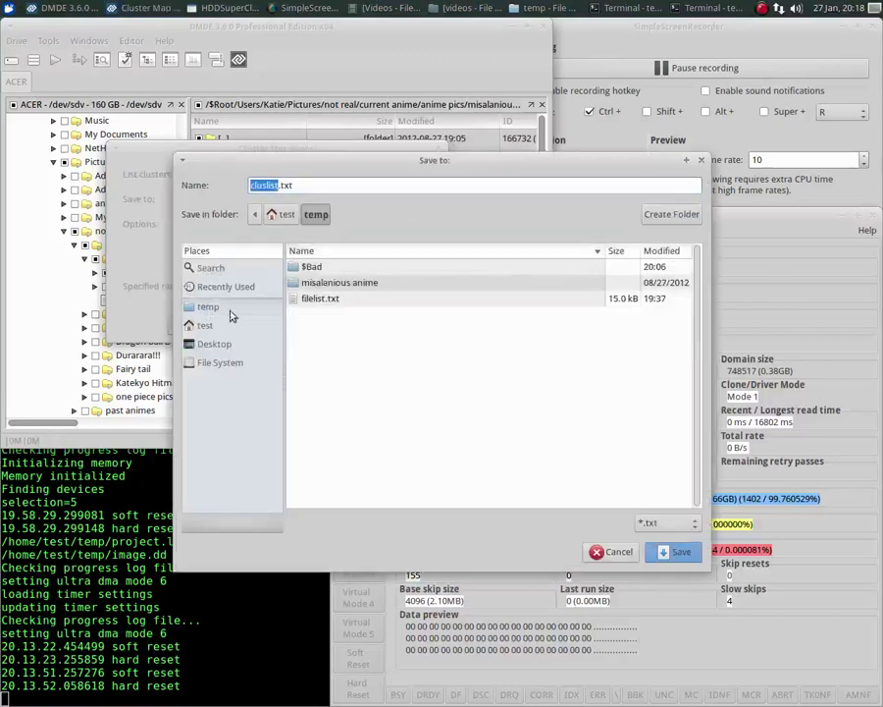
click(672, 554)
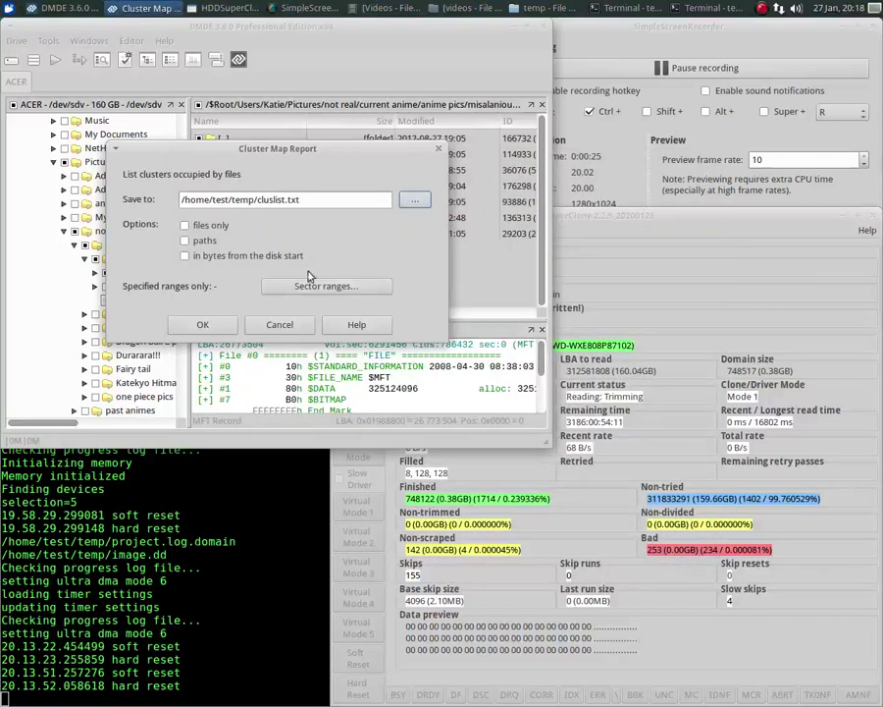
click(185, 257)
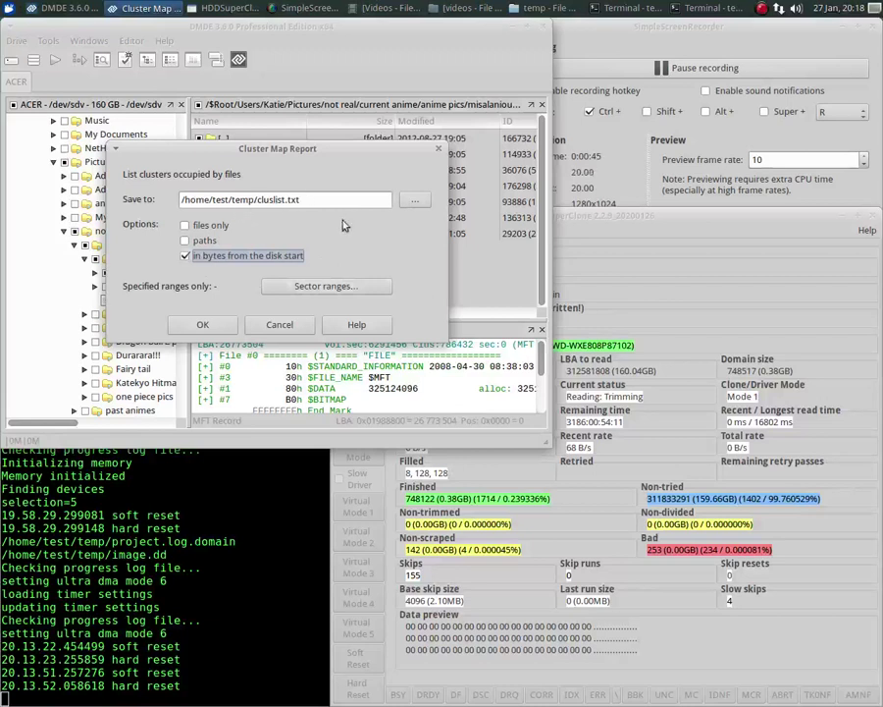
click(201, 325)
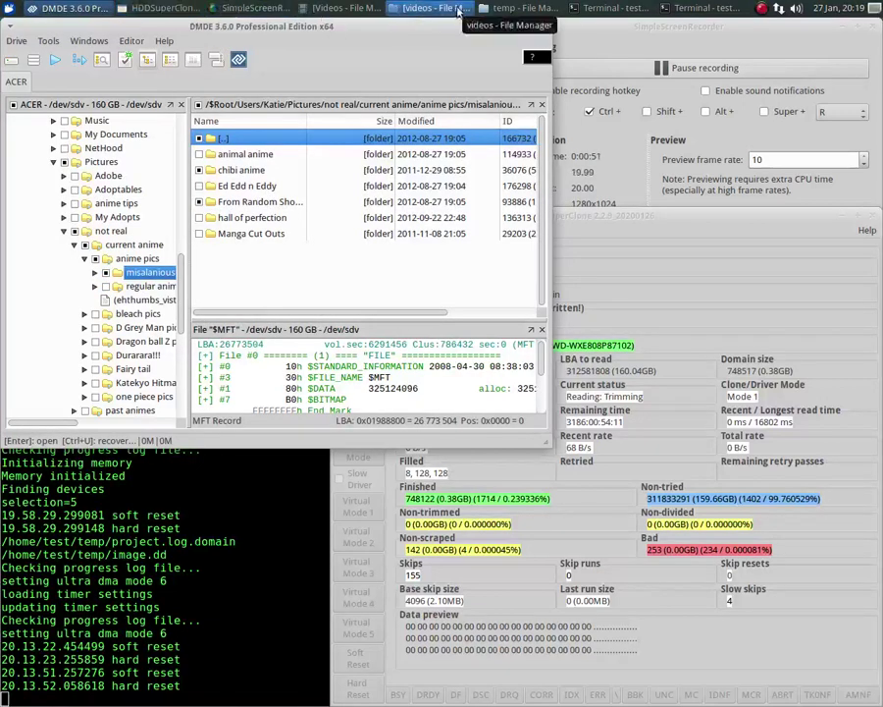
Examine the cluster positions and sizes in /home/test/temp/cluslist.txt, and close the file.
click(520, 8)
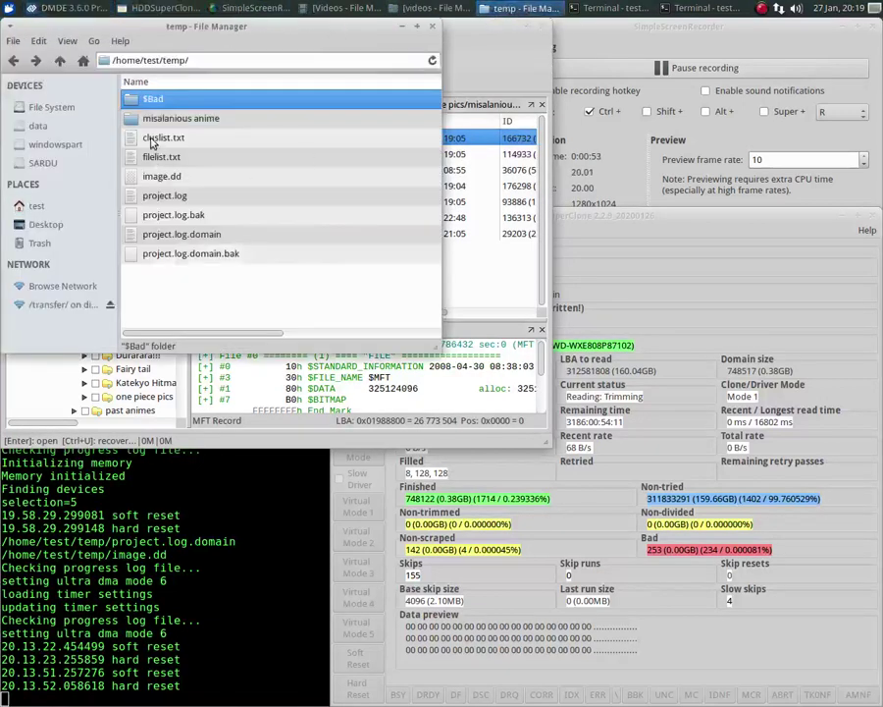
mouse_move(217, 335)
mouse_down()
mouse_move(273, 338)
mouse_move(216, 338)
mouse_up()
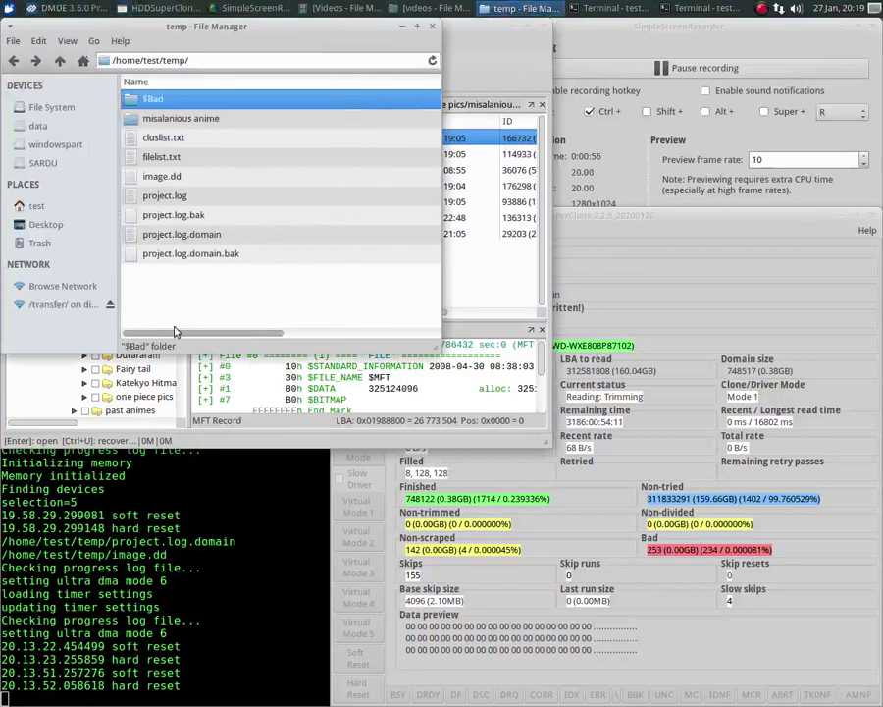
click(145, 143)
double_click(145, 143)
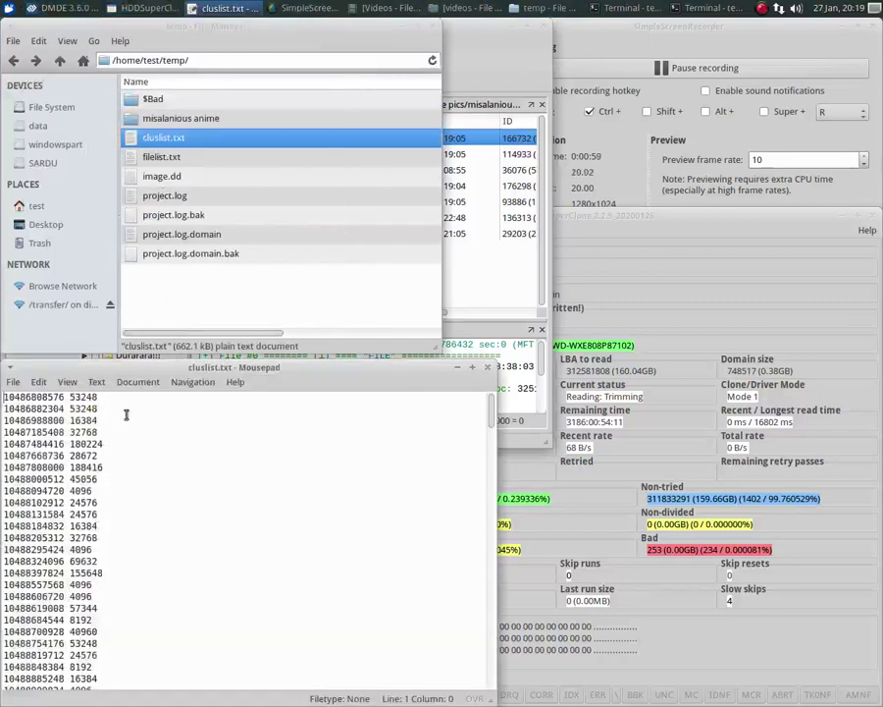
scroll(178, 429, down, 5)
scroll(178, 429, down, 10)
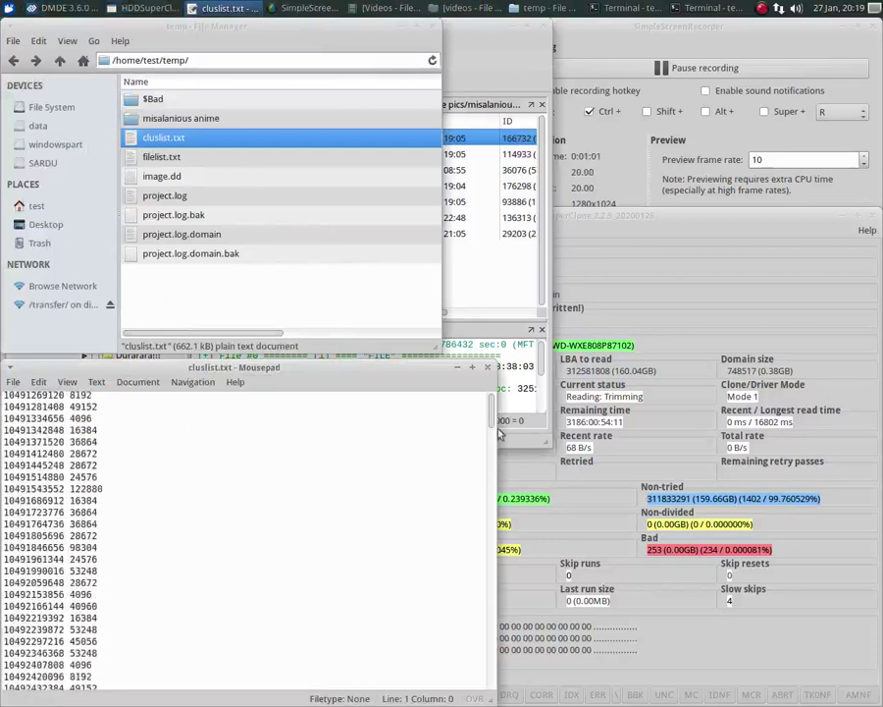
mouse_move(493, 413)
mouse_down()
mouse_move(486, 555)
mouse_move(487, 398)
mouse_up()
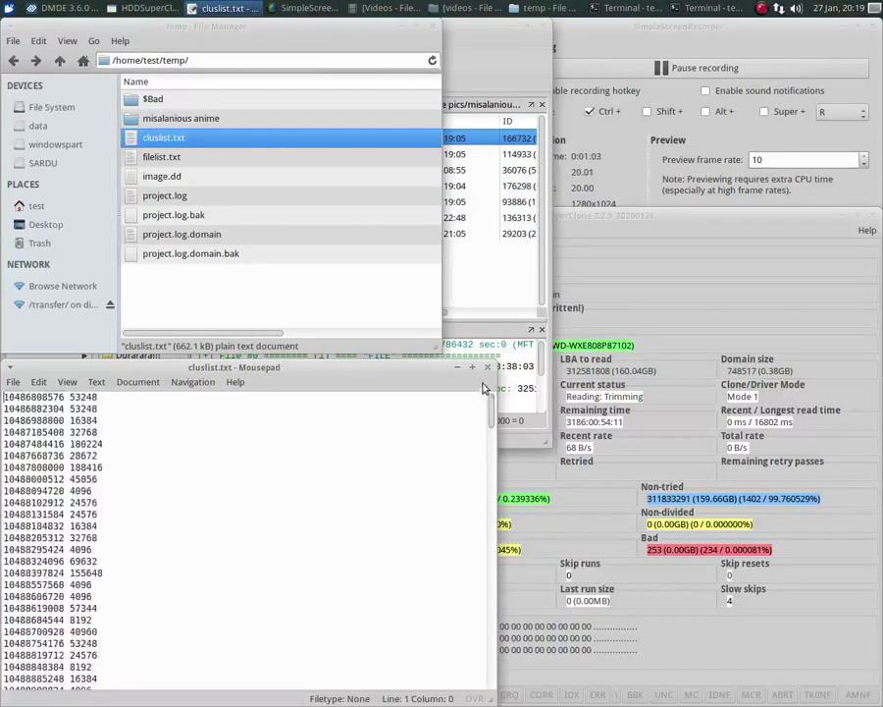
click(488, 368)
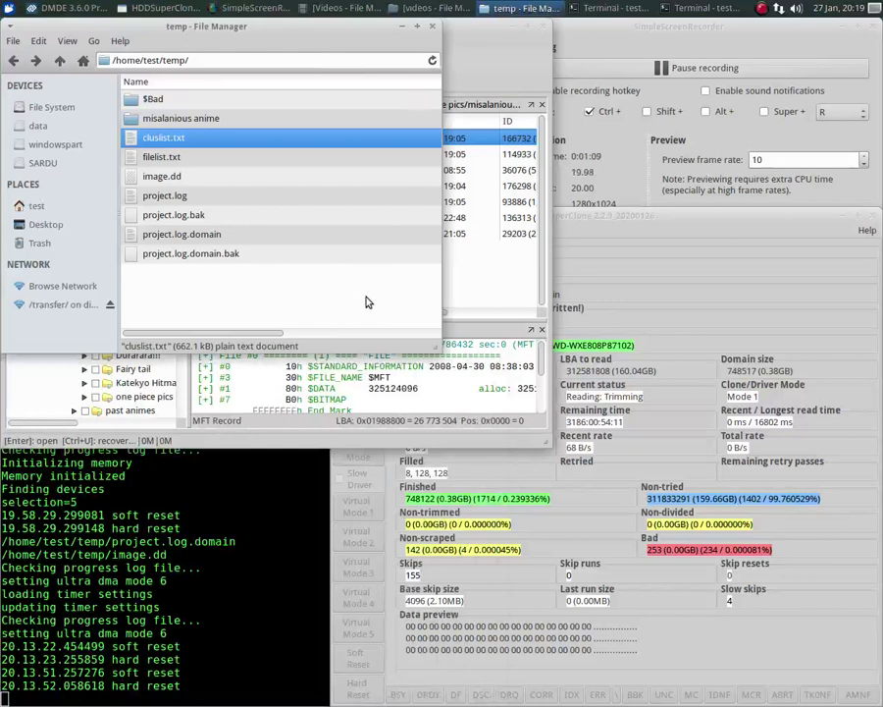
Quit DMDE.
click(542, 47)
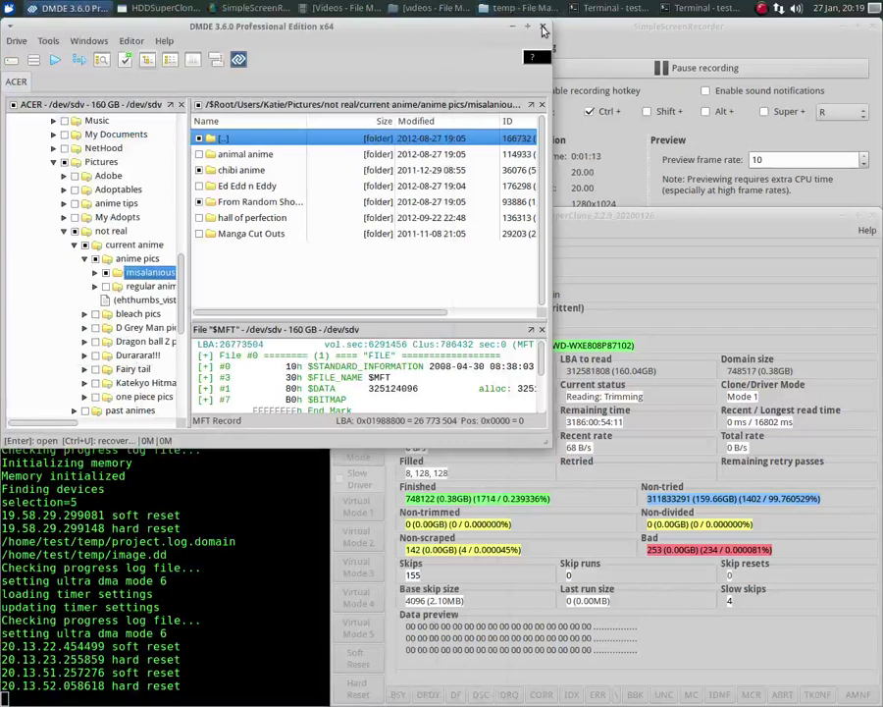
click(543, 30)
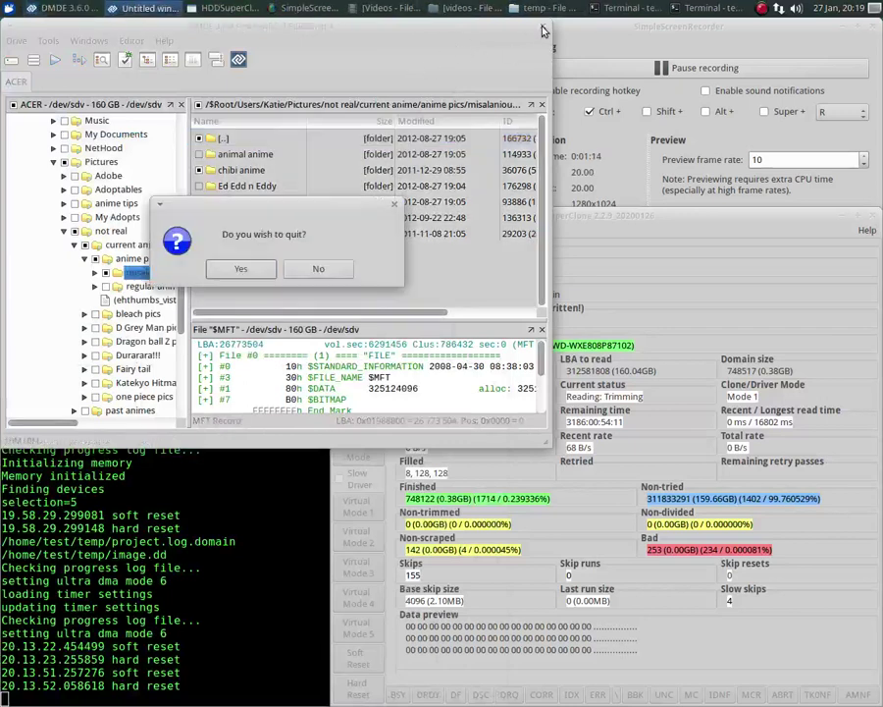
click(236, 269)
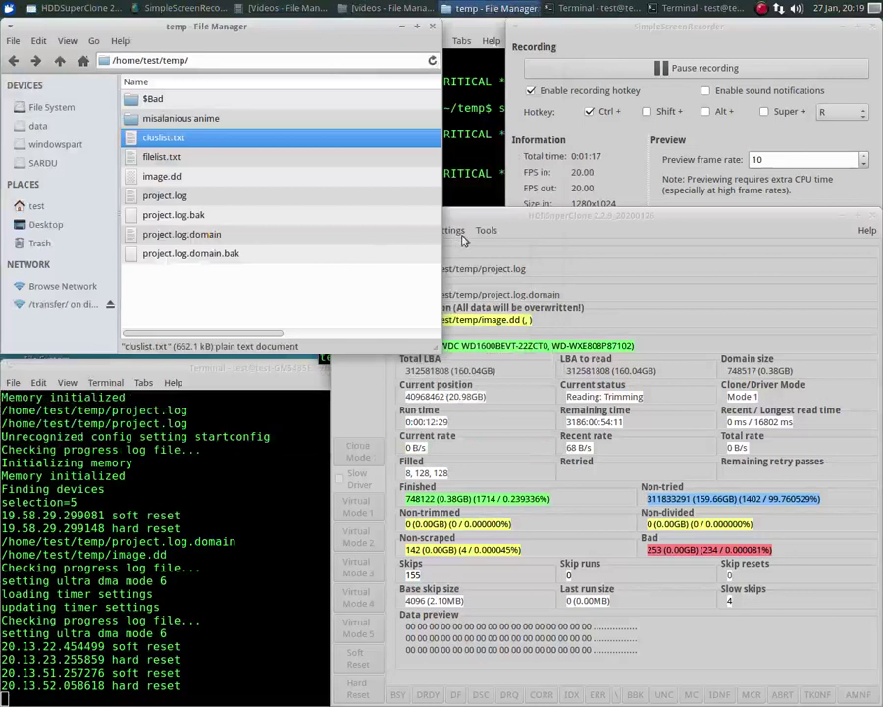
Switch to HDDSuperClone, connect the source drive, and compare the progress statistics in Clone Mode and Virtual Mode 1.
click(608, 225)
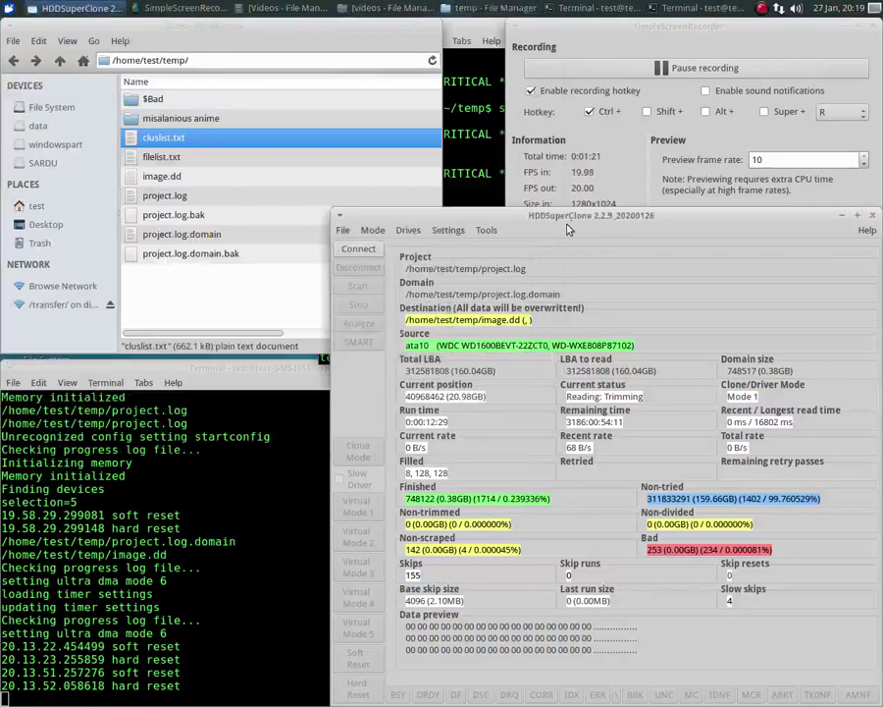
click(368, 251)
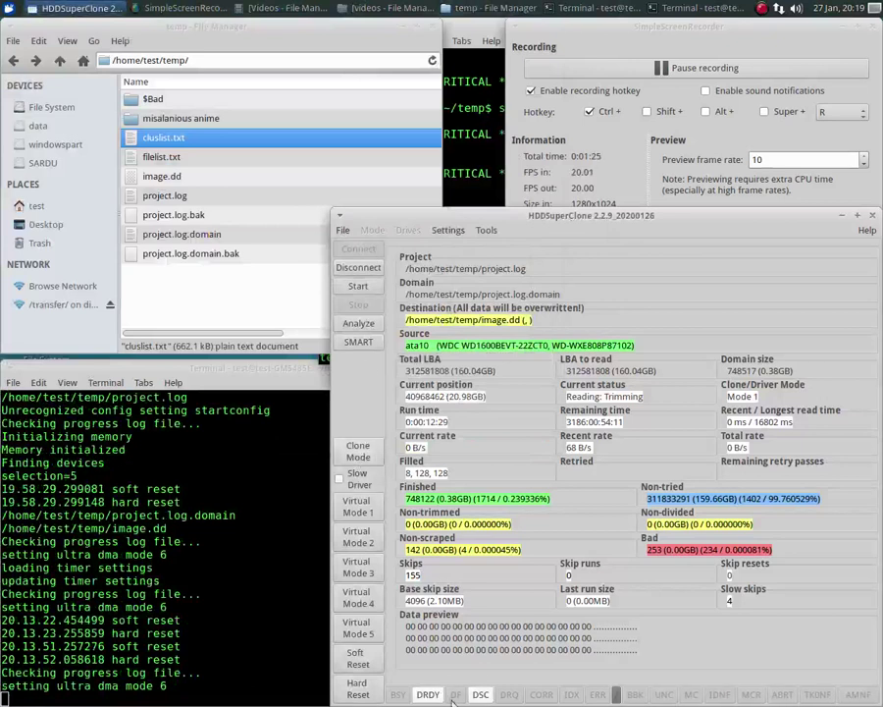
click(360, 453)
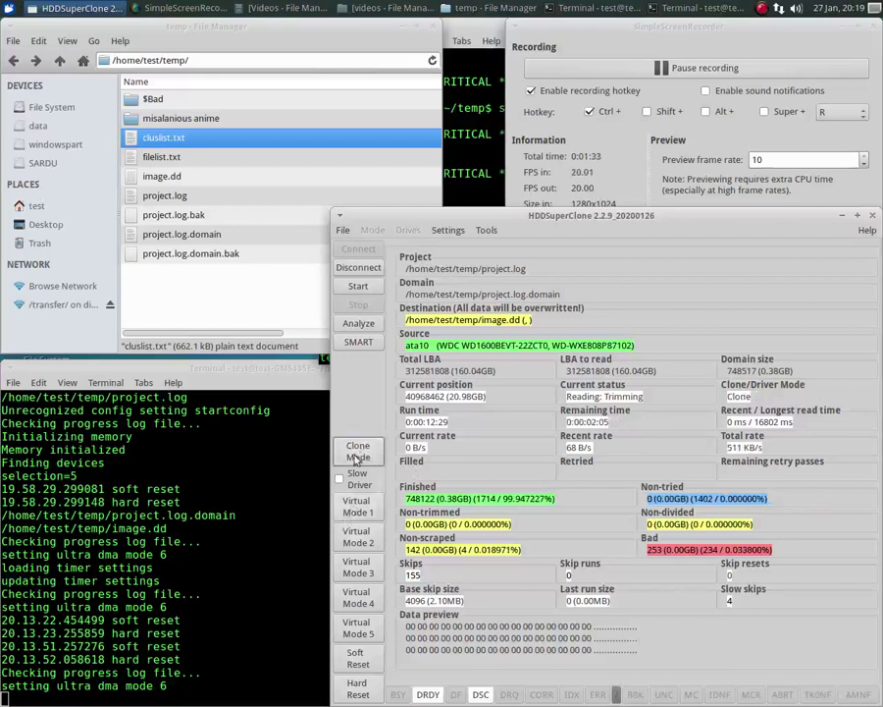
click(360, 512)
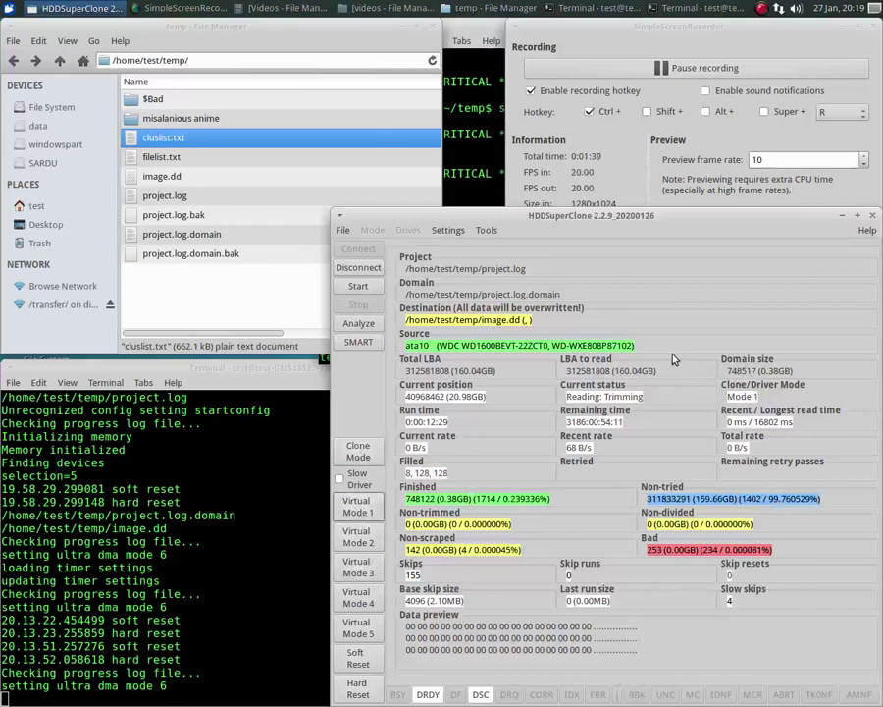
Try to add a DMDE bytes file to the domain while connected in Virtual Mode 1, and again after disconnecting the drive.
click(343, 230)
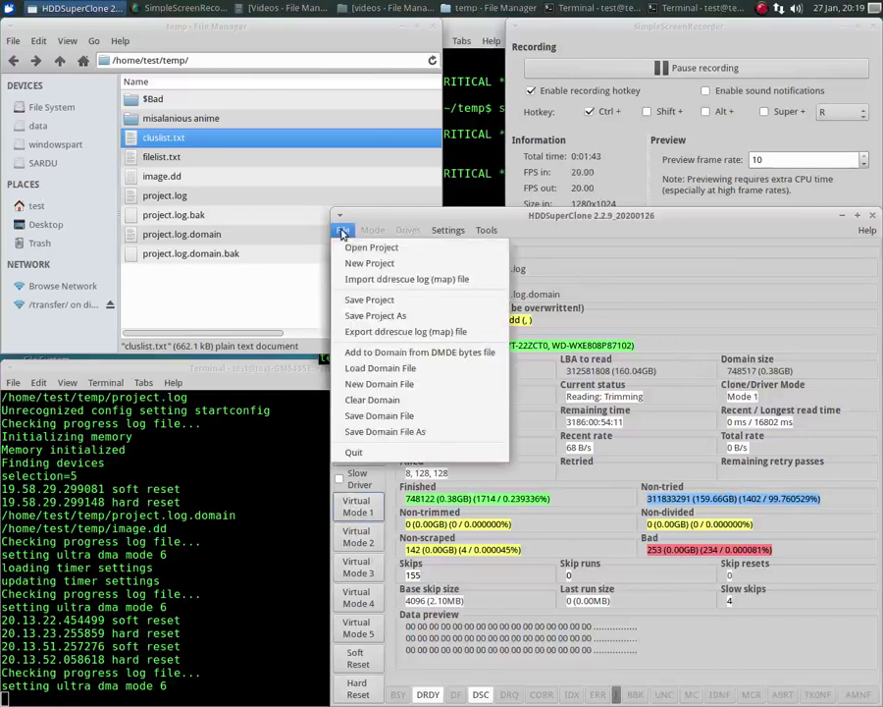
click(432, 351)
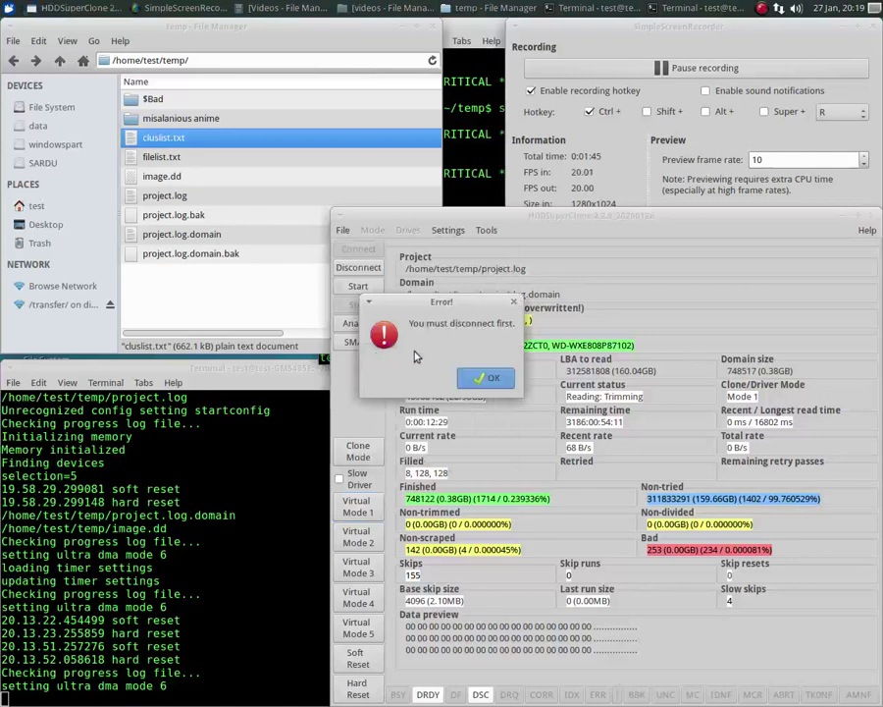
click(487, 376)
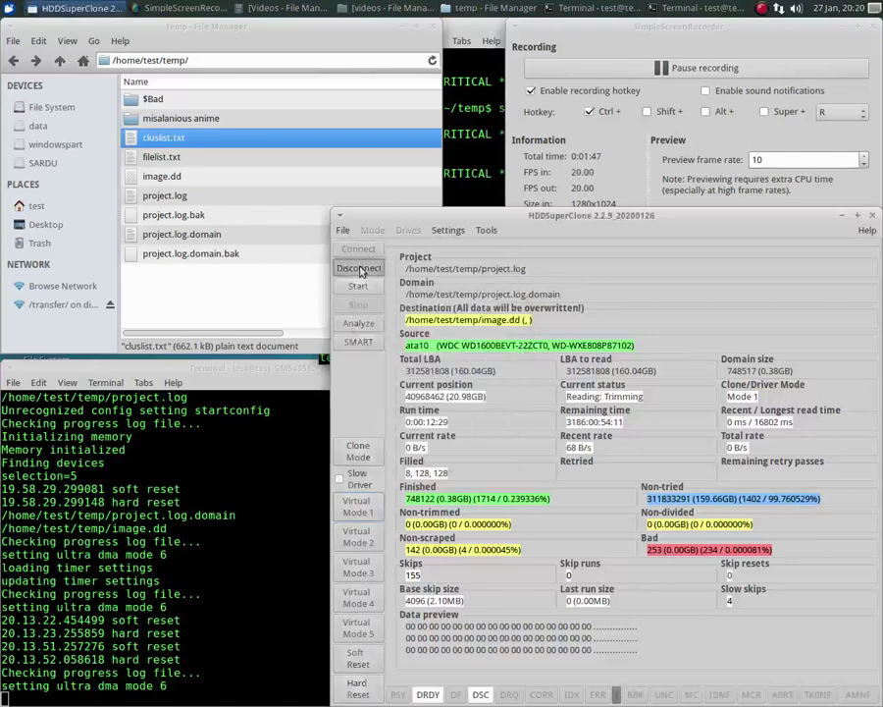
click(359, 267)
click(343, 230)
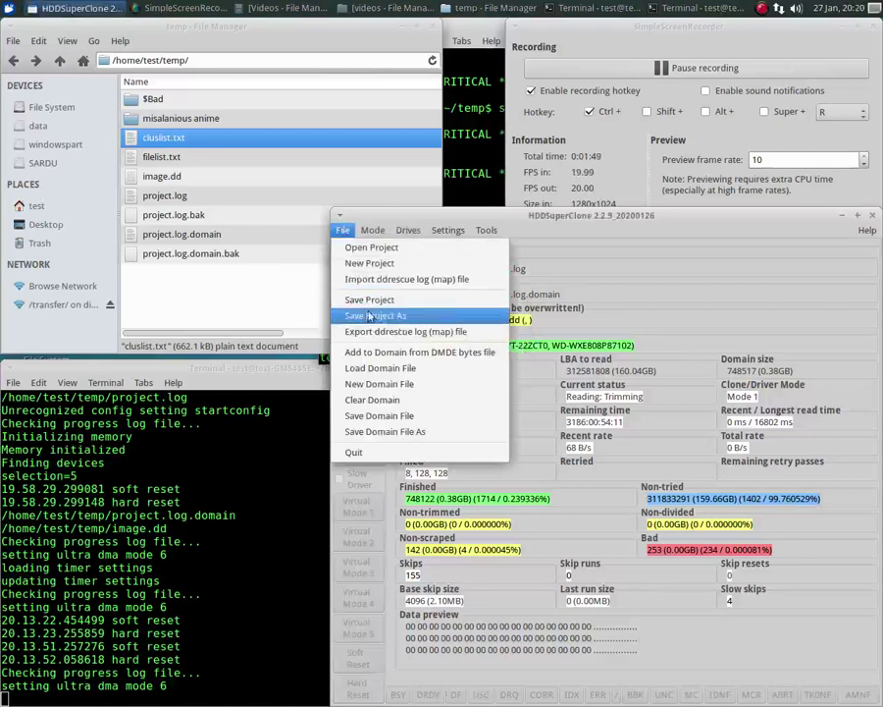
click(376, 354)
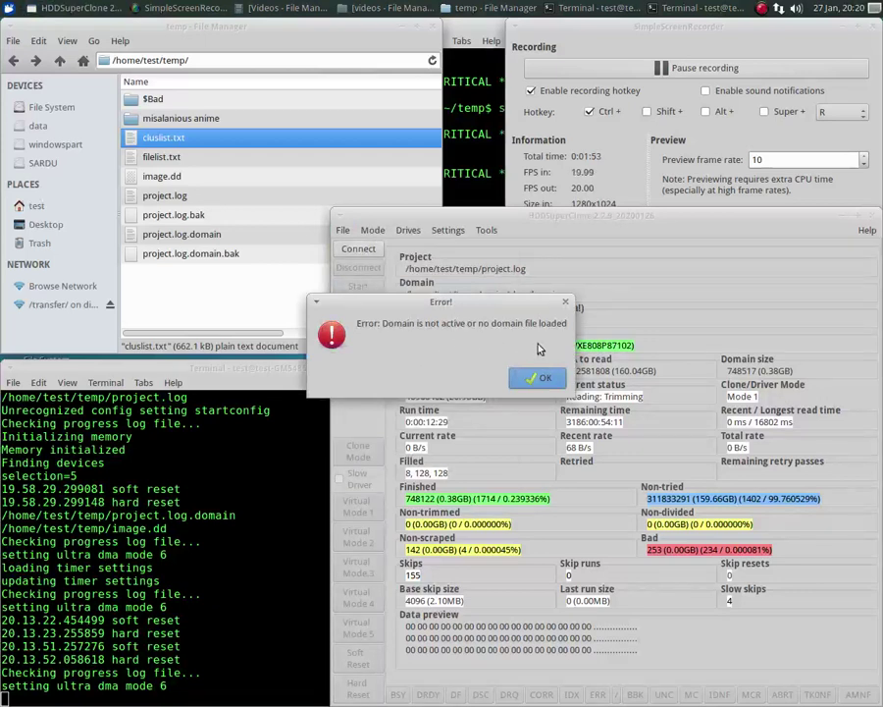
click(539, 378)
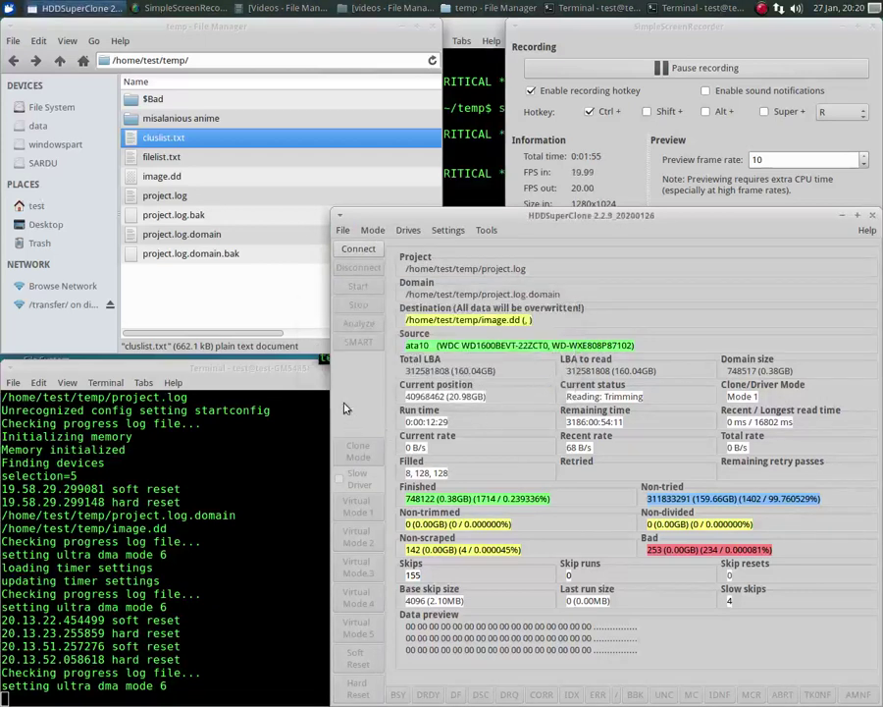
Switch the connected drive to Clone Mode, disconnect it, and add /home/test/temp/cluslist.txt to the domain as a DMDE bytes file.
click(358, 249)
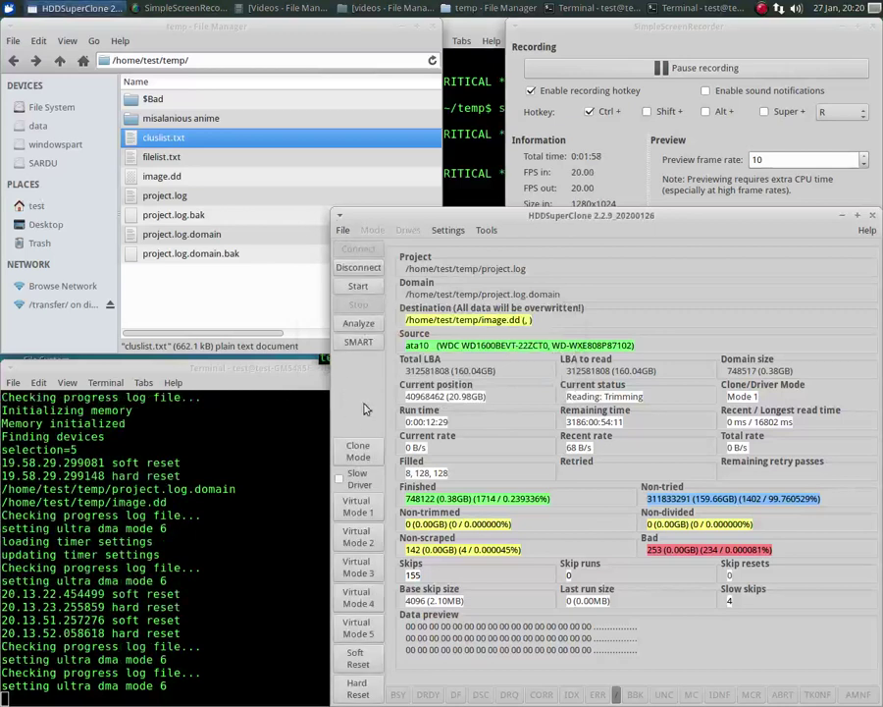
click(359, 268)
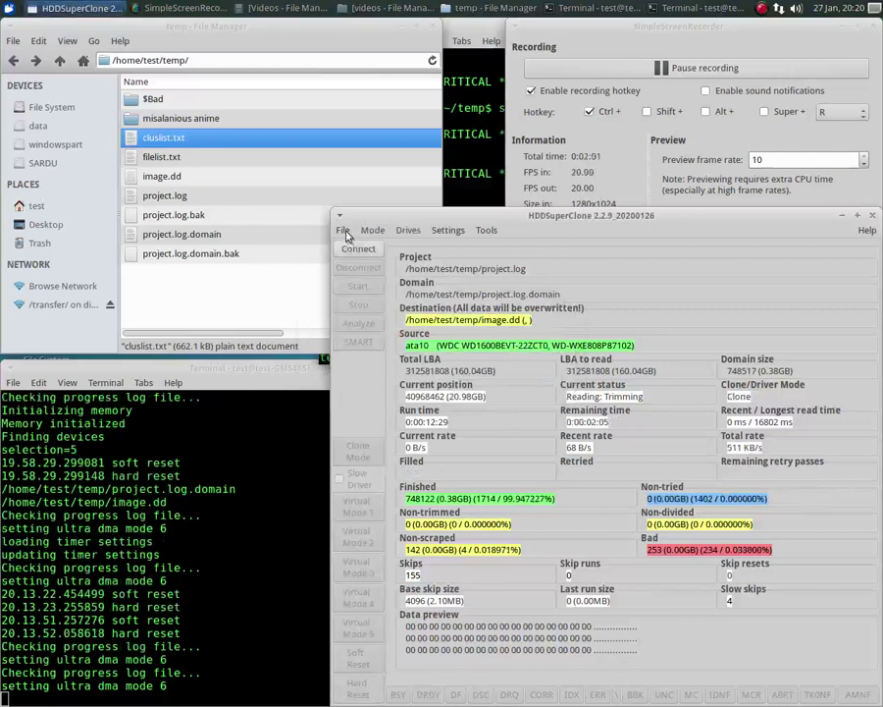
click(343, 230)
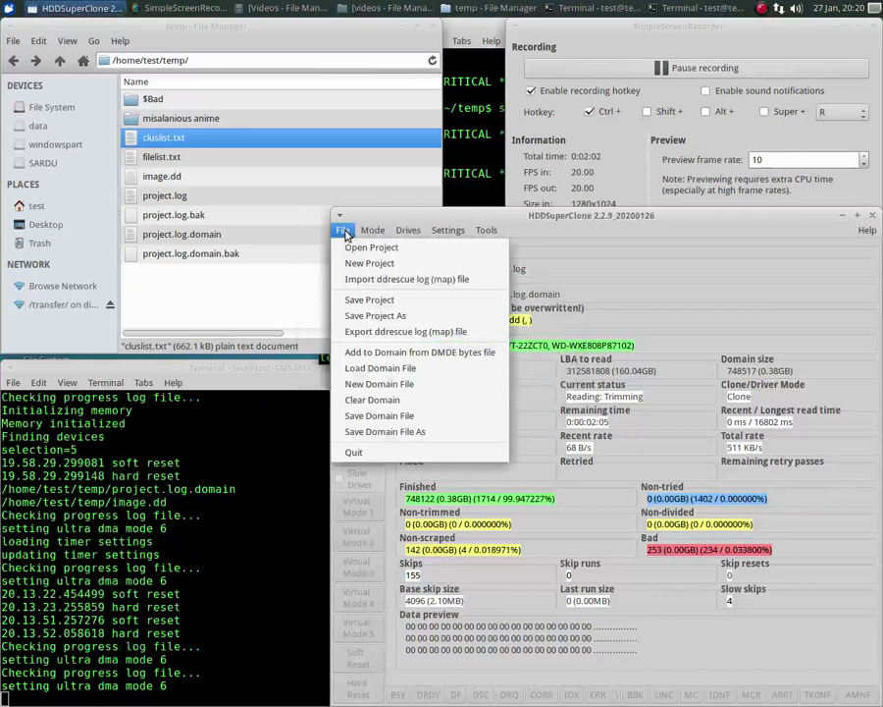
click(423, 361)
click(373, 383)
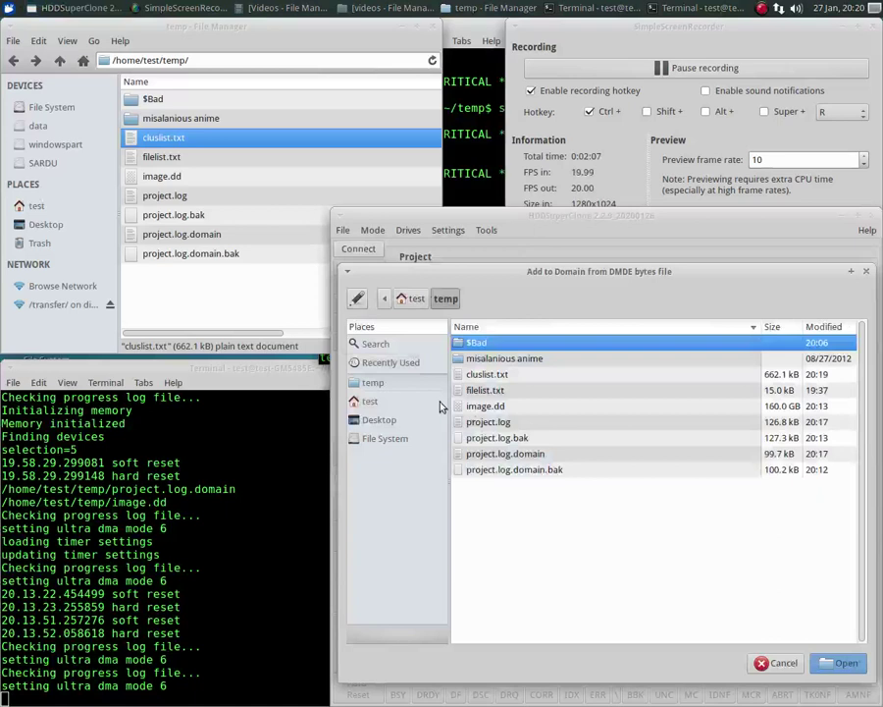
click(488, 374)
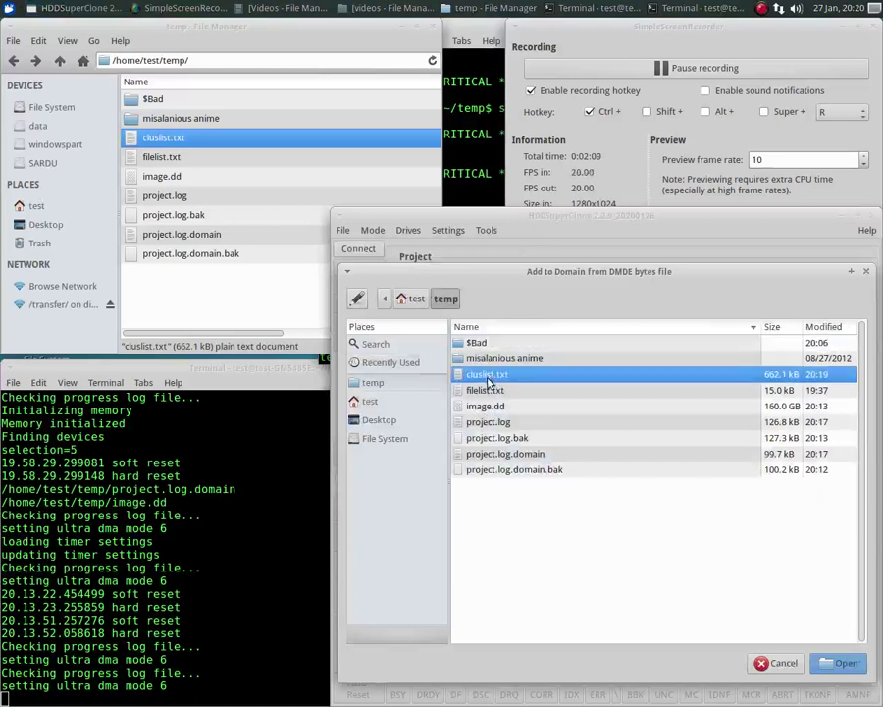
click(846, 663)
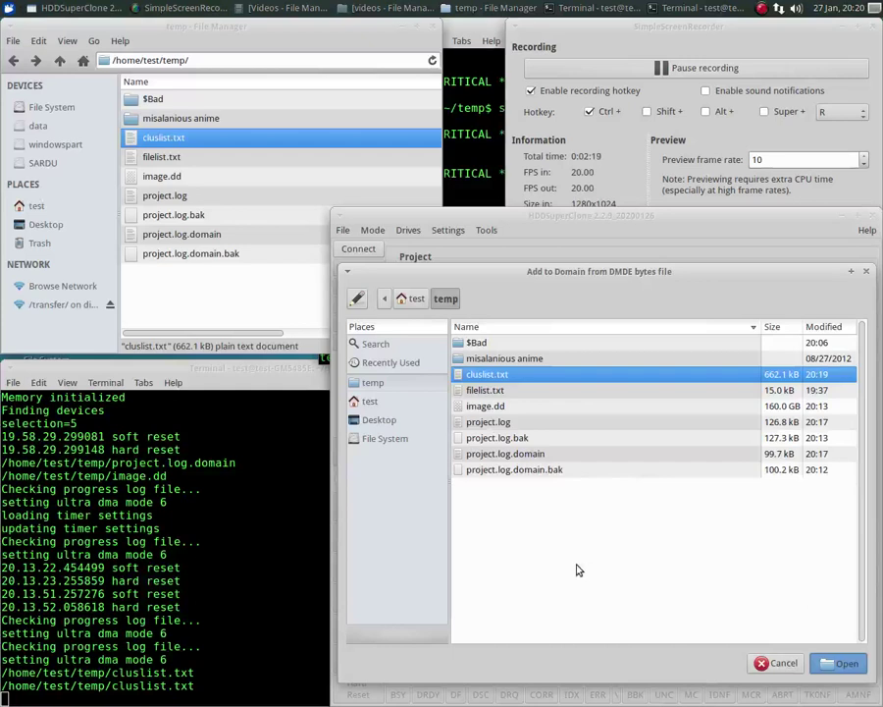
key(Return)
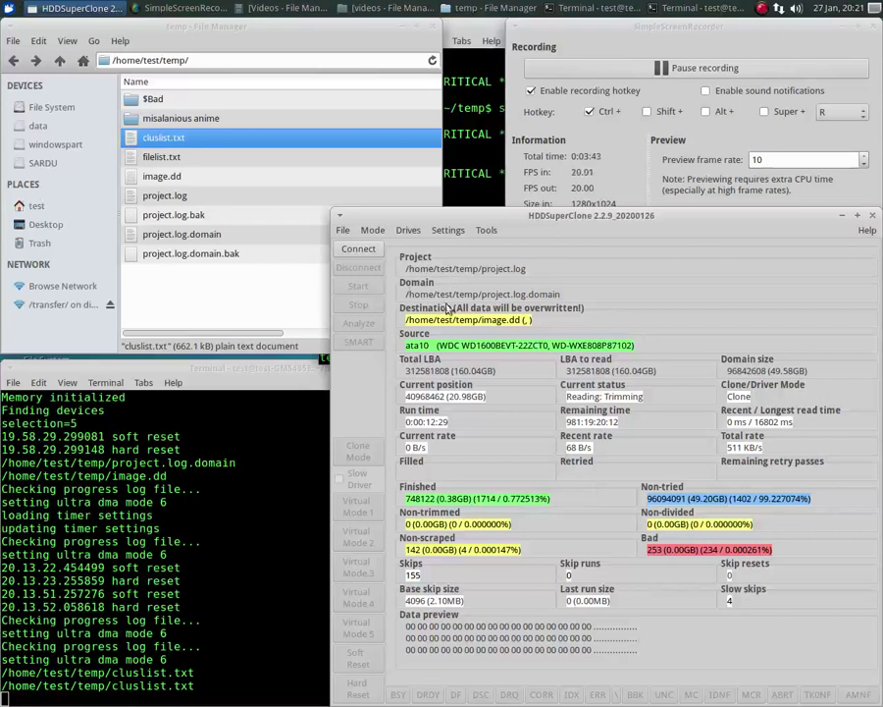
Clear the domain from the project and reconnect the source drive.
click(343, 232)
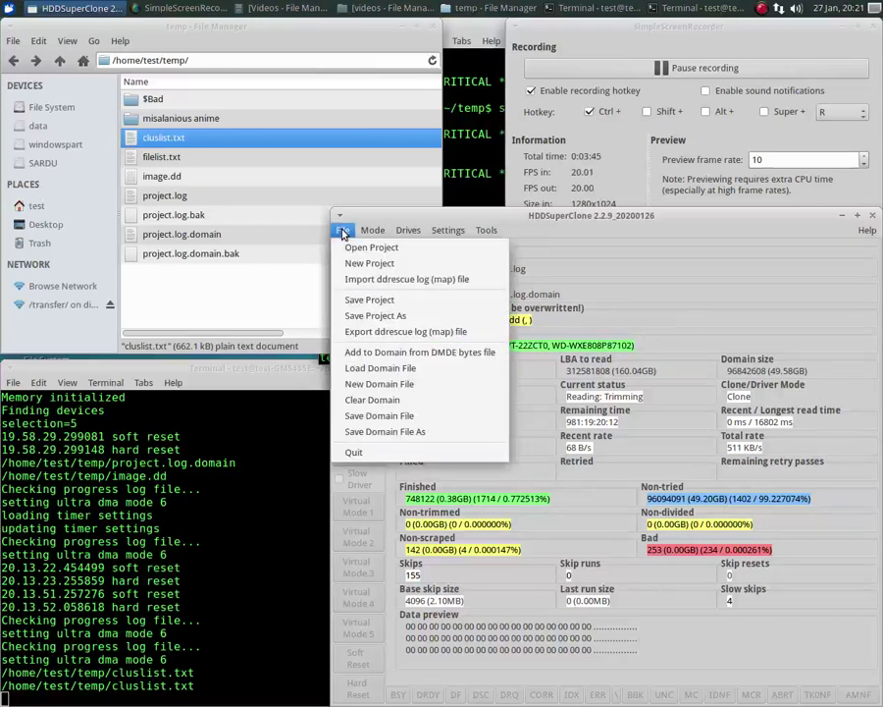
mouse_move(357, 232)
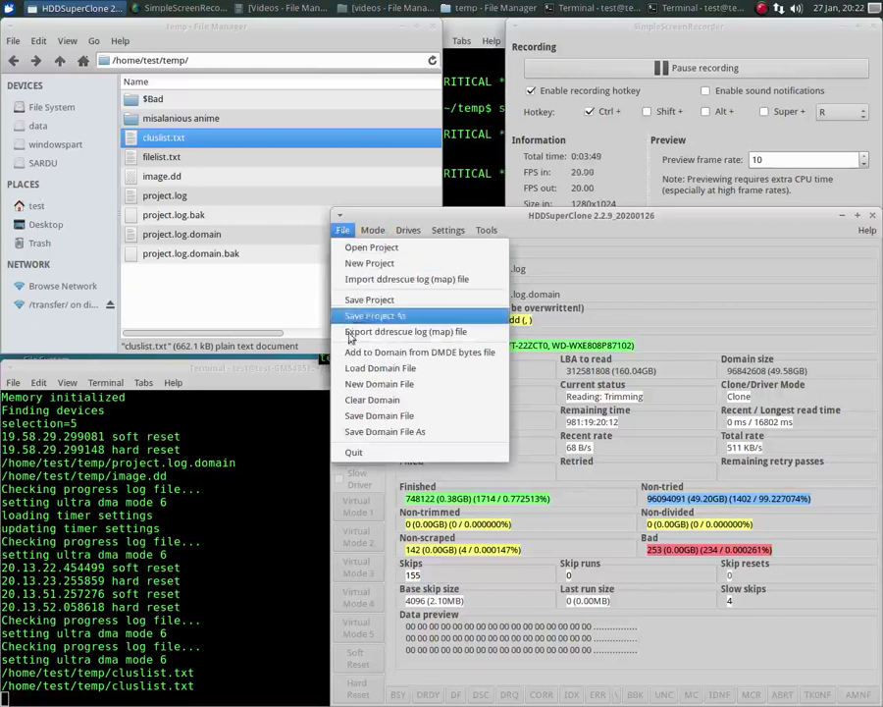
click(357, 401)
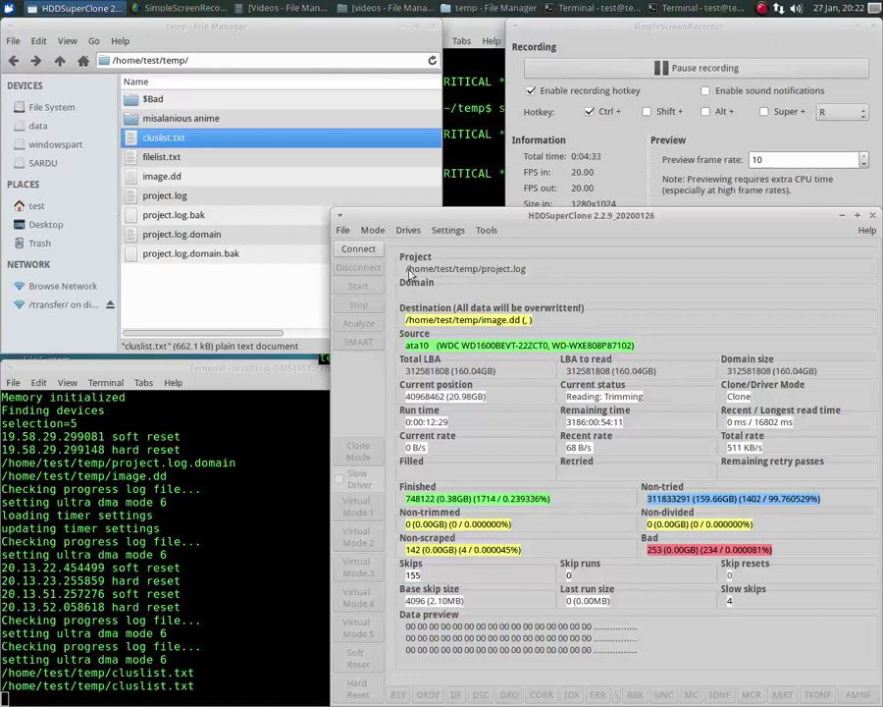
click(358, 248)
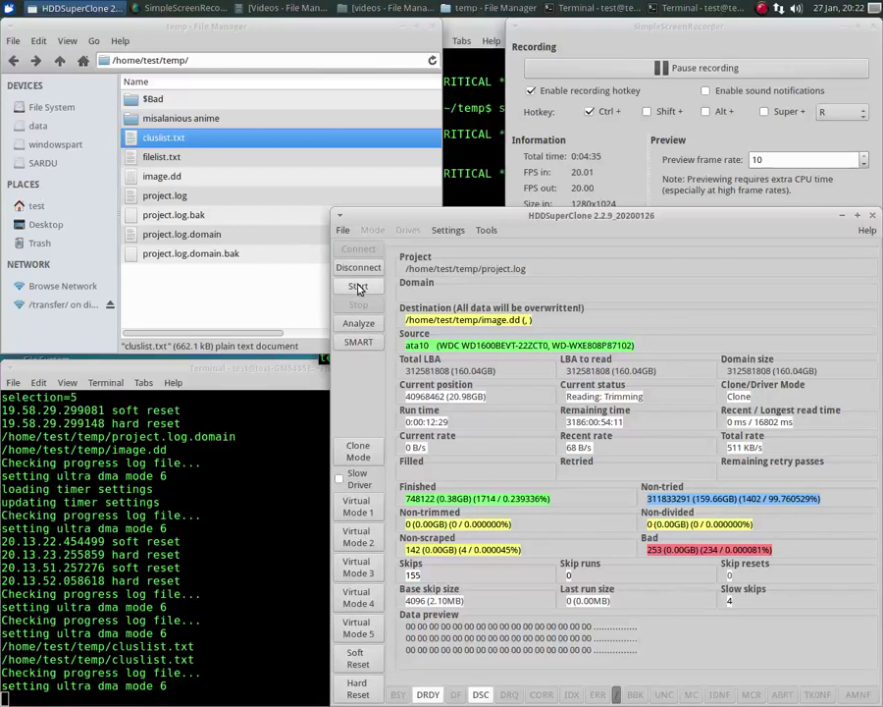